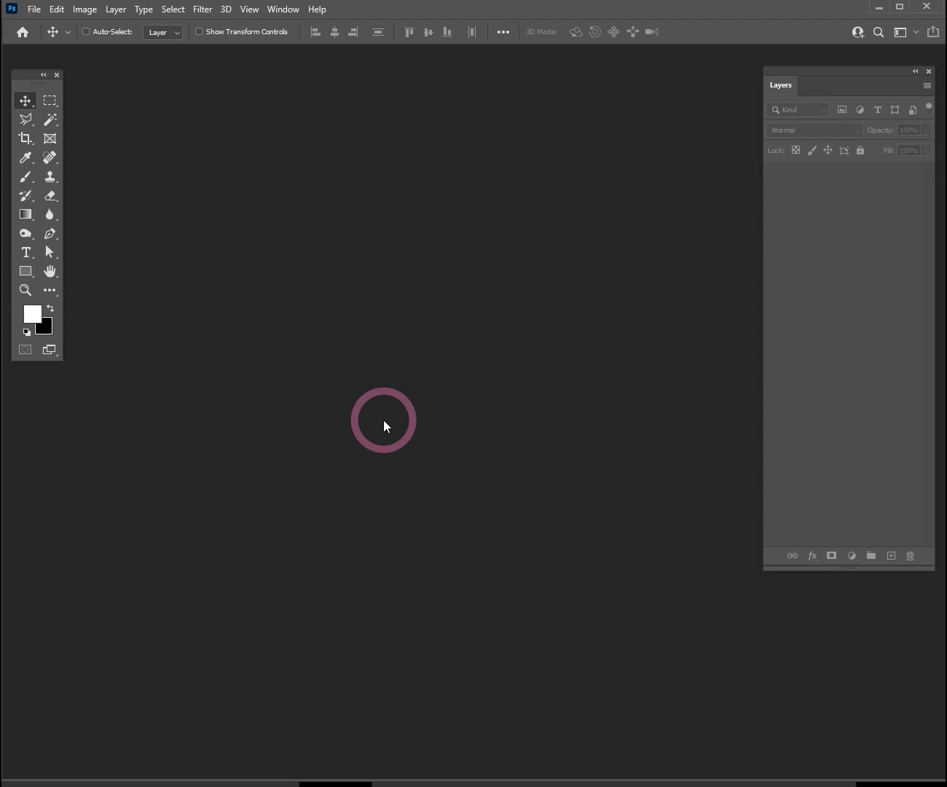
# Step: Open the small eagle image 독수리-작음 from the 샘플사진 folder
pyautogui.doubleClick(429, 394)
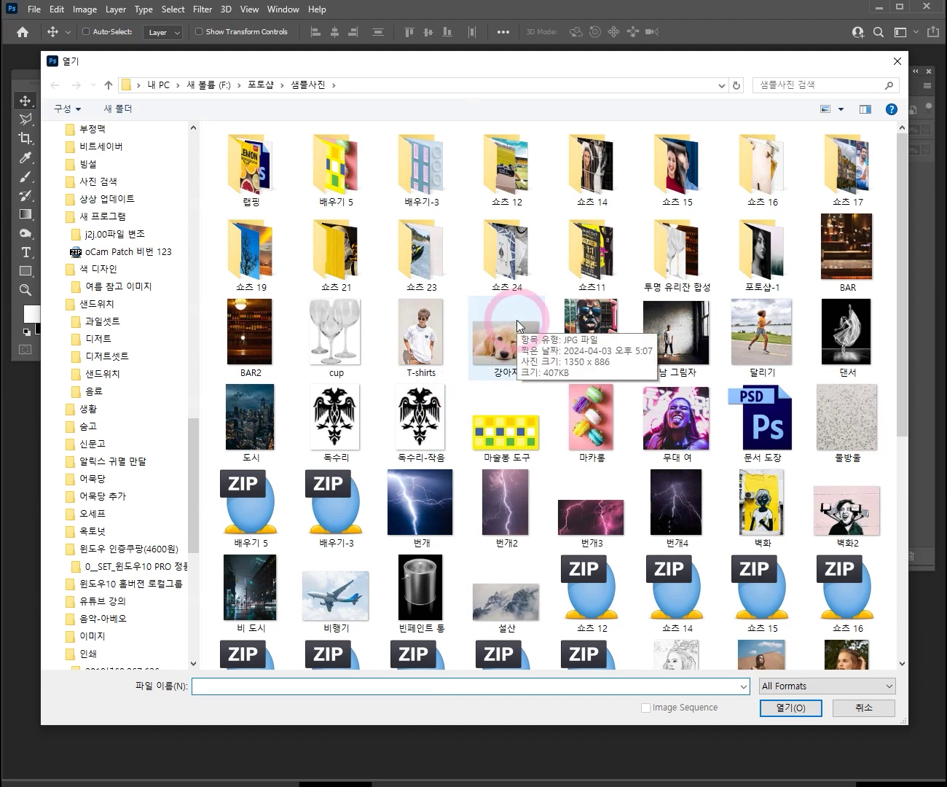
pyautogui.scroll(-3, 450, 367)
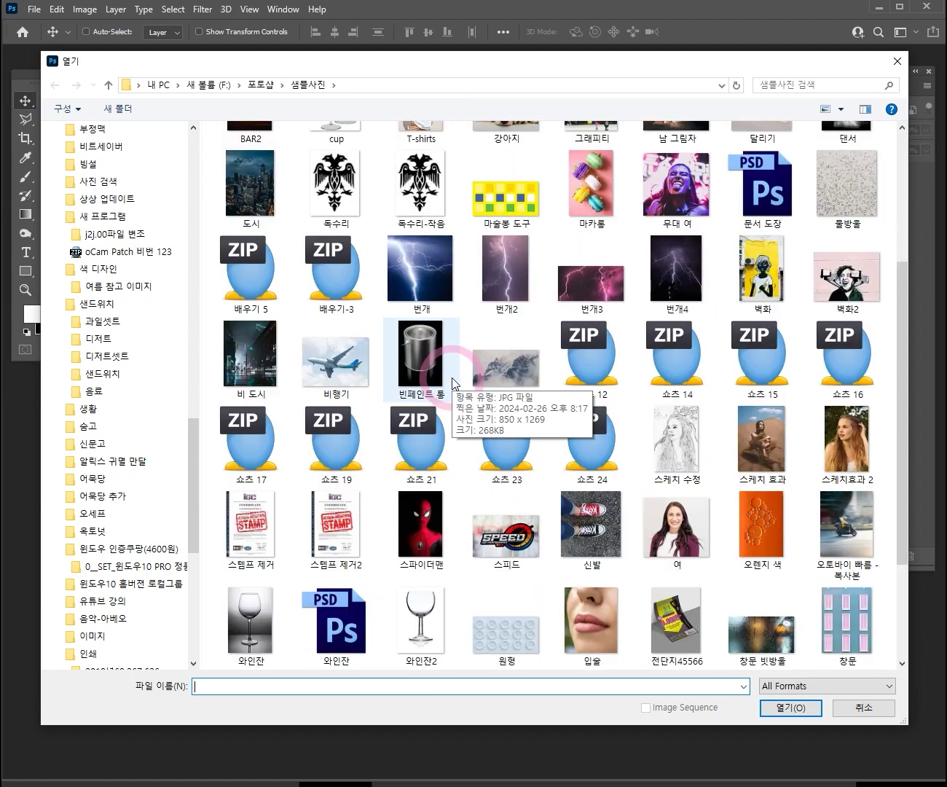
pyautogui.scroll(3, 452, 380)
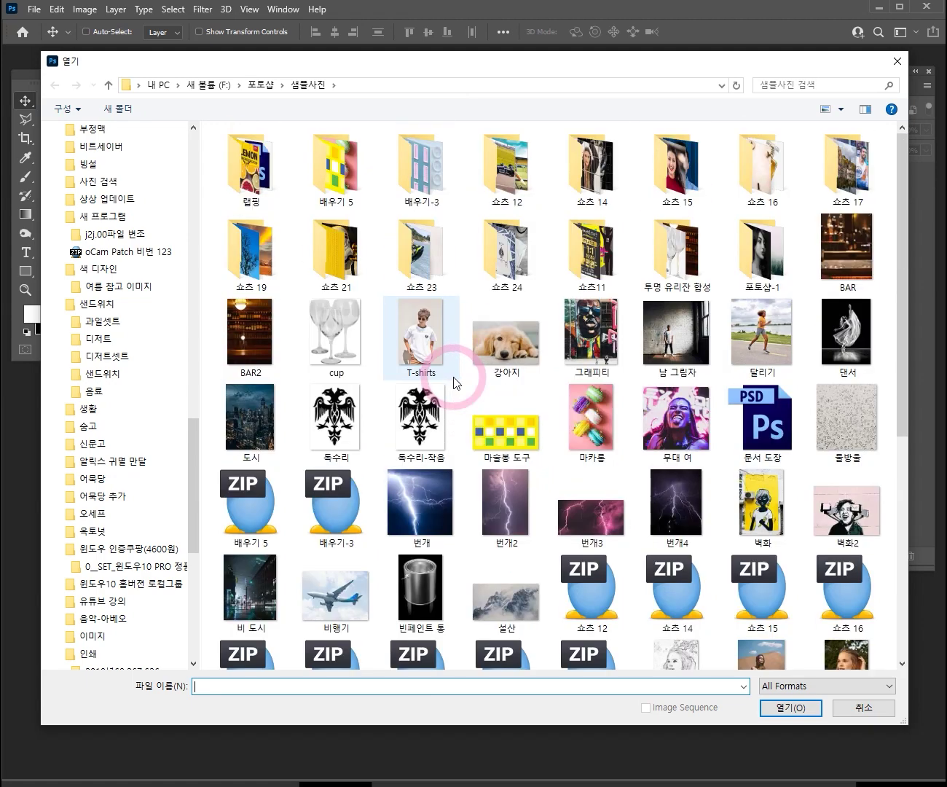
pyautogui.click(430, 431)
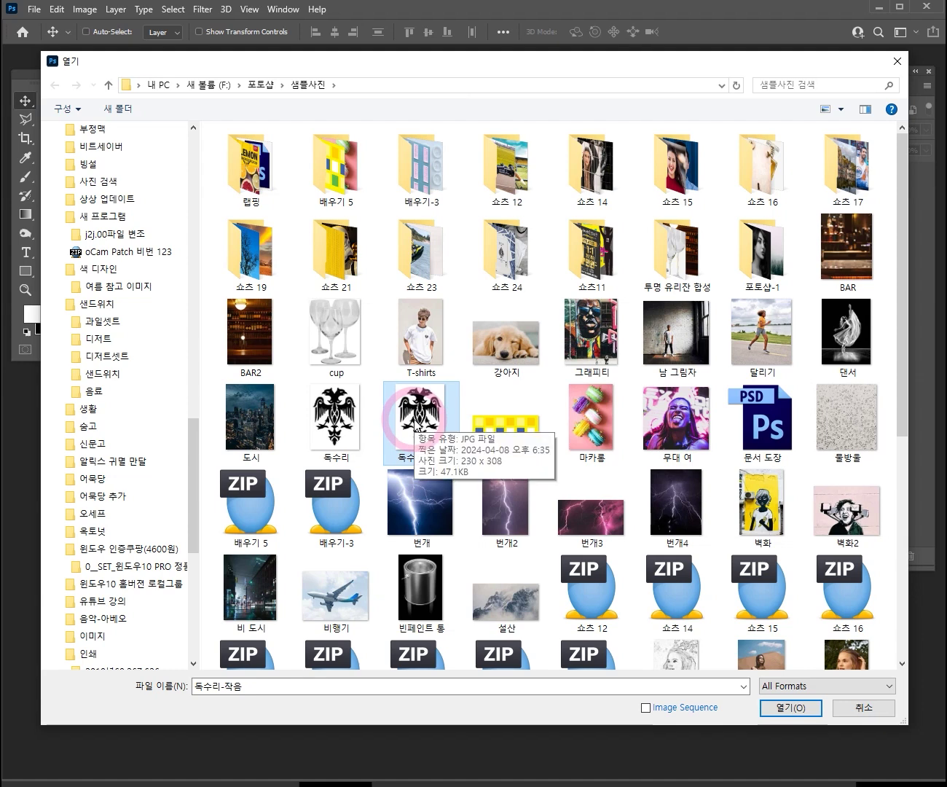
pyautogui.click(417, 427)
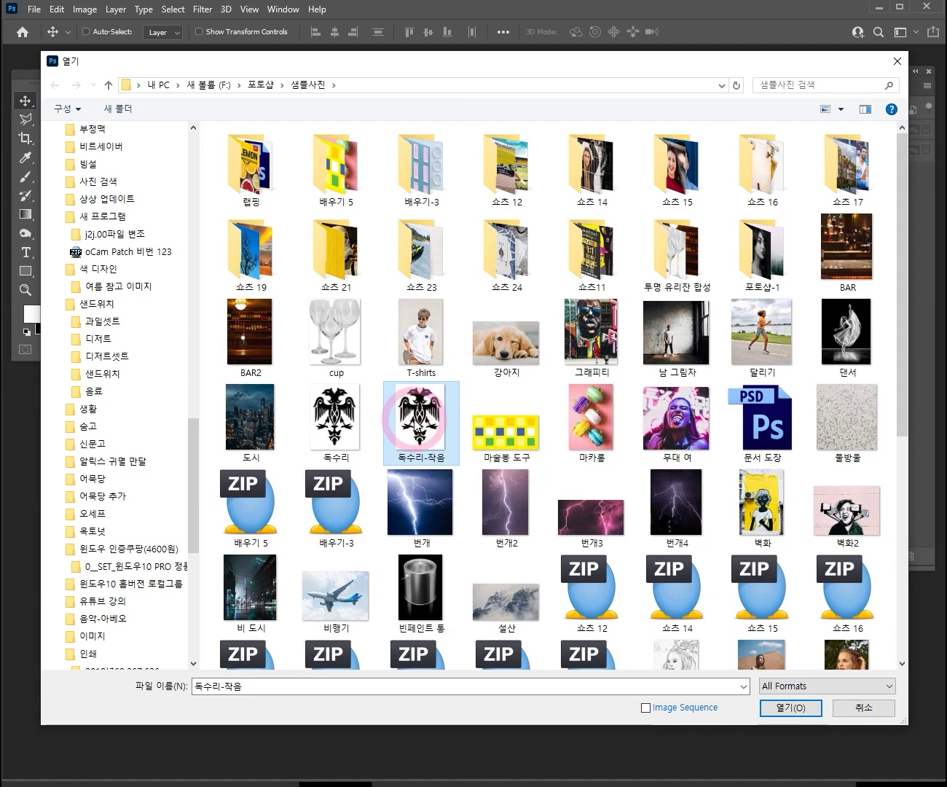
pyautogui.doubleClick(417, 426)
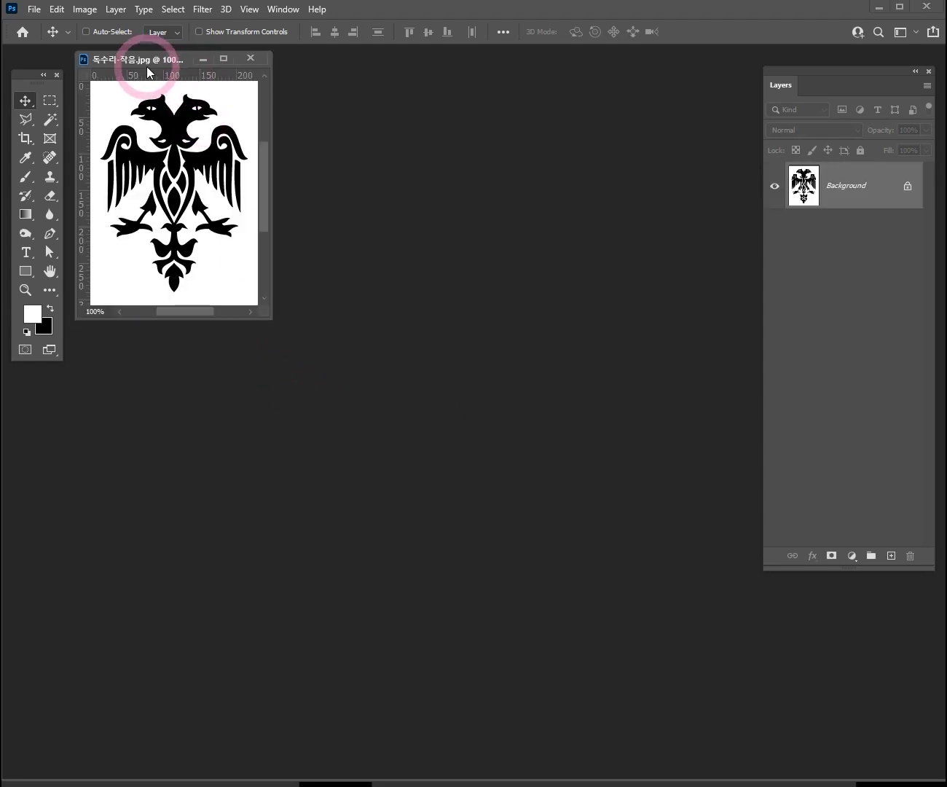
# Step: Try the eagle document as both a floating and a docked window, leaving it docked as a tab
pyautogui.moveTo(157, 61); pyautogui.dragTo(241, 150)
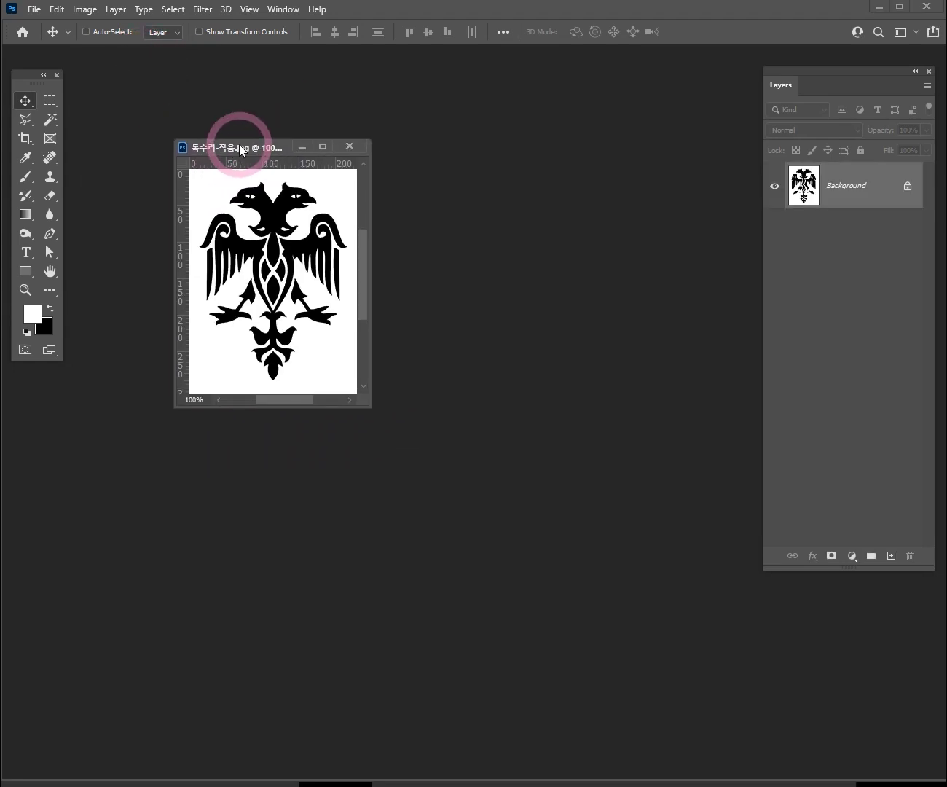
pyautogui.moveTo(248, 152); pyautogui.dragTo(332, 53)
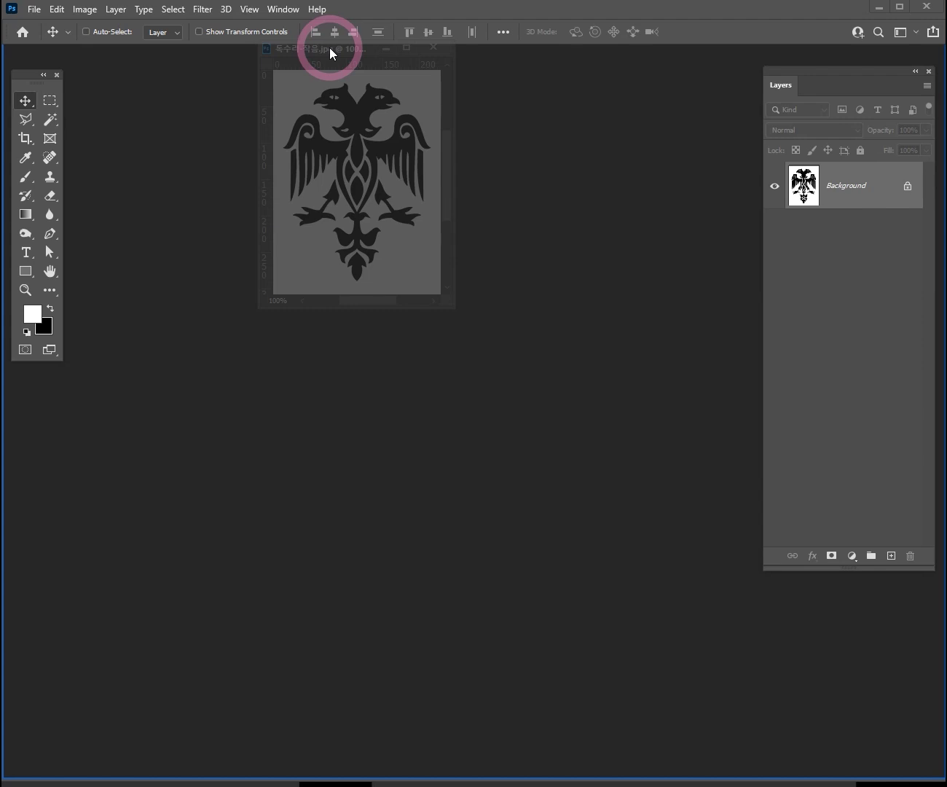
pyautogui.moveTo(331, 52); pyautogui.dragTo(330, 53)
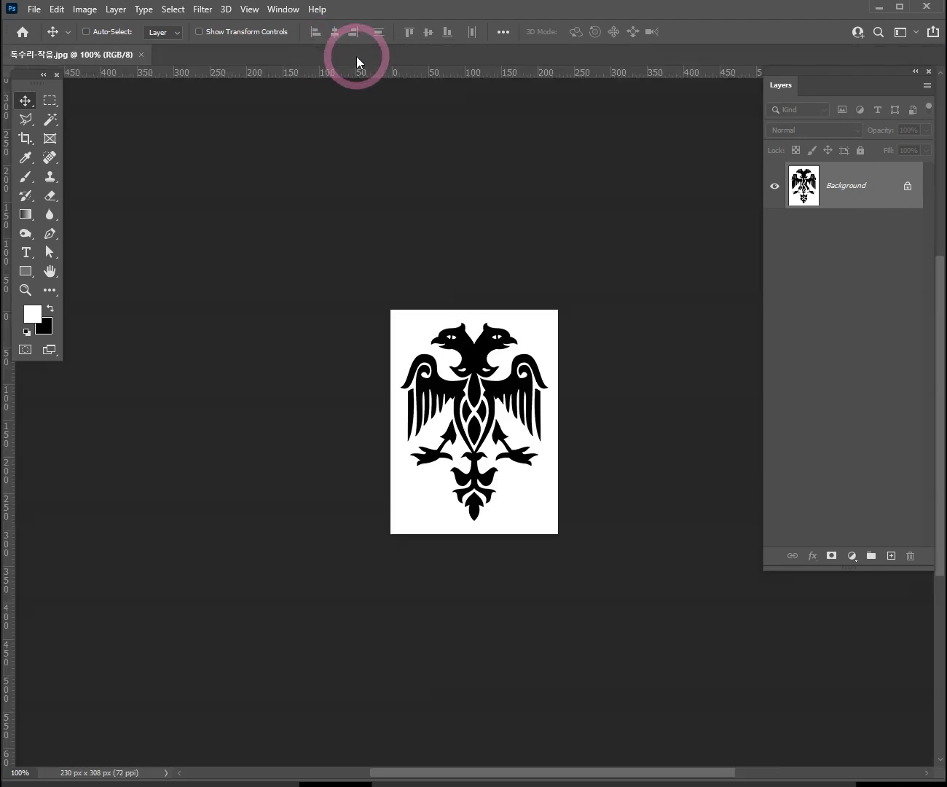
pyautogui.moveTo(375, 58); pyautogui.dragTo(398, 314)
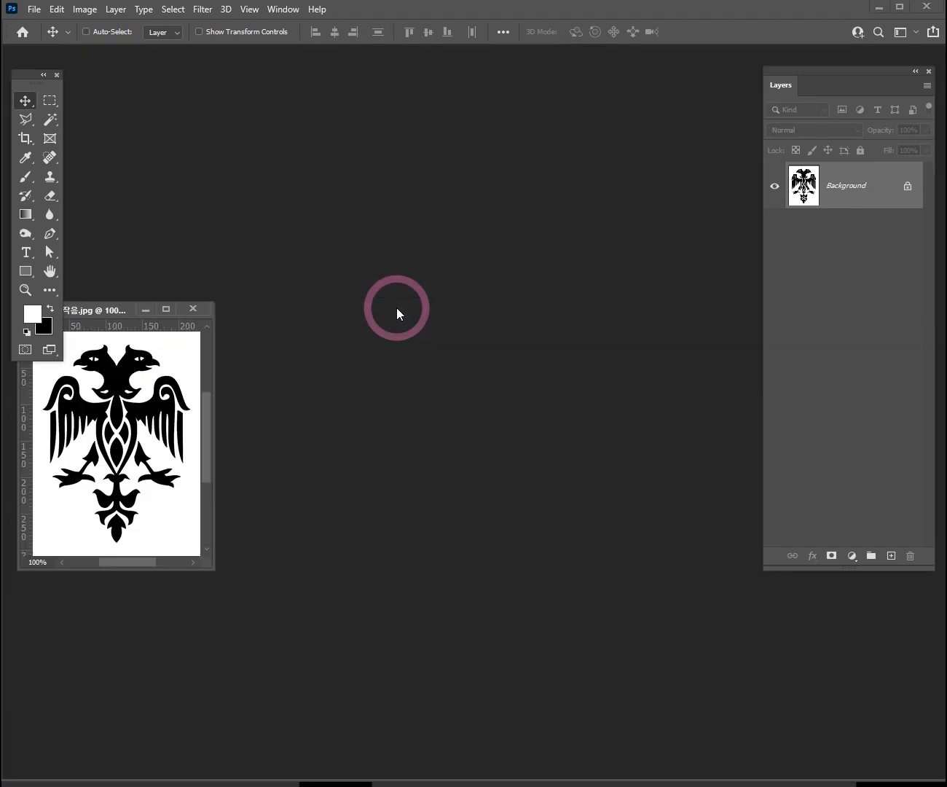
pyautogui.moveTo(113, 314); pyautogui.dragTo(442, 52)
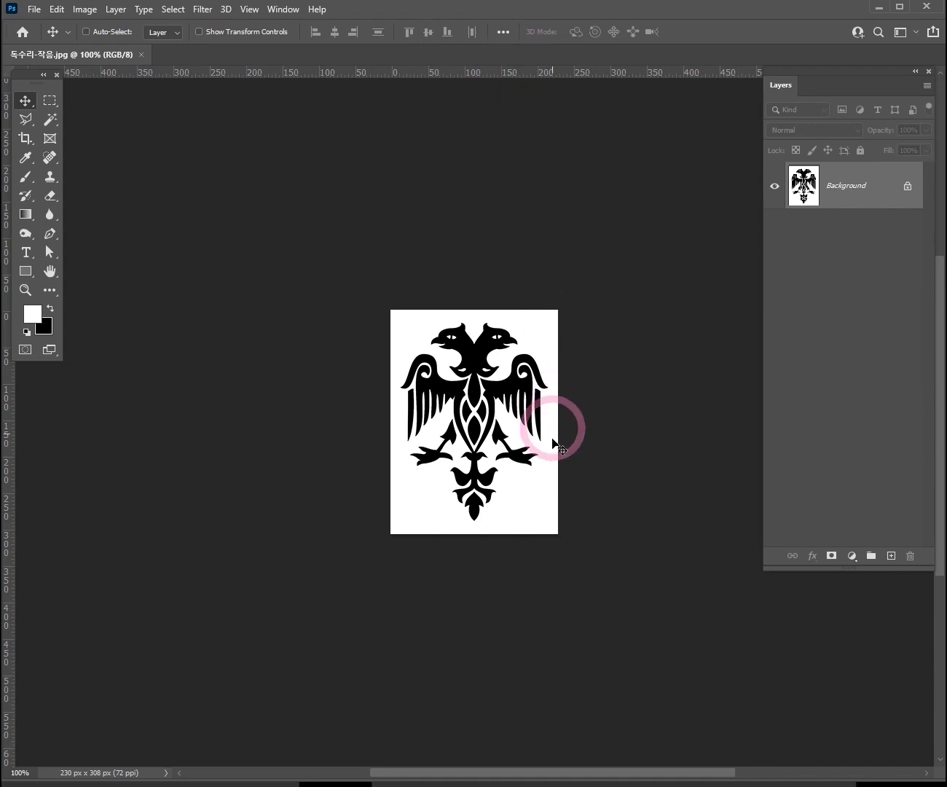
# Step: Move the floating Layers and Tools panels inward from the workspace edges and hide the rulers
pyautogui.click(284, 9)
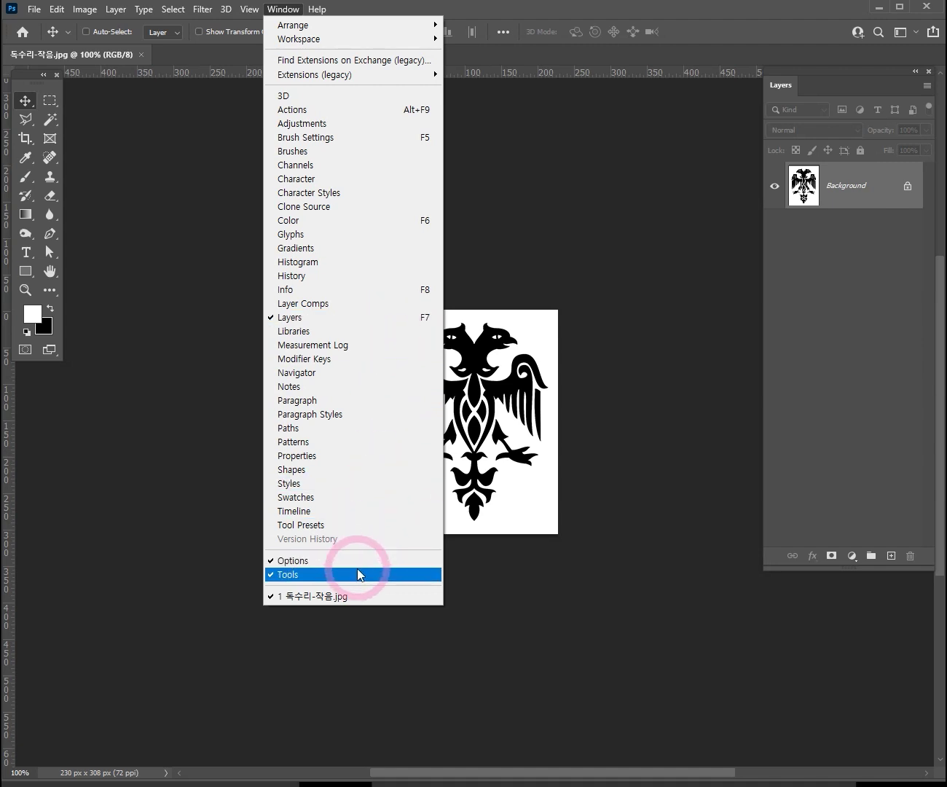
pyautogui.moveTo(835, 78); pyautogui.dragTo(818, 110)
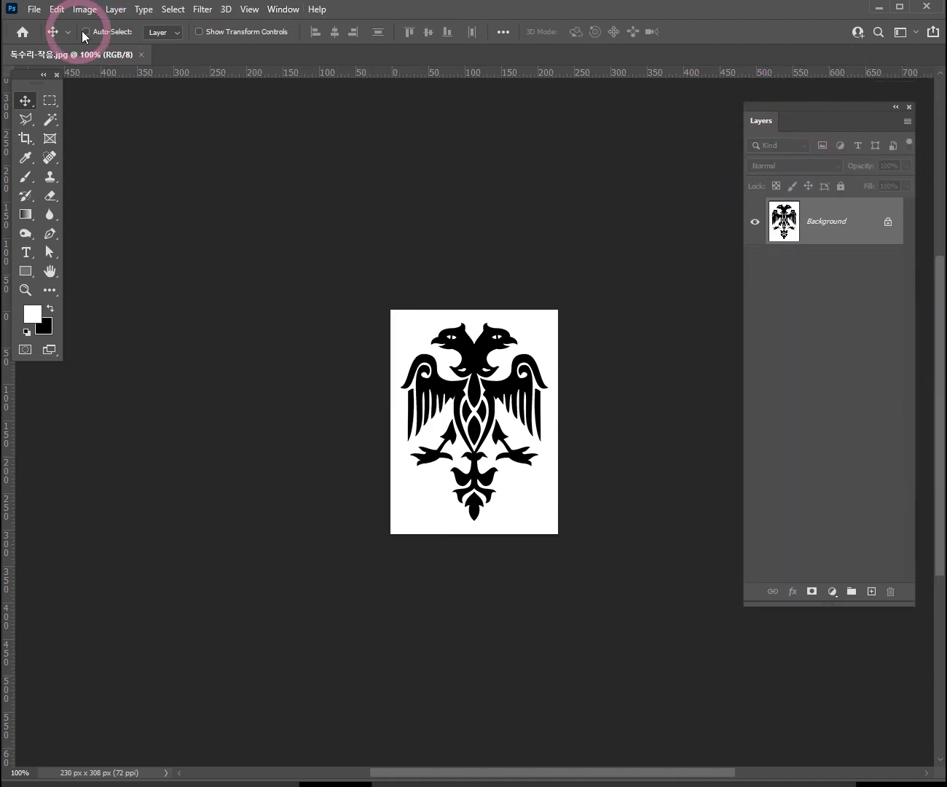
pyautogui.moveTo(24, 77); pyautogui.dragTo(59, 151)
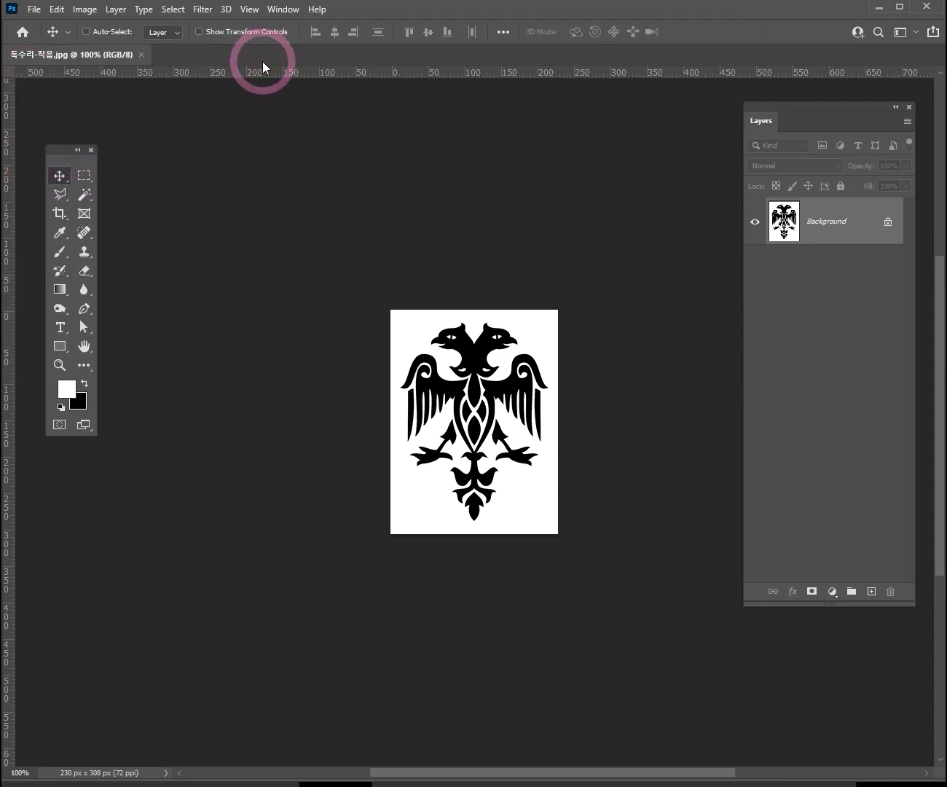
pyautogui.hotkey('ctrl', 'r')
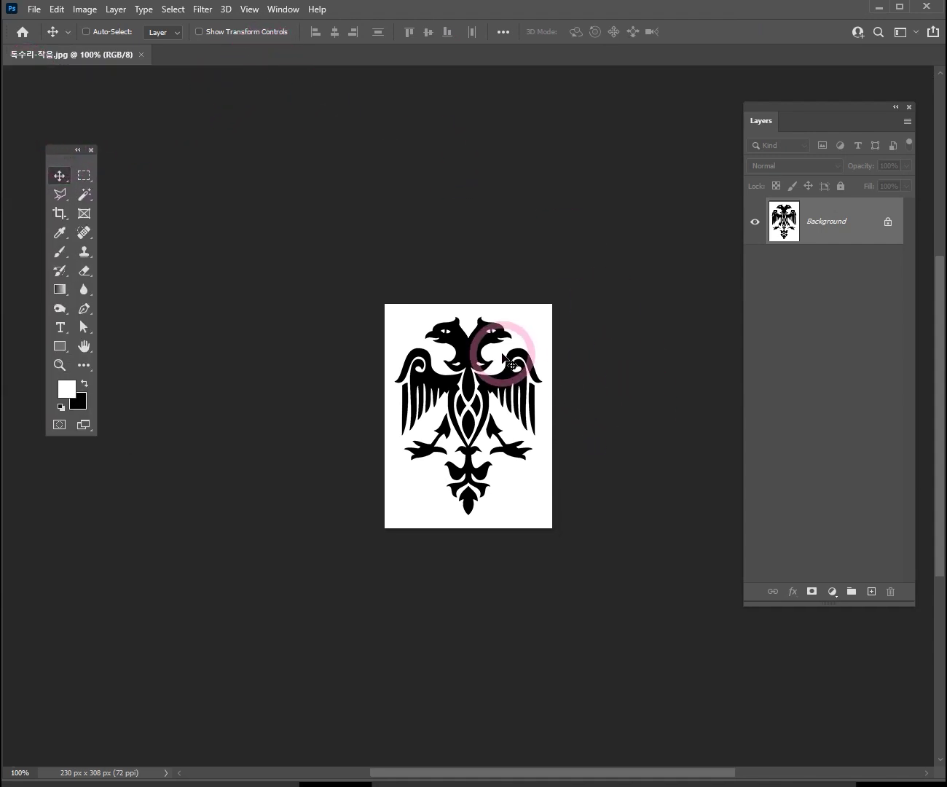
# Step: Examine the pixels of the eagle's body at up to 700% magnification and zoom back out to 66.7%
pyautogui.hotkey('ctrl', 'space')
pyautogui.click(501, 403)
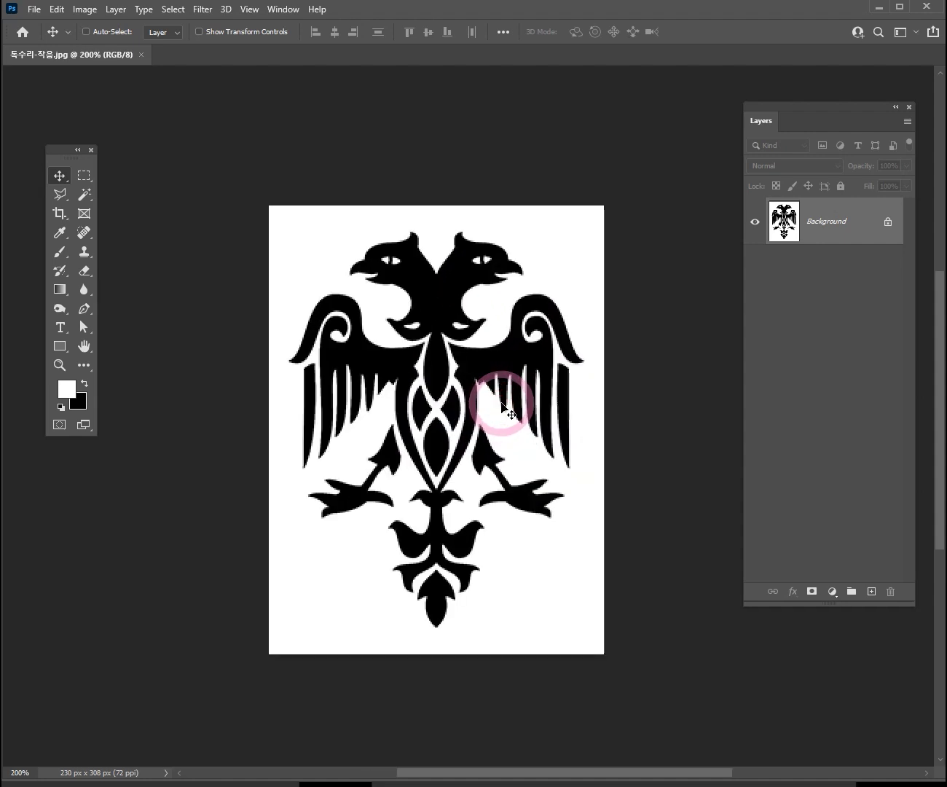
pyautogui.hotkey('ctrl', 'space')
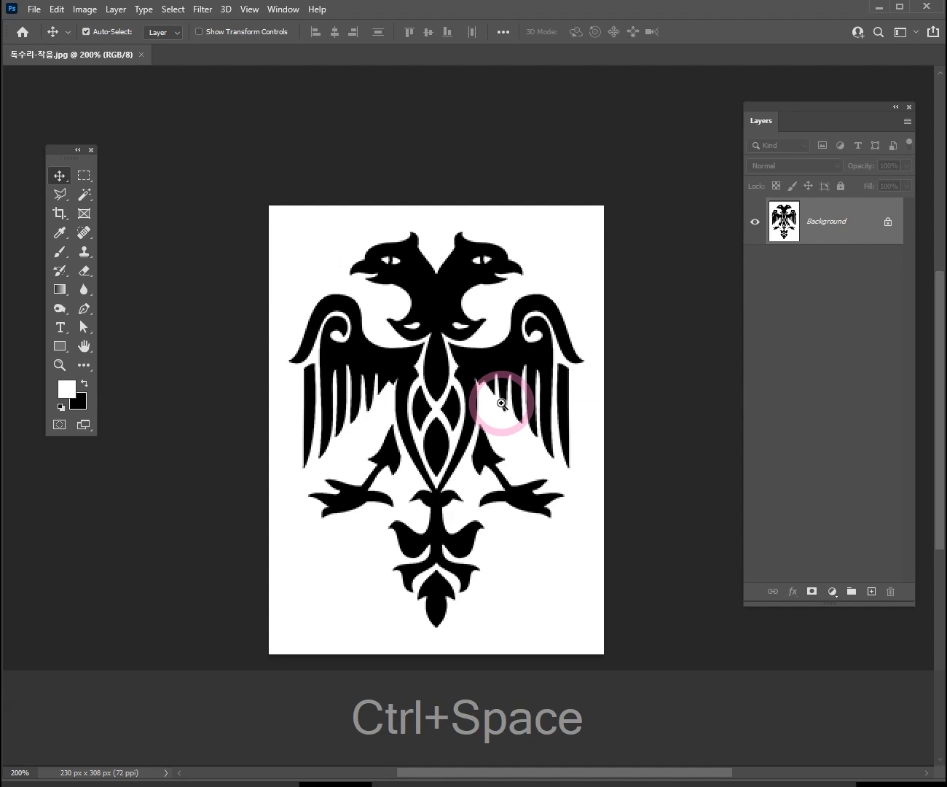
pyautogui.click(493, 403)
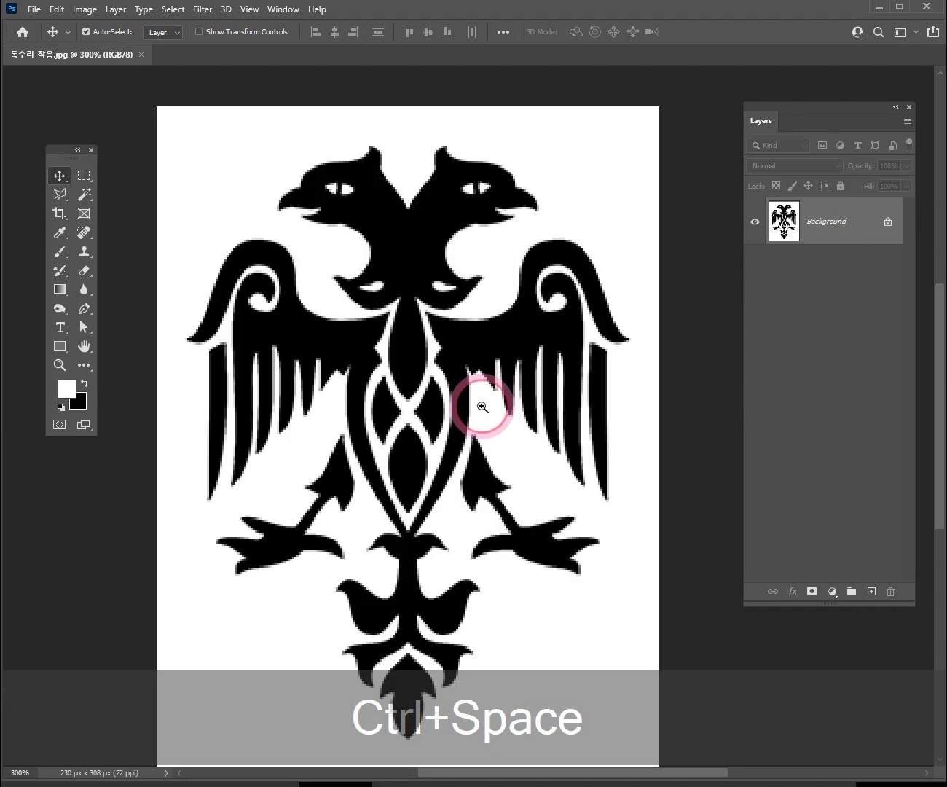
pyautogui.click(419, 397)
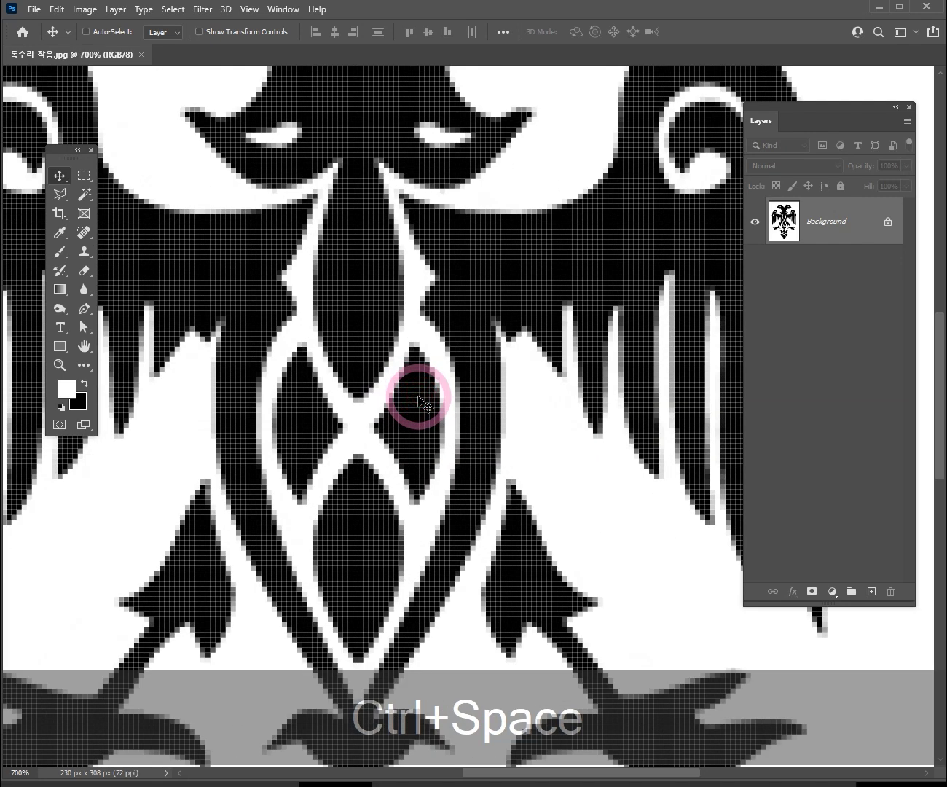
pyautogui.press('ctrl')
pyautogui.press('alt')
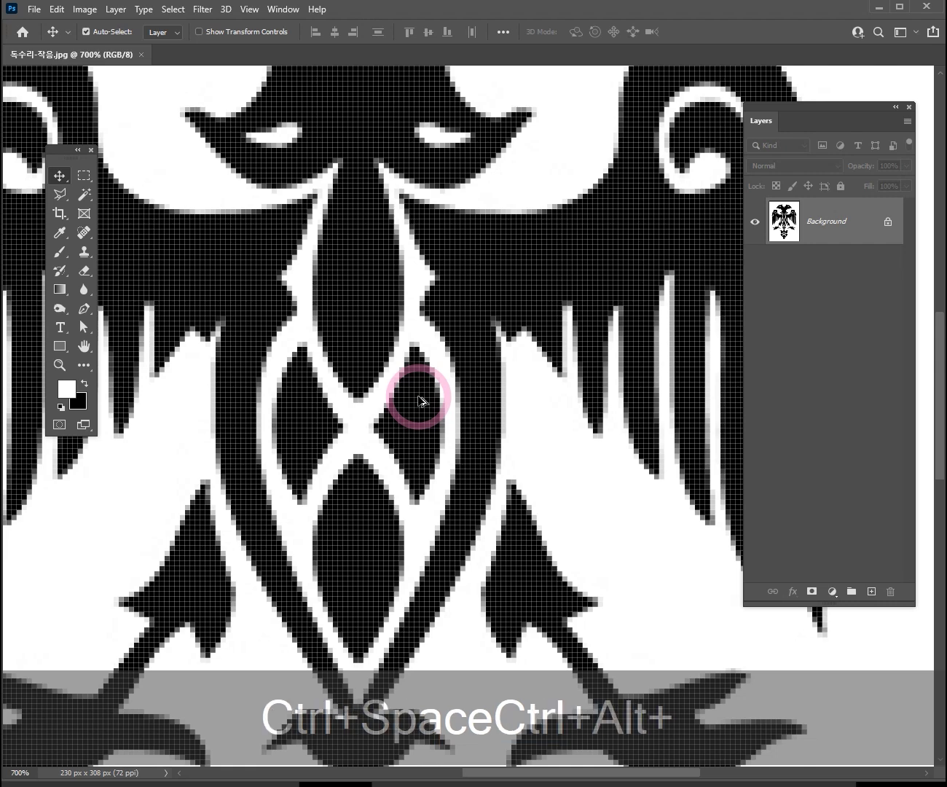
pyautogui.press('space')
pyautogui.keyDown('ctrl'); pyautogui.keyDown('alt'); pyautogui.click(419, 399); pyautogui.keyUp('alt'); pyautogui.keyUp('ctrl')
pyautogui.moveTo(419, 397); pyautogui.dragTo(418, 397)
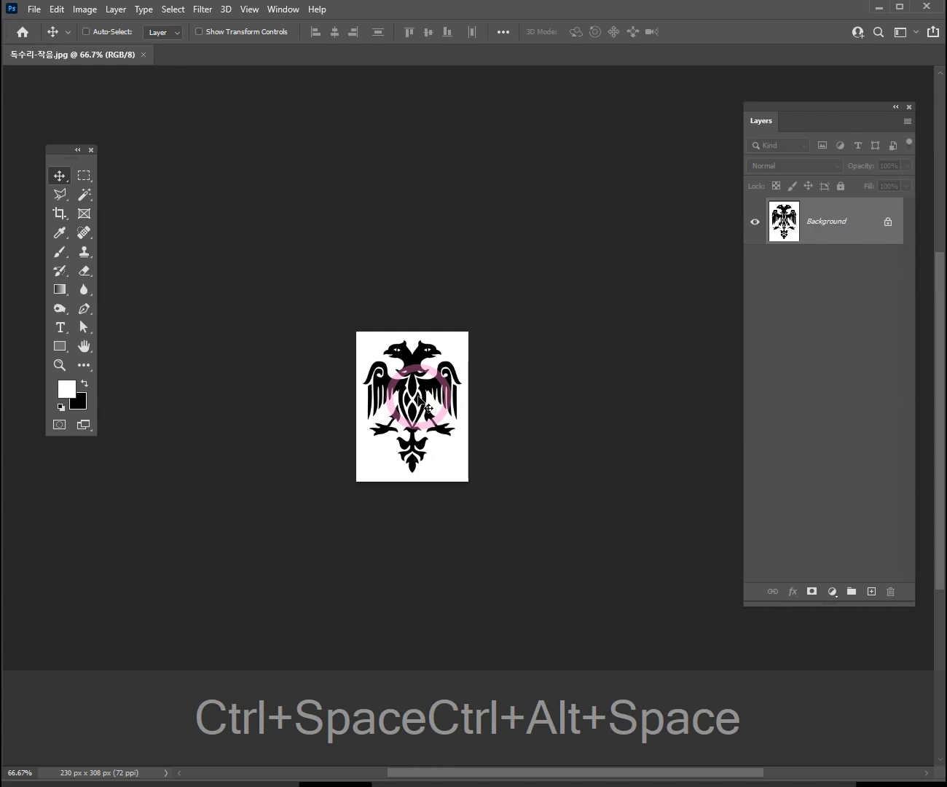
# Step: Unlock the Background layer to turn it into a regular editable layer
pyautogui.hotkey('ctrl', '=')
pyautogui.hotkey('ctrl', '-')
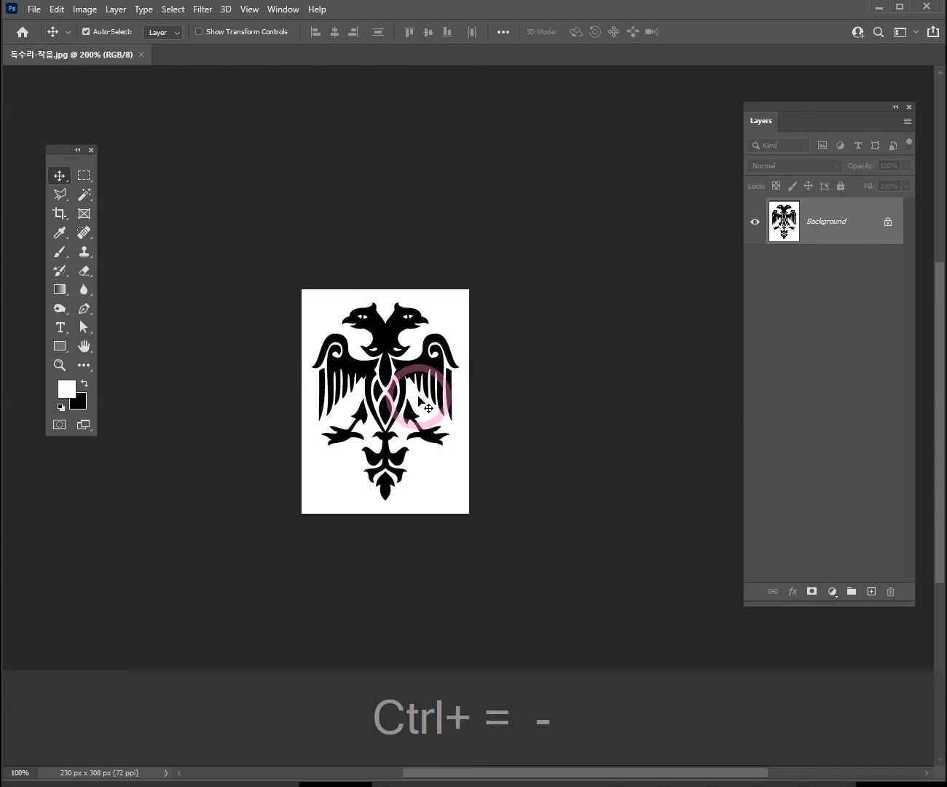
pyautogui.hotkey('ctrl', '-')
pyautogui.keyDown('ctrl'); pyautogui.click(425, 399); pyautogui.keyUp('ctrl')
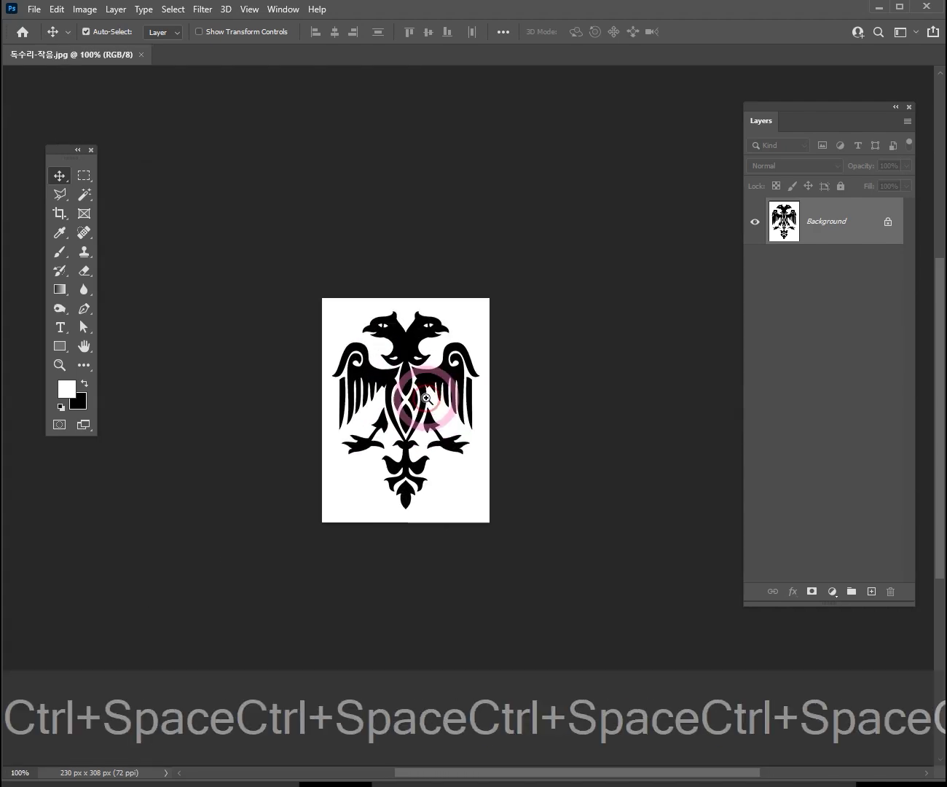
pyautogui.keyDown('ctrl'); pyautogui.click(426, 399); pyautogui.keyUp('ctrl')
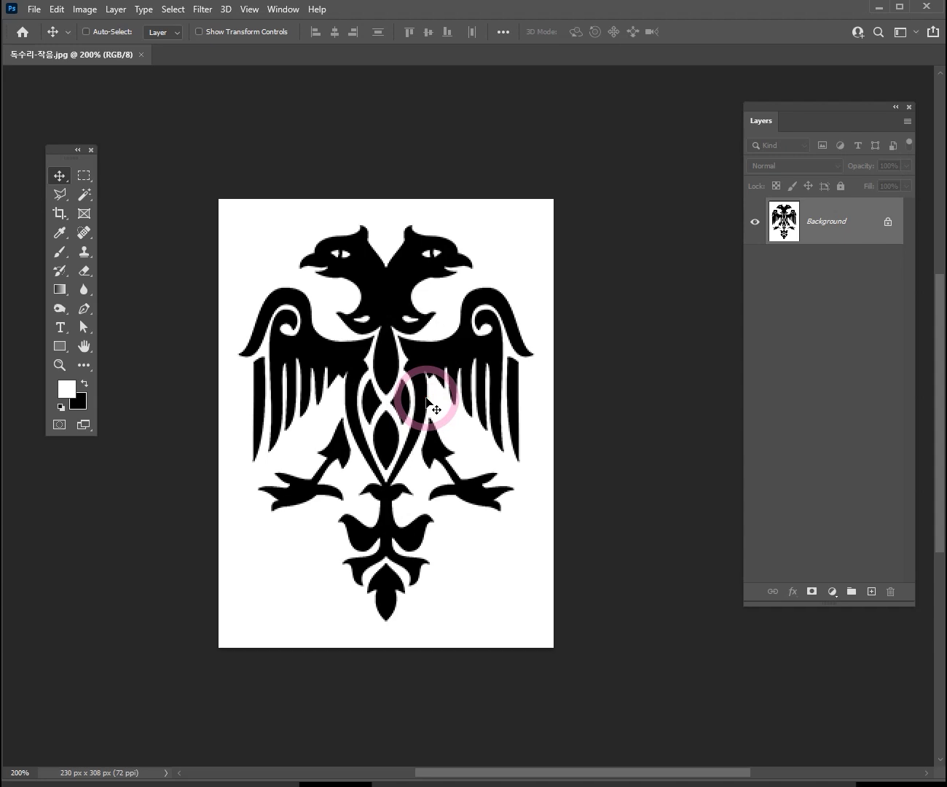
pyautogui.moveTo(422, 392); pyautogui.dragTo(389, 353)
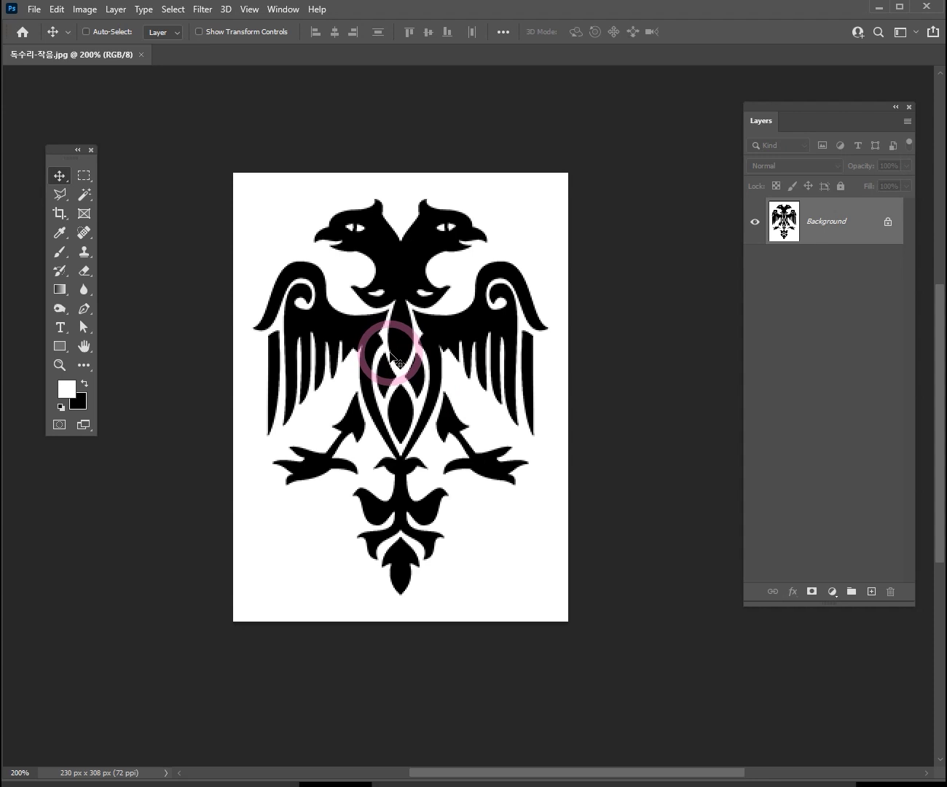
pyautogui.click(888, 223)
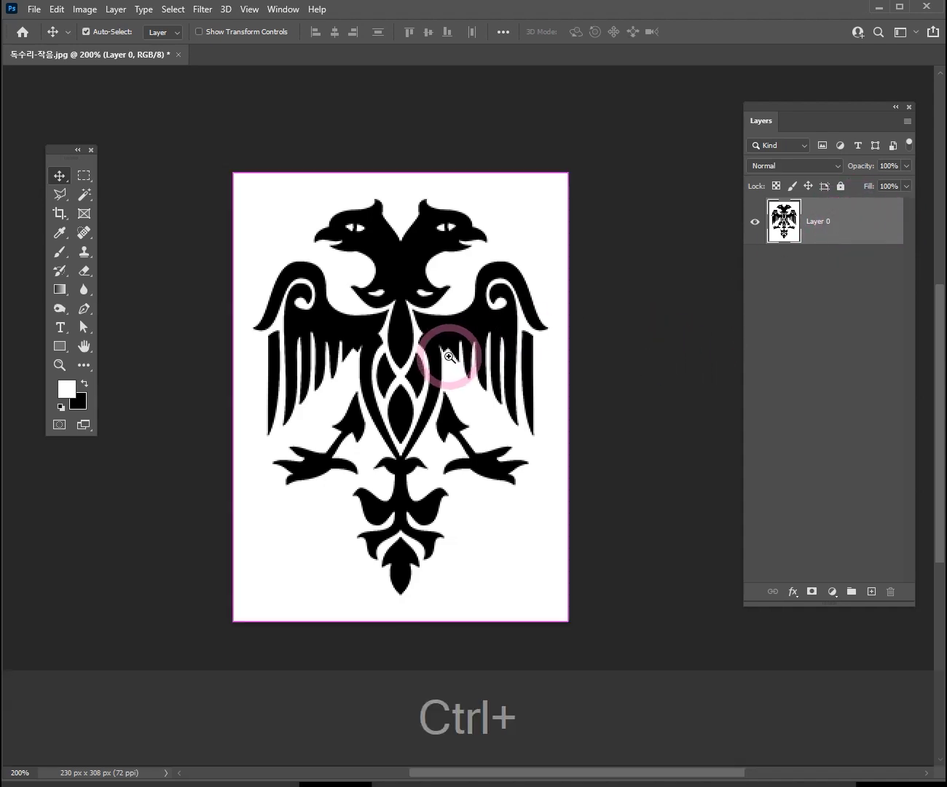
# Step: Examine the edge pixels around the eagle's neck and chest at up to 1200% magnification
pyautogui.hotkey('ctrl', '+')
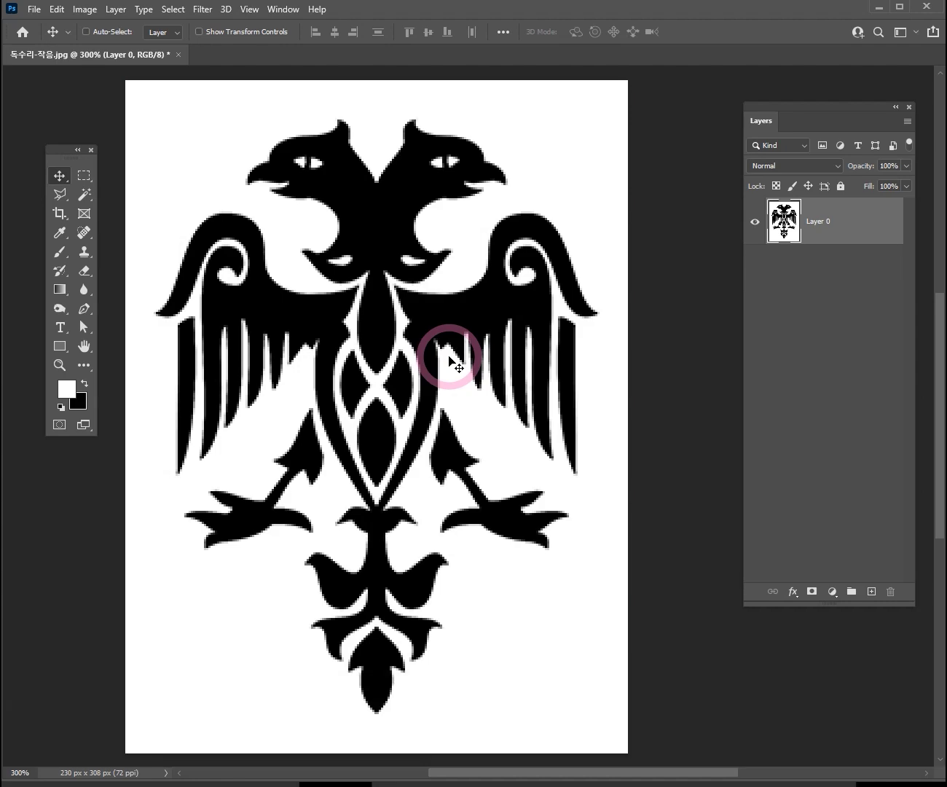
pyautogui.hotkey('ctrl', 'space')
pyautogui.moveTo(387, 317); pyautogui.dragTo(464, 412)
pyautogui.hotkey('ctrl', 'space')
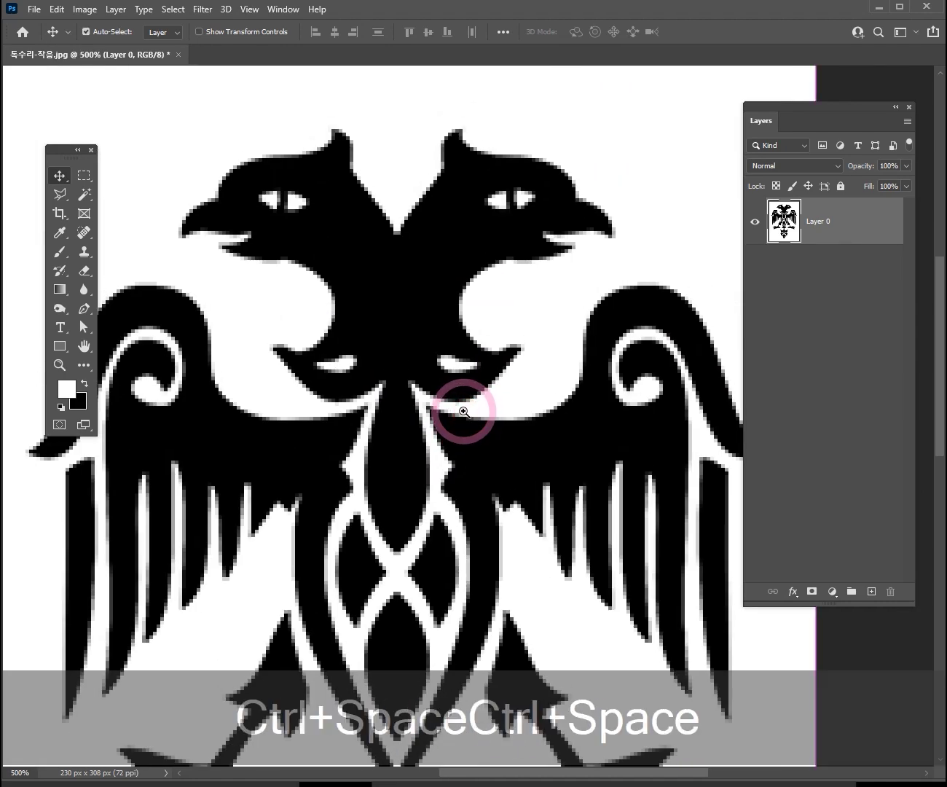
pyautogui.click(469, 407)
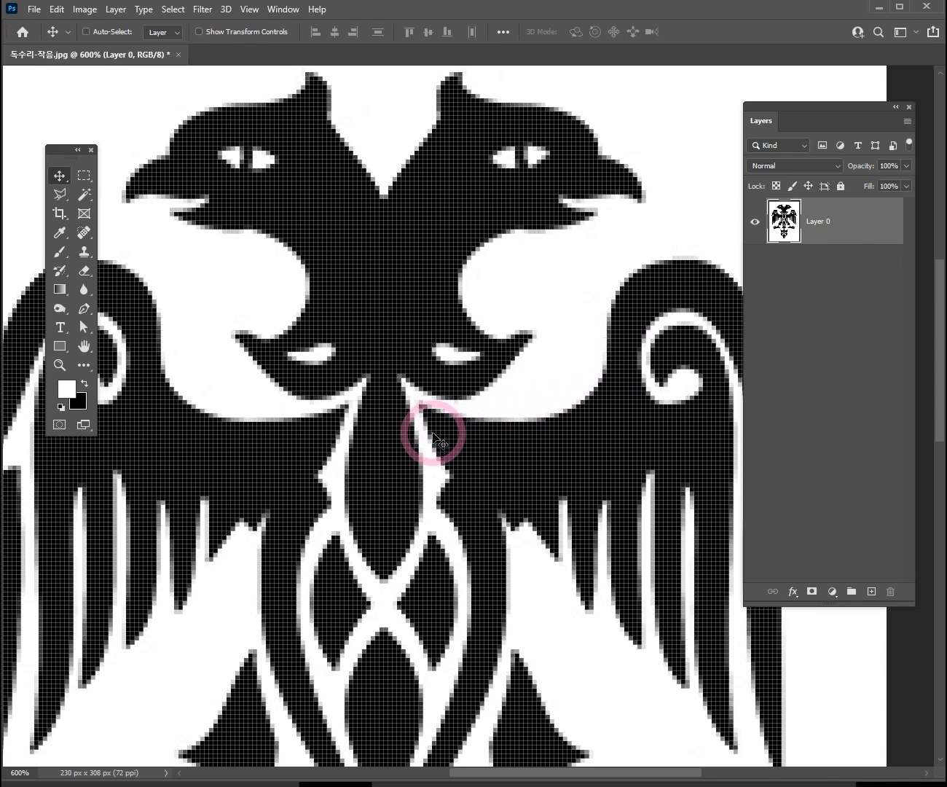
pyautogui.hotkey('ctrl', 'space')
pyautogui.keyDown('ctrl'); pyautogui.click(433, 434); pyautogui.keyUp('ctrl')
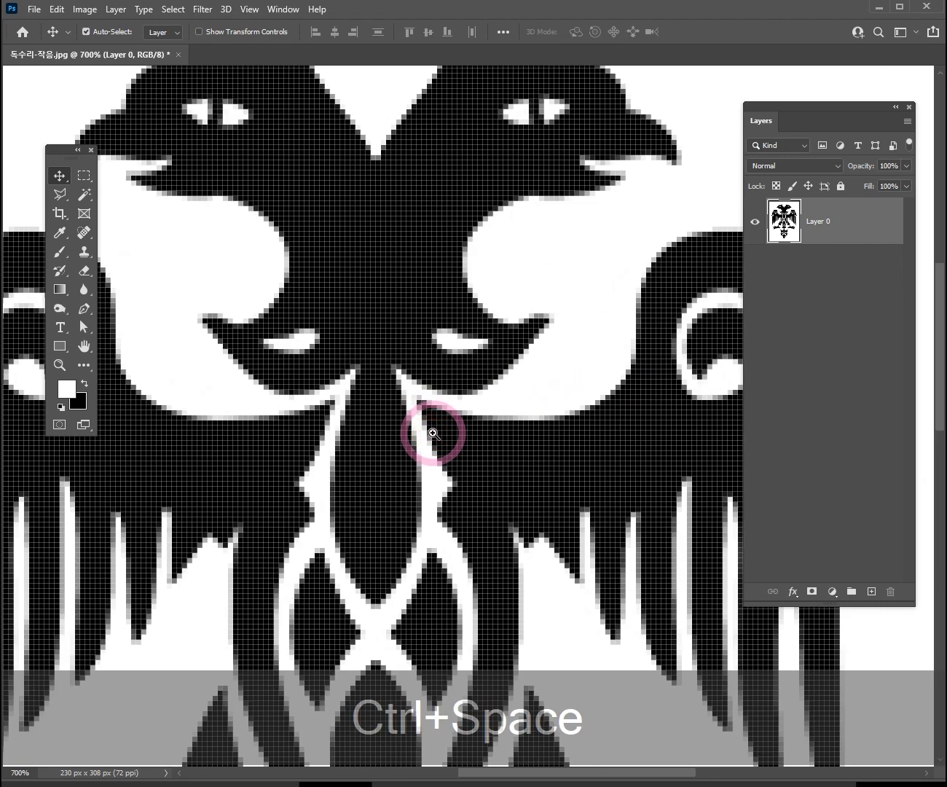
pyautogui.keyDown('ctrl'); pyautogui.click(432, 434); pyautogui.keyUp('ctrl')
pyautogui.keyDown('ctrl'); pyautogui.click(433, 435); pyautogui.keyUp('ctrl')
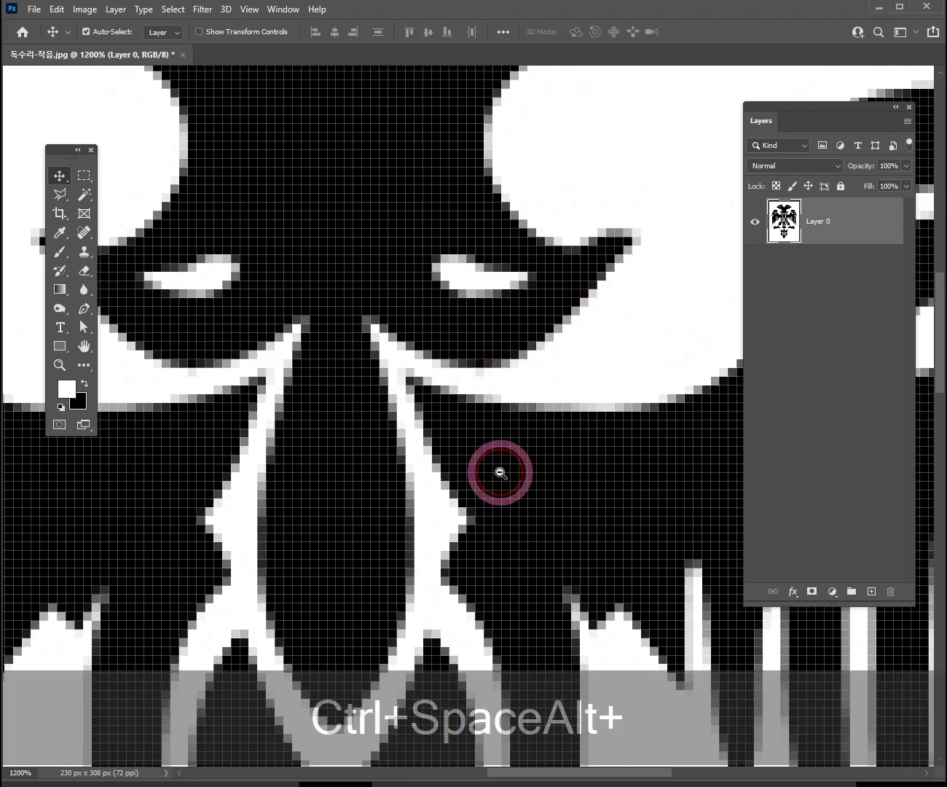
# Step: Review the eagle at 200% and inspect the outlines of its heads, wings and body at 500%
pyautogui.keyDown('ctrl'); pyautogui.keyDown('alt'); pyautogui.click(498, 475); pyautogui.keyUp('alt'); pyautogui.keyUp('ctrl')
pyautogui.keyDown('ctrl'); pyautogui.keyDown('alt'); pyautogui.click(499, 474); pyautogui.keyUp('alt'); pyautogui.keyUp('ctrl')
pyautogui.keyDown('ctrl'); pyautogui.keyDown('alt'); pyautogui.click(498, 475); pyautogui.keyUp('alt'); pyautogui.keyUp('ctrl')
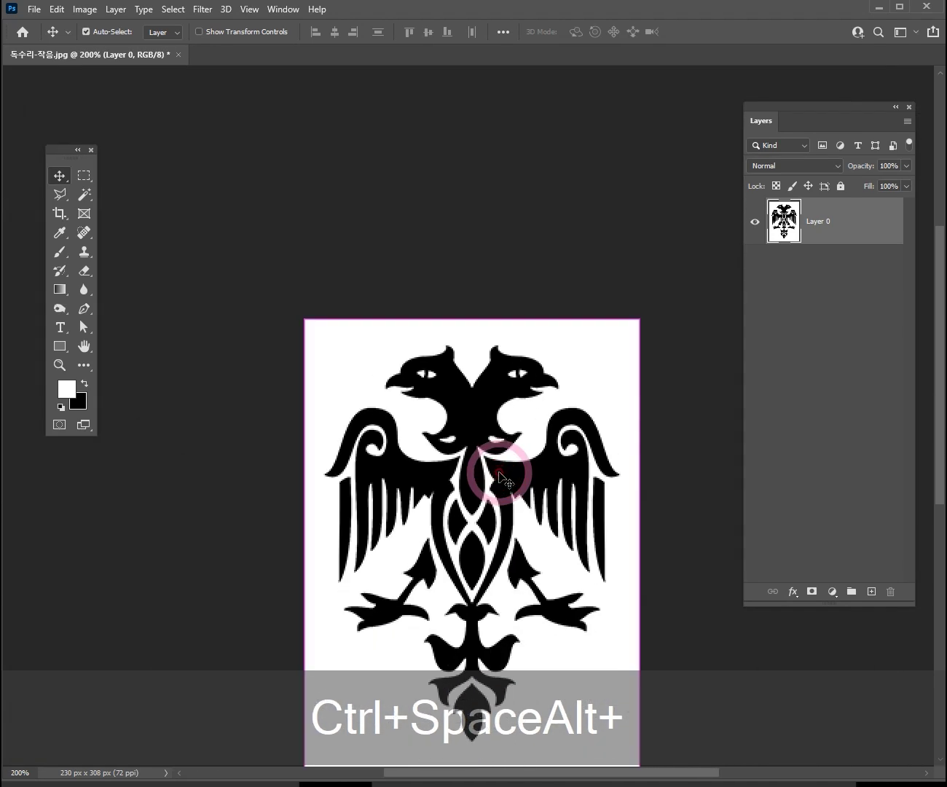
pyautogui.keyDown('ctrl'); pyautogui.click(502, 481); pyautogui.keyUp('ctrl')
pyautogui.moveTo(521, 487); pyautogui.dragTo(480, 429)
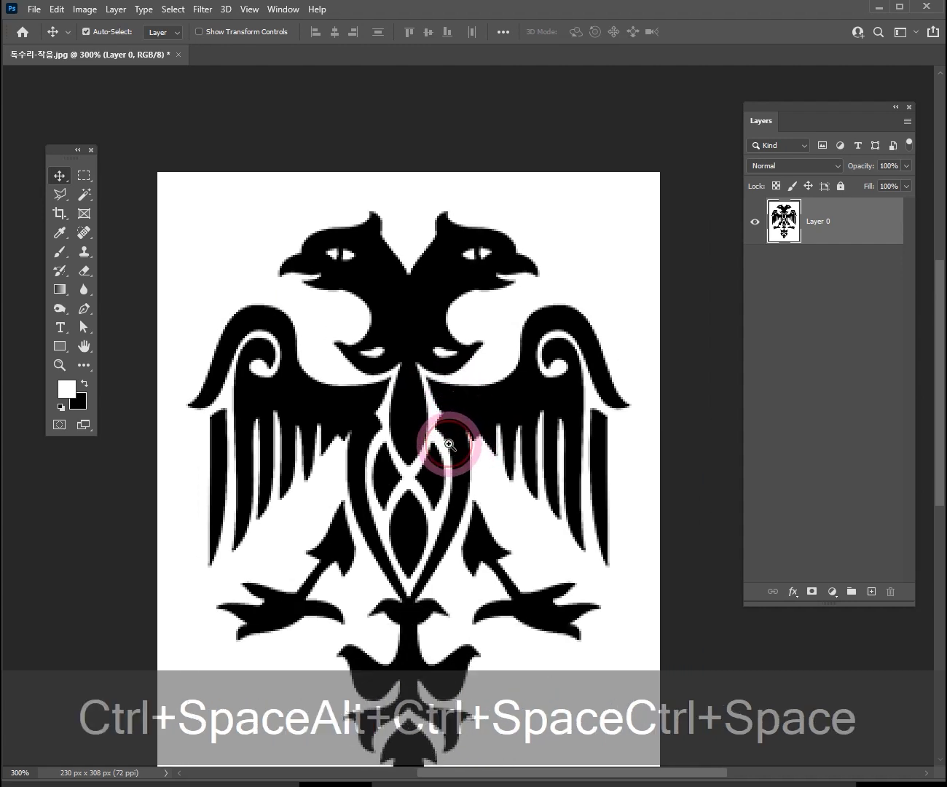
pyautogui.keyDown('ctrl'); pyautogui.click(449, 444); pyautogui.keyUp('ctrl')
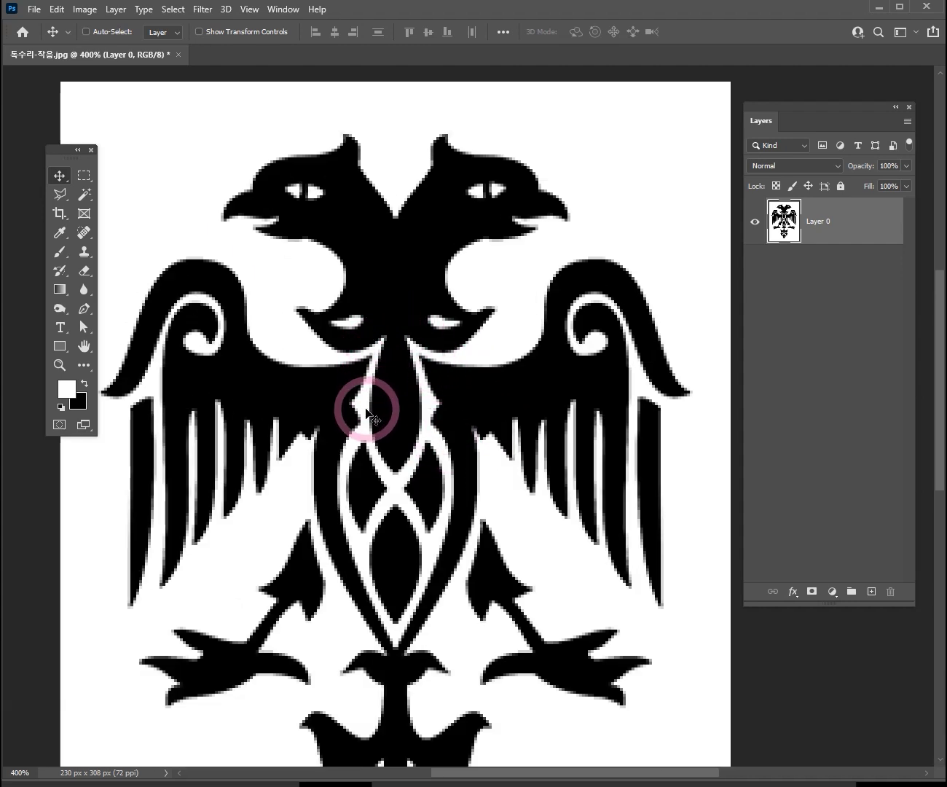
pyautogui.keyDown('ctrl'); pyautogui.click(365, 407); pyautogui.keyUp('ctrl')
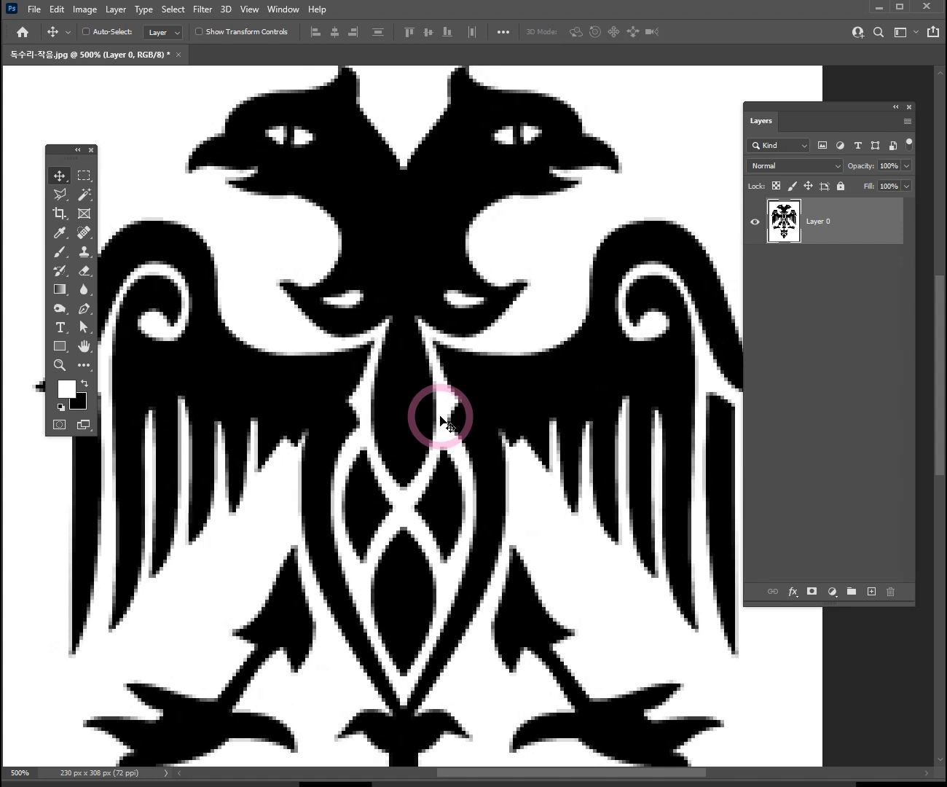
# Step: Examine the pixelated outlines of the eagle's heads, wings and body at up to 600% magnification and return to 200%
pyautogui.keyDown('ctrl'); pyautogui.click(441, 421); pyautogui.keyUp('ctrl')
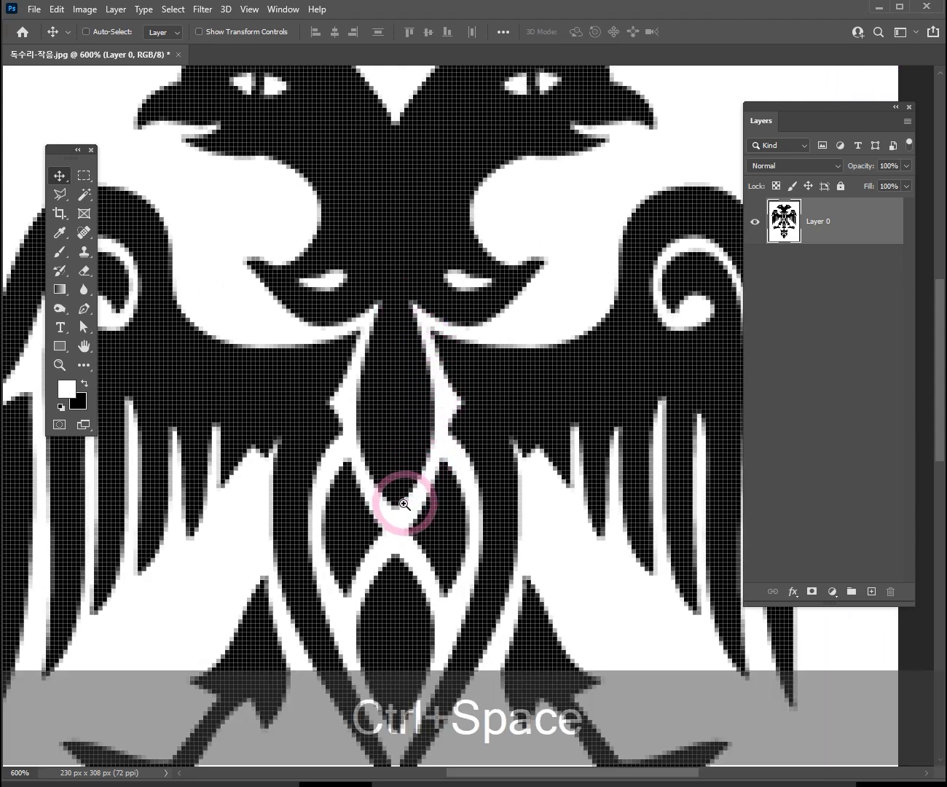
pyautogui.keyDown('ctrl'); pyautogui.keyDown('alt'); pyautogui.click(402, 503); pyautogui.keyUp('alt'); pyautogui.keyUp('ctrl')
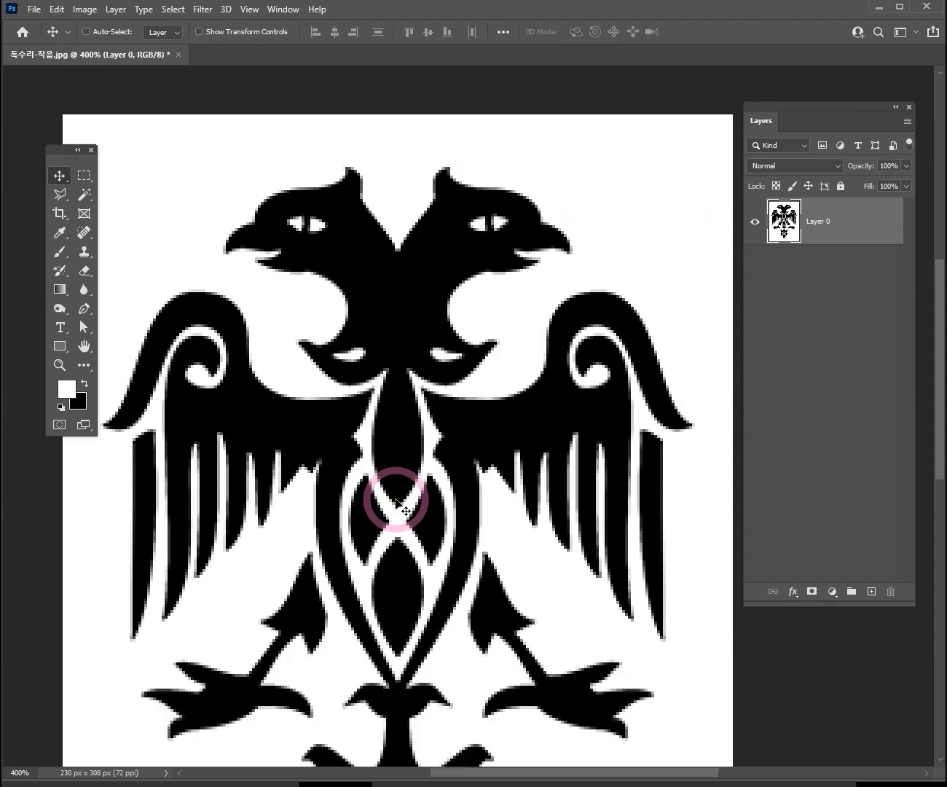
pyautogui.keyDown('ctrl'); pyautogui.click(415, 444); pyautogui.keyUp('ctrl')
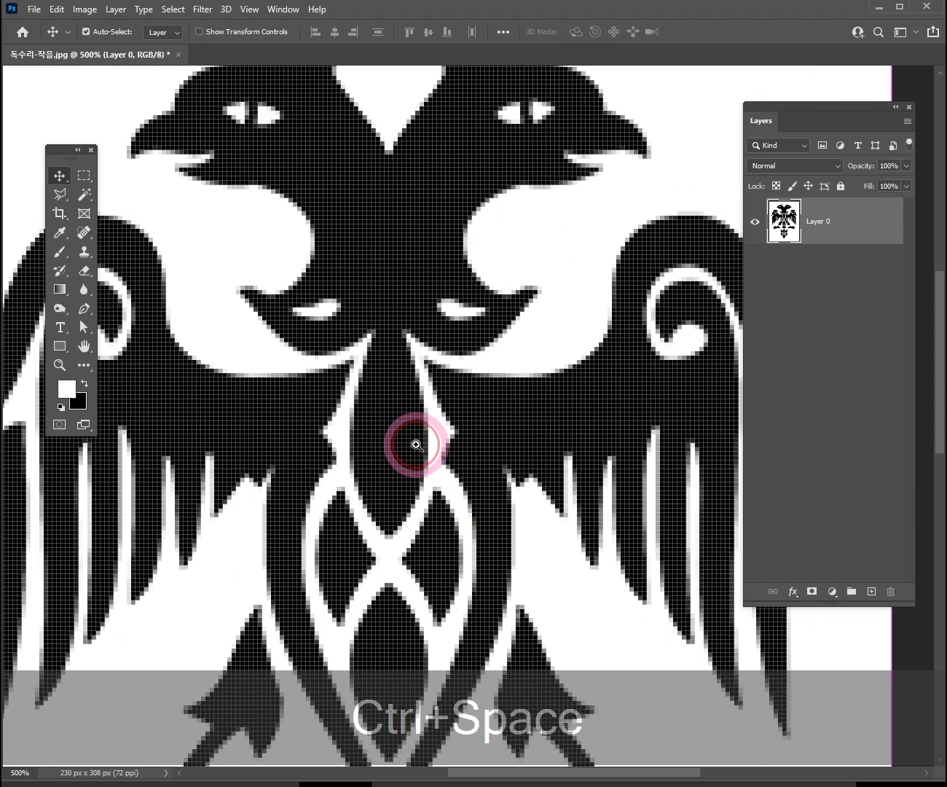
pyautogui.keyDown('ctrl'); pyautogui.keyDown('alt'); pyautogui.click(416, 445); pyautogui.keyUp('alt'); pyautogui.keyUp('ctrl')
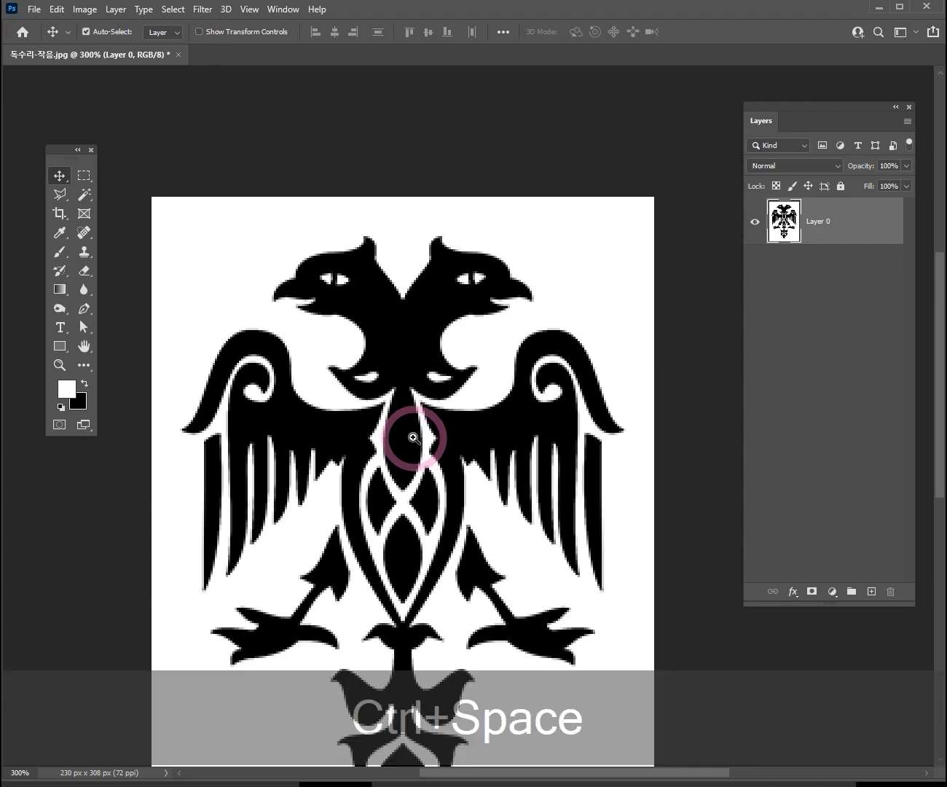
pyautogui.keyDown('ctrl'); pyautogui.click(413, 441); pyautogui.keyUp('ctrl')
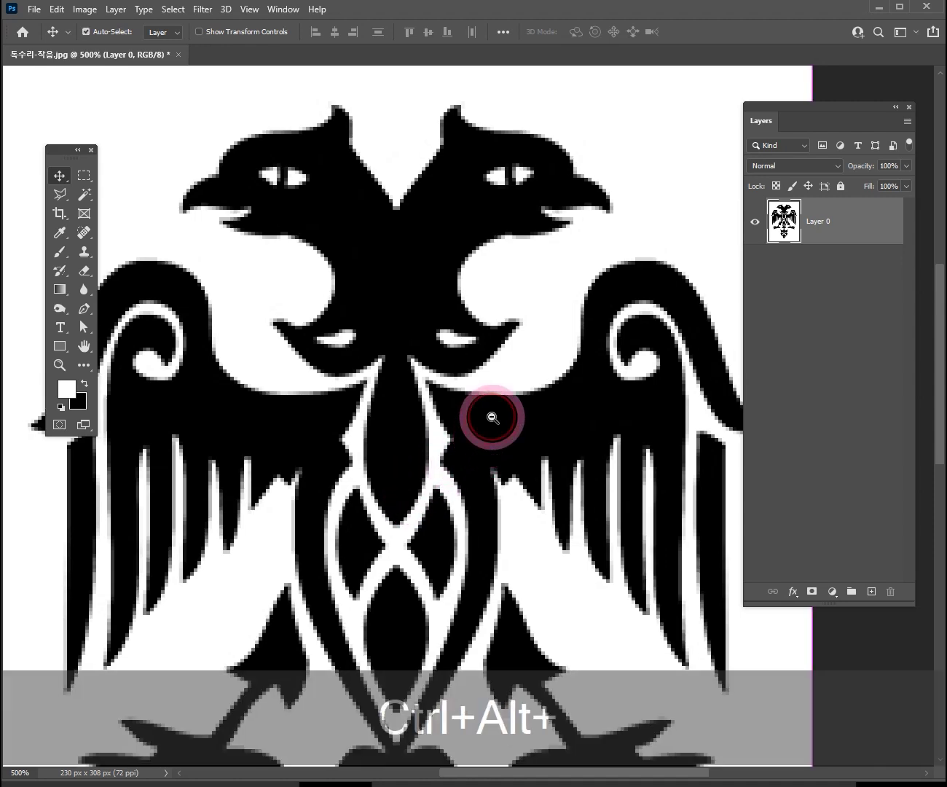
pyautogui.keyDown('ctrl'); pyautogui.keyDown('alt'); pyautogui.click(491, 418); pyautogui.keyUp('alt'); pyautogui.keyUp('ctrl')
pyautogui.keyDown('ctrl'); pyautogui.keyDown('alt'); pyautogui.click(491, 417); pyautogui.keyUp('alt'); pyautogui.keyUp('ctrl')
# Step: Float the eagle image in its own window and duplicate the document as "독수리-작음 copy"
pyautogui.moveTo(153, 54); pyautogui.dragTo(544, 184)
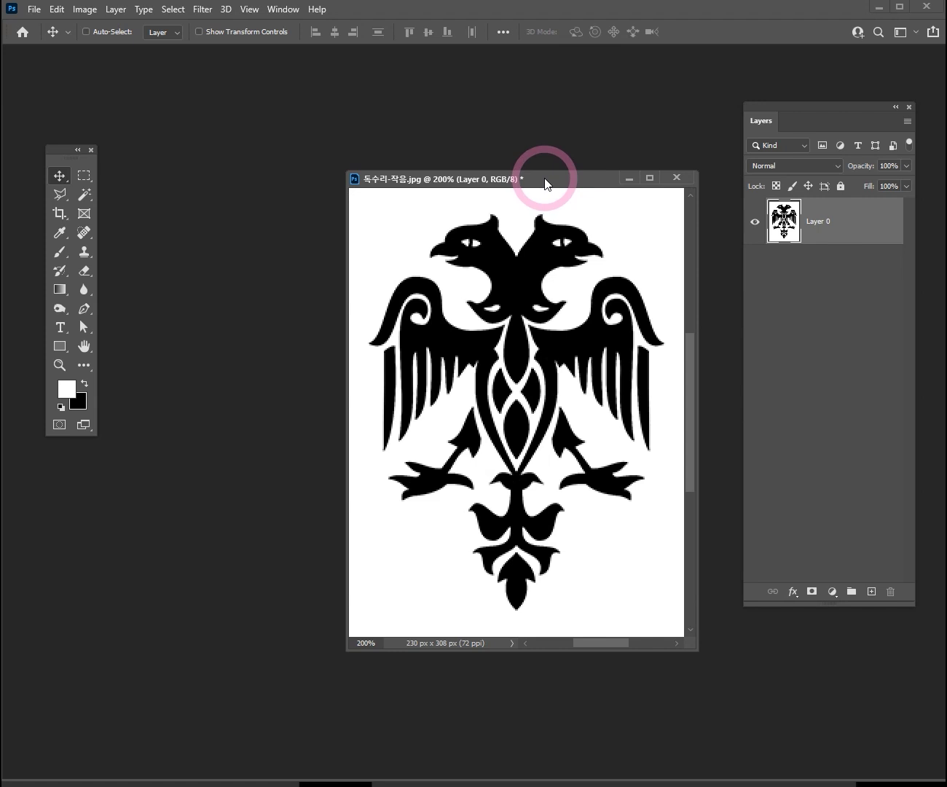
pyautogui.click(83, 10)
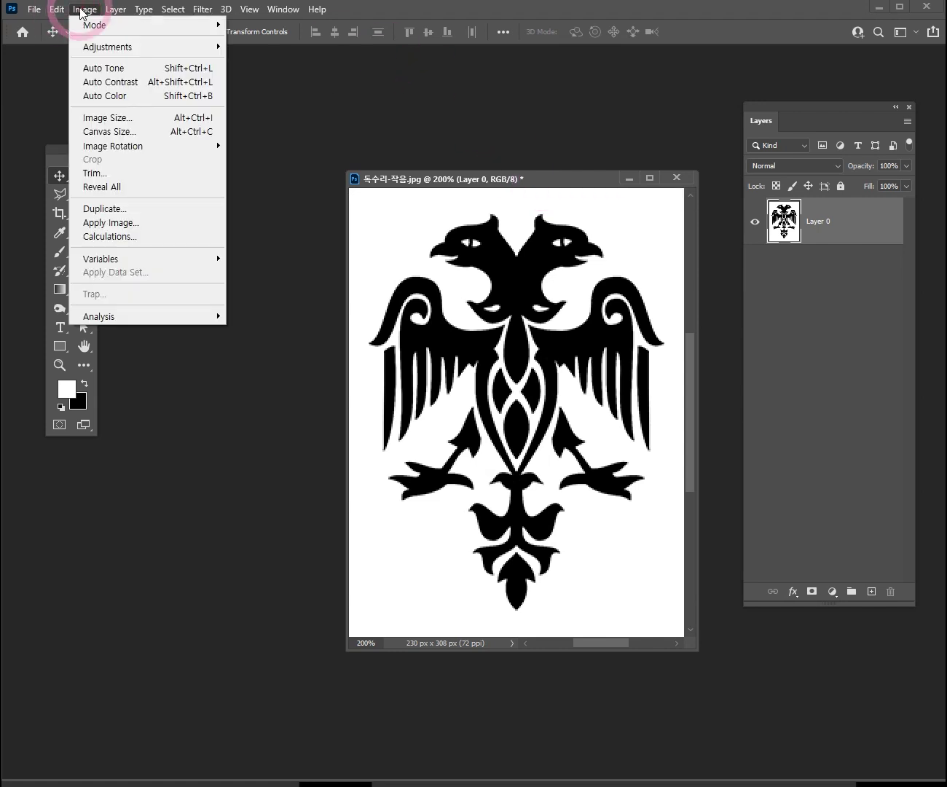
pyautogui.click(106, 210)
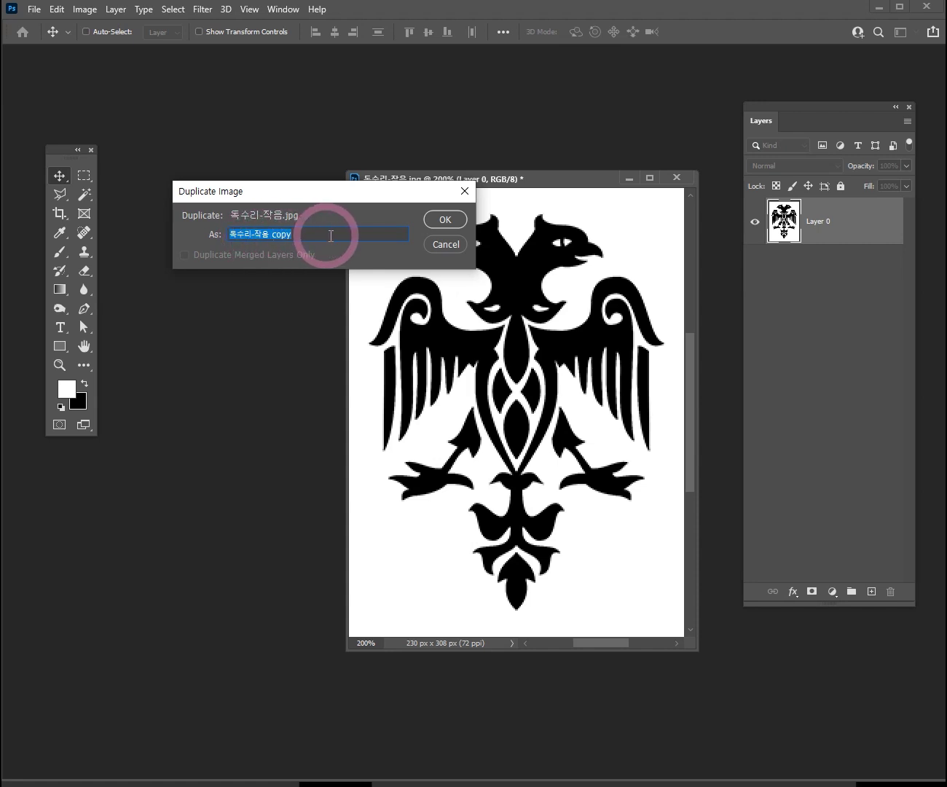
pyautogui.click(448, 219)
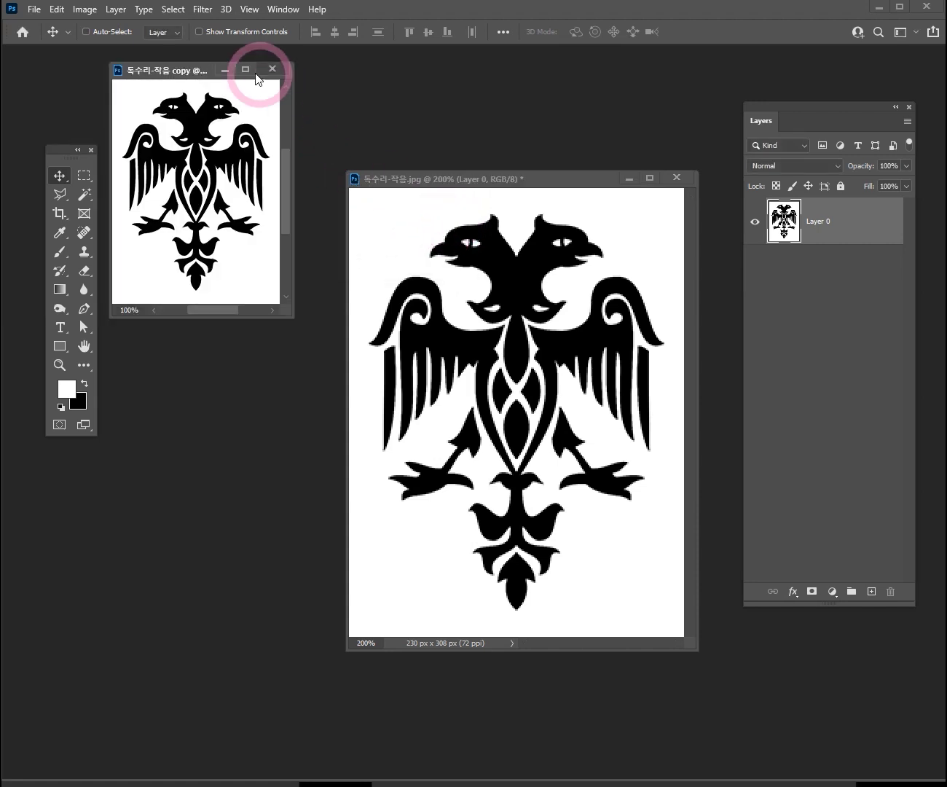
# Step: Arrange the toolbox, the copy's window and the original eagle's window side by side so they do not overlap
pyautogui.moveTo(189, 70); pyautogui.dragTo(227, 202)
pyautogui.moveTo(61, 150); pyautogui.dragTo(30, 121)
pyautogui.moveTo(394, 196); pyautogui.dragTo(448, 137)
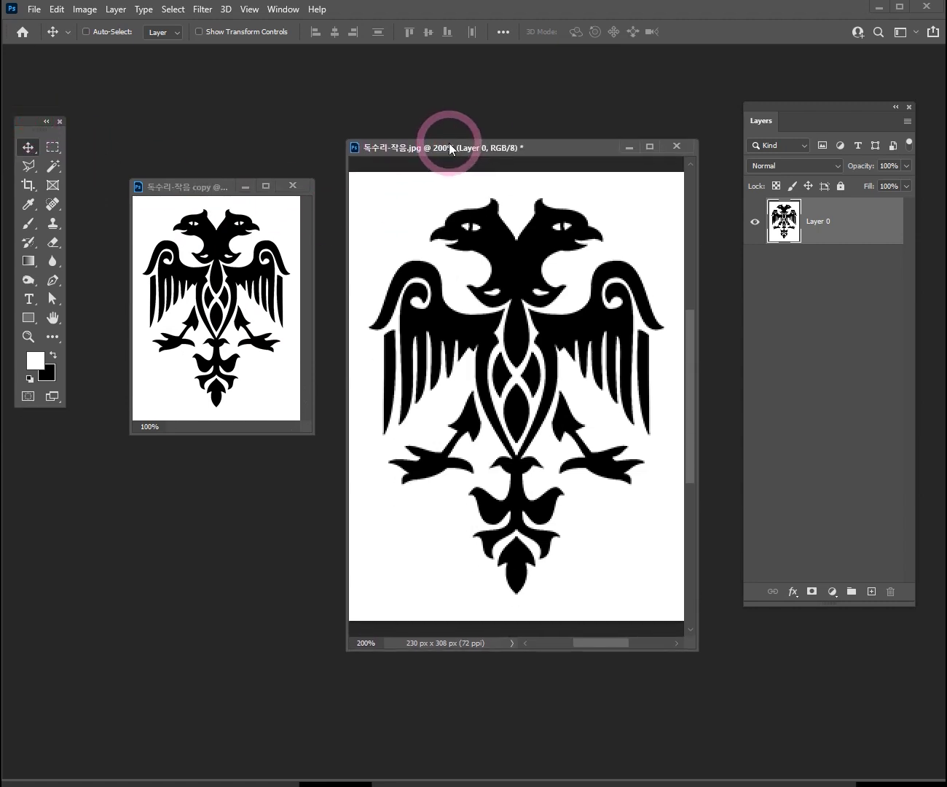
pyautogui.moveTo(228, 190); pyautogui.dragTo(164, 185)
# Step: Enlarge the copy's window to about the original's size, magnify it to 200% and align it beside the original
pyautogui.click(109, 421)
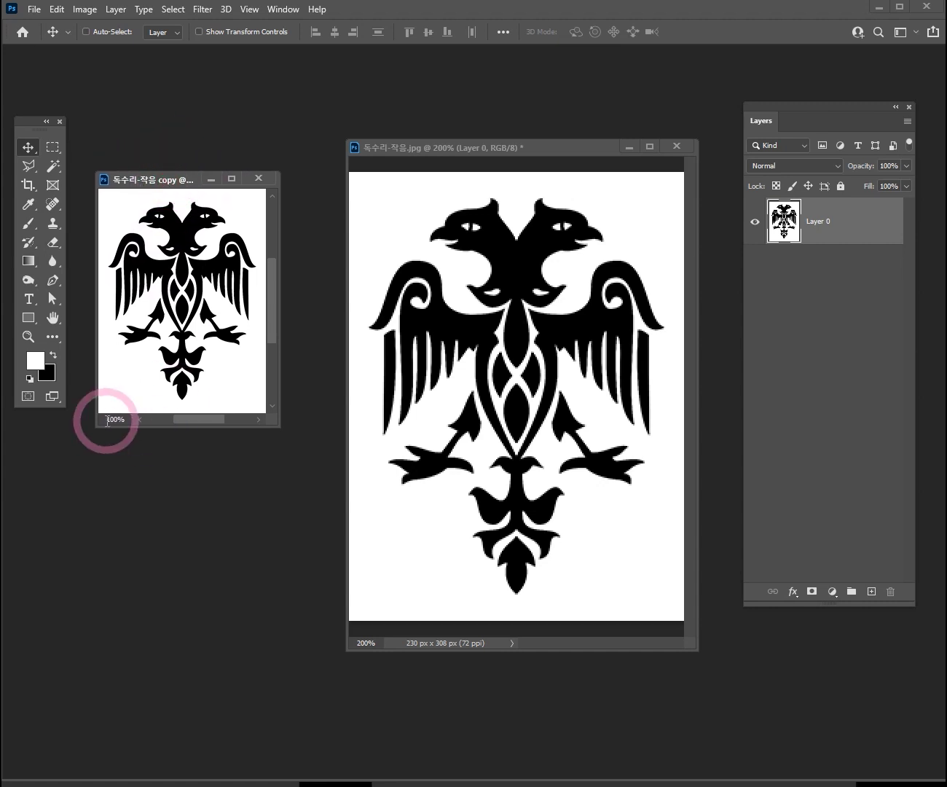
pyautogui.moveTo(100, 428); pyautogui.dragTo(32, 688)
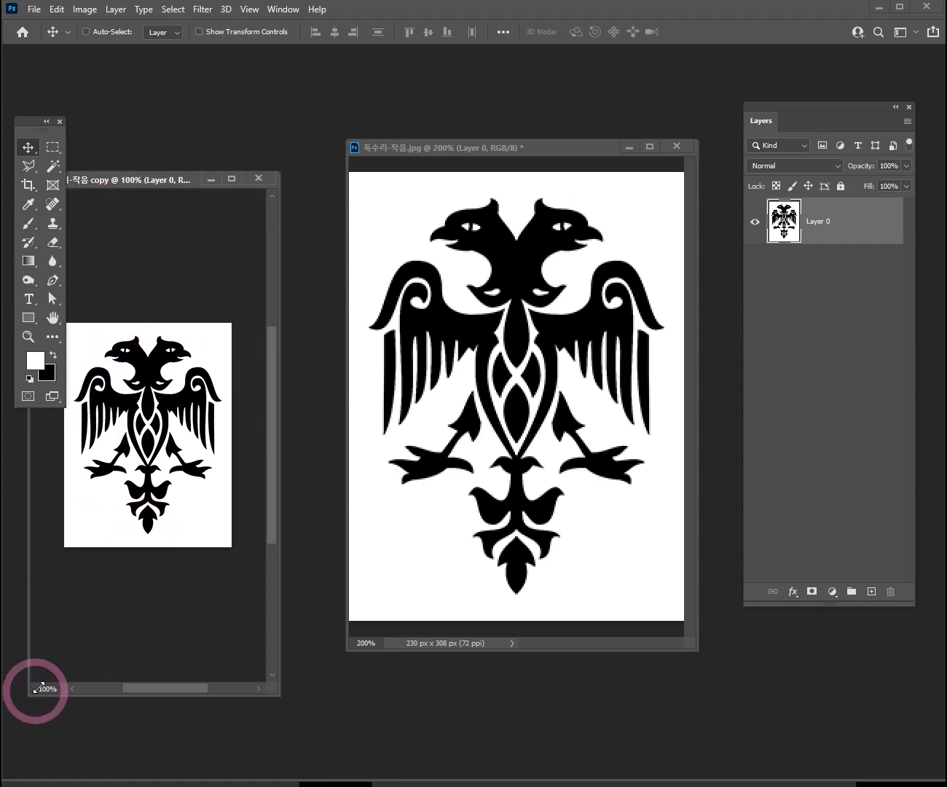
pyautogui.hotkey('ctrl', '+')
pyautogui.moveTo(274, 474); pyautogui.dragTo(333, 465)
pyautogui.moveTo(174, 177); pyautogui.dragTo(187, 144)
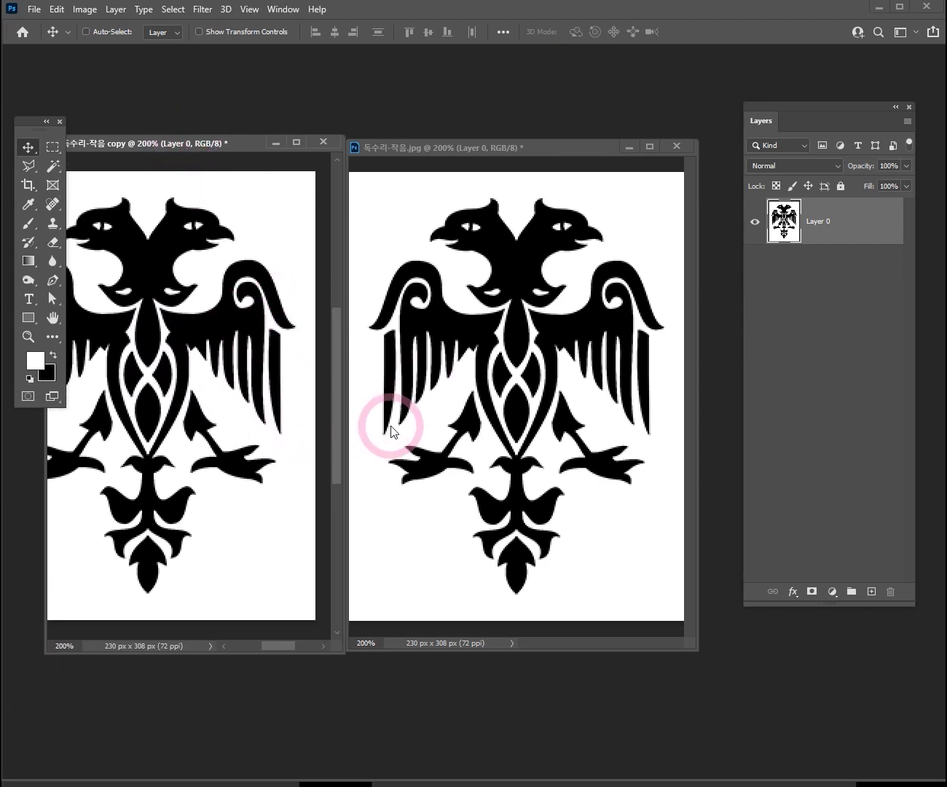
# Step: Magnify both eagle documents to 300%, widen the original's window and show the same body area in each
pyautogui.hotkey('ctrl', 'space')
pyautogui.click(176, 331)
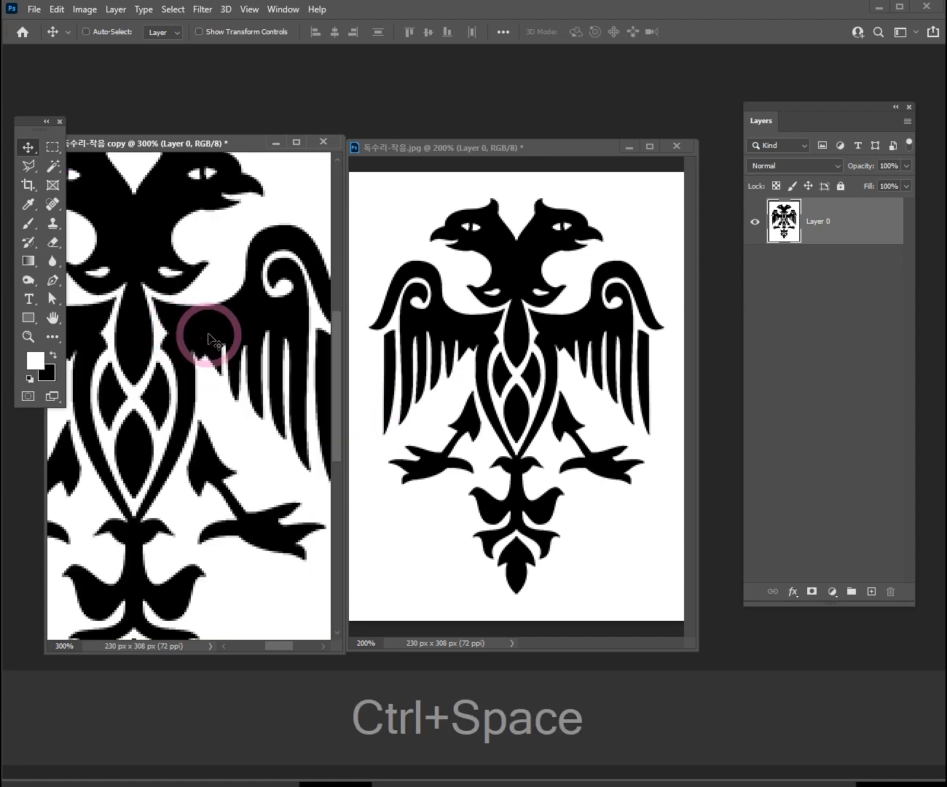
pyautogui.moveTo(205, 333); pyautogui.dragTo(211, 391)
pyautogui.hotkey('ctrl', 'space')
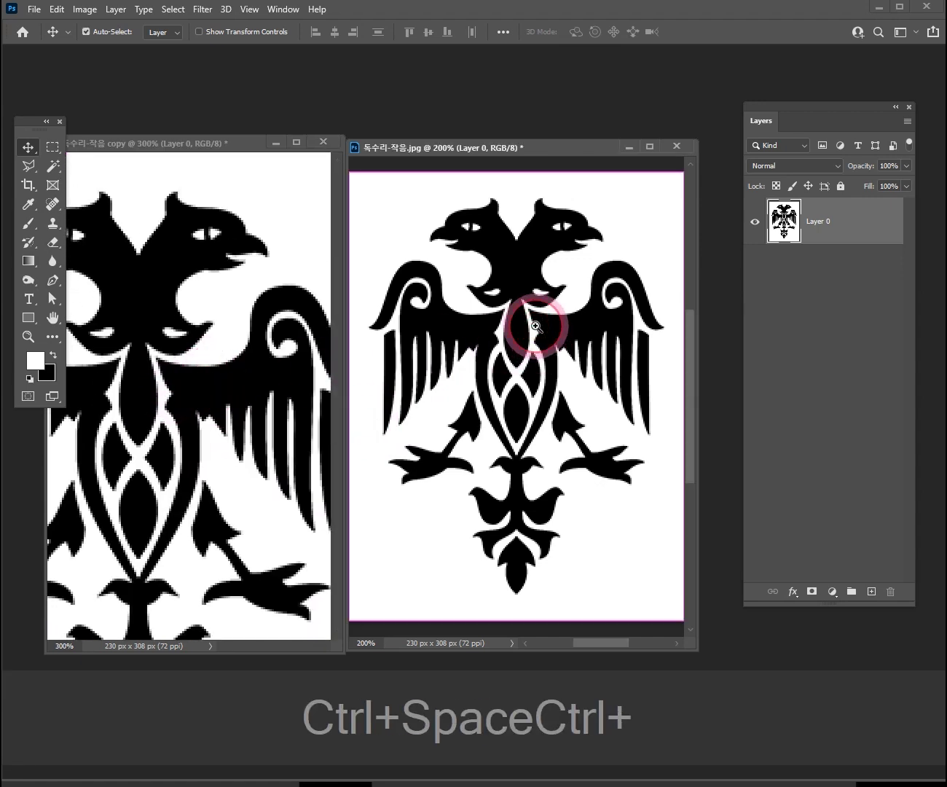
pyautogui.click(539, 329)
pyautogui.moveTo(697, 650); pyautogui.dragTo(733, 640)
pyautogui.moveTo(507, 478); pyautogui.dragTo(539, 452)
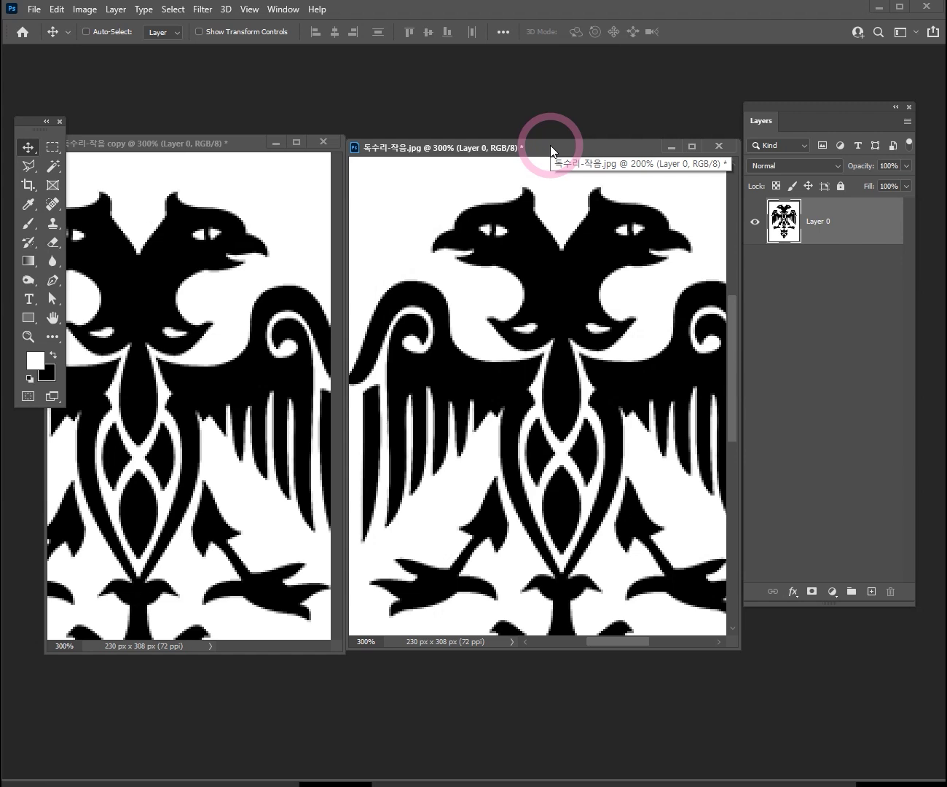
# Step: Open Image Size for the original eagle, keep the dimensions in pixels and set the resolution to 300 pixels/inch
pyautogui.click(81, 9)
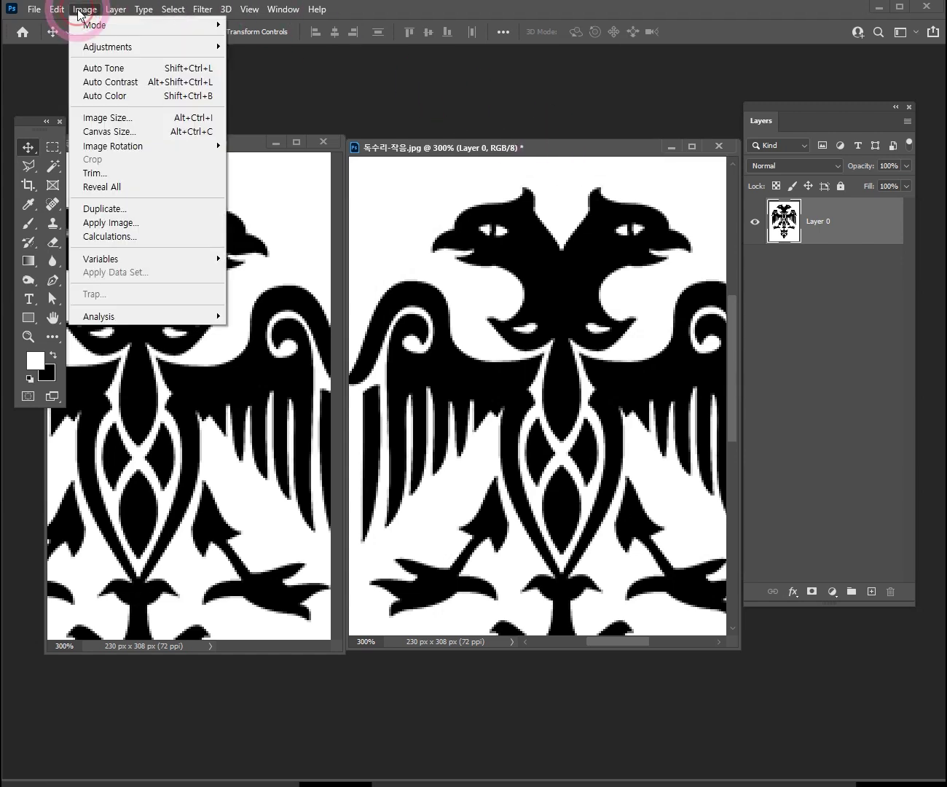
pyautogui.click(126, 117)
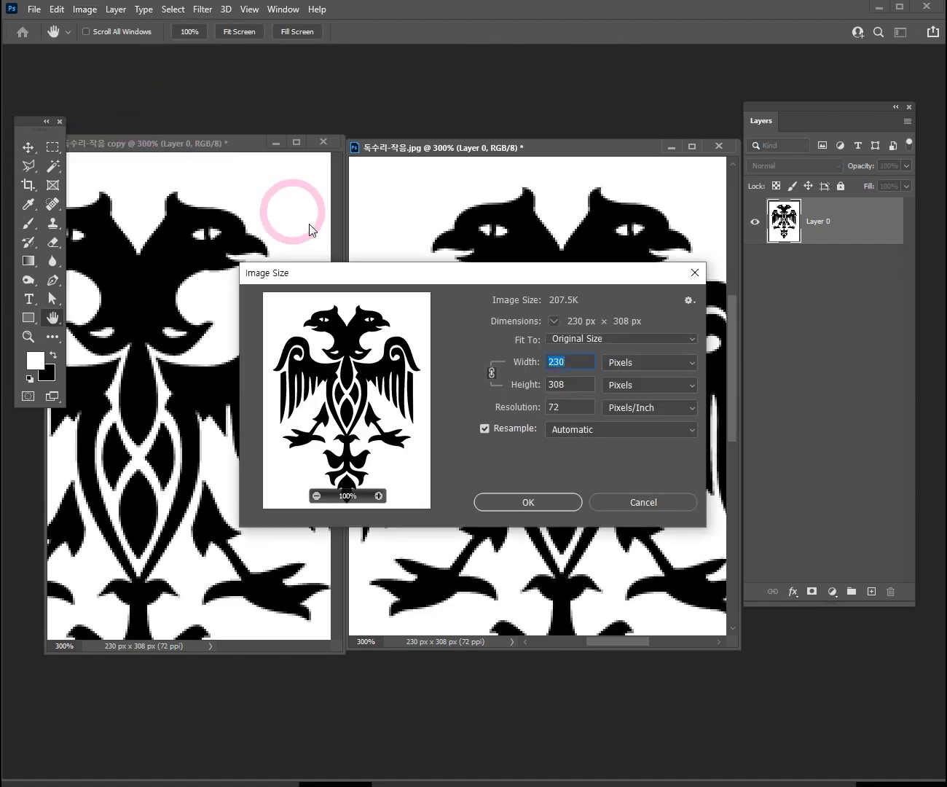
pyautogui.moveTo(376, 271); pyautogui.dragTo(294, 264)
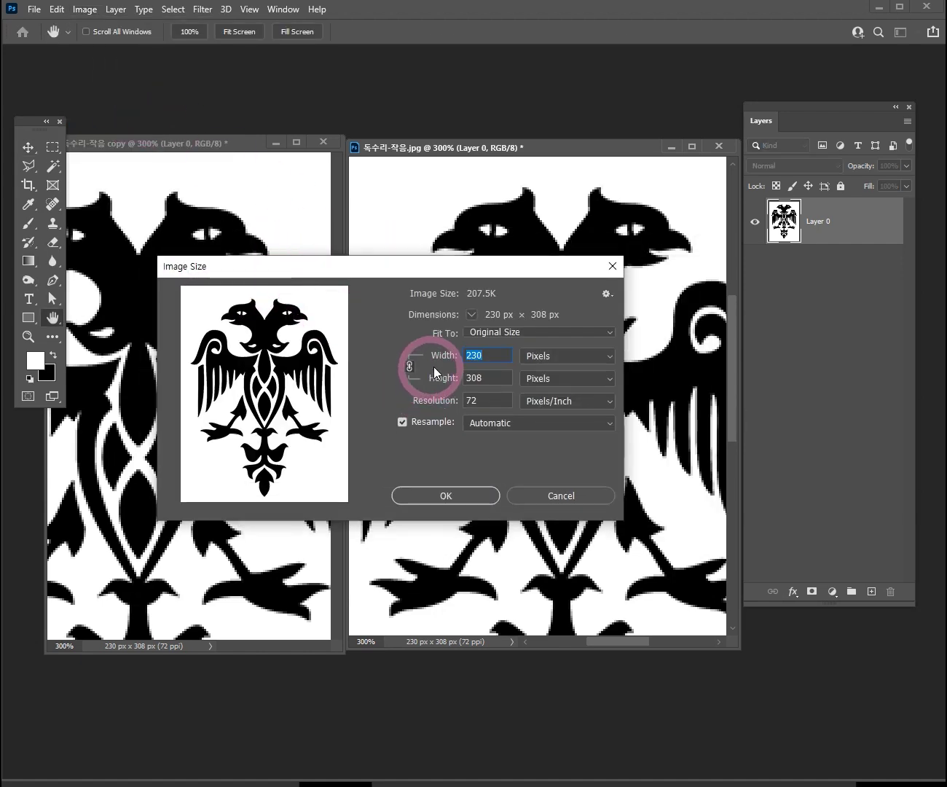
pyautogui.click(608, 356)
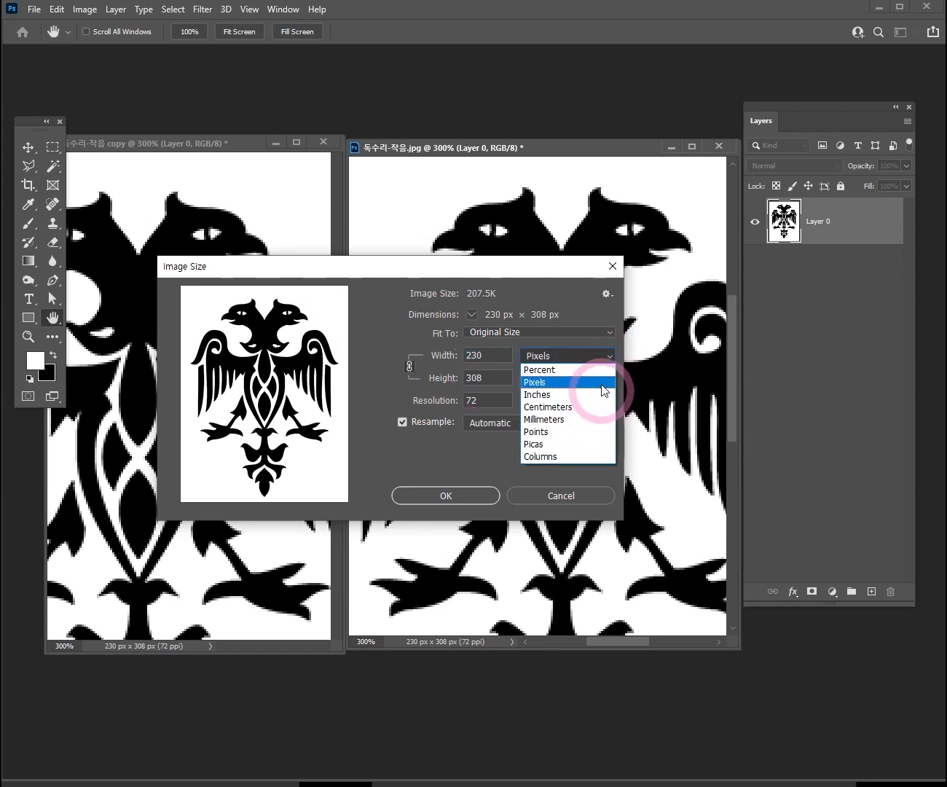
pyautogui.click(539, 382)
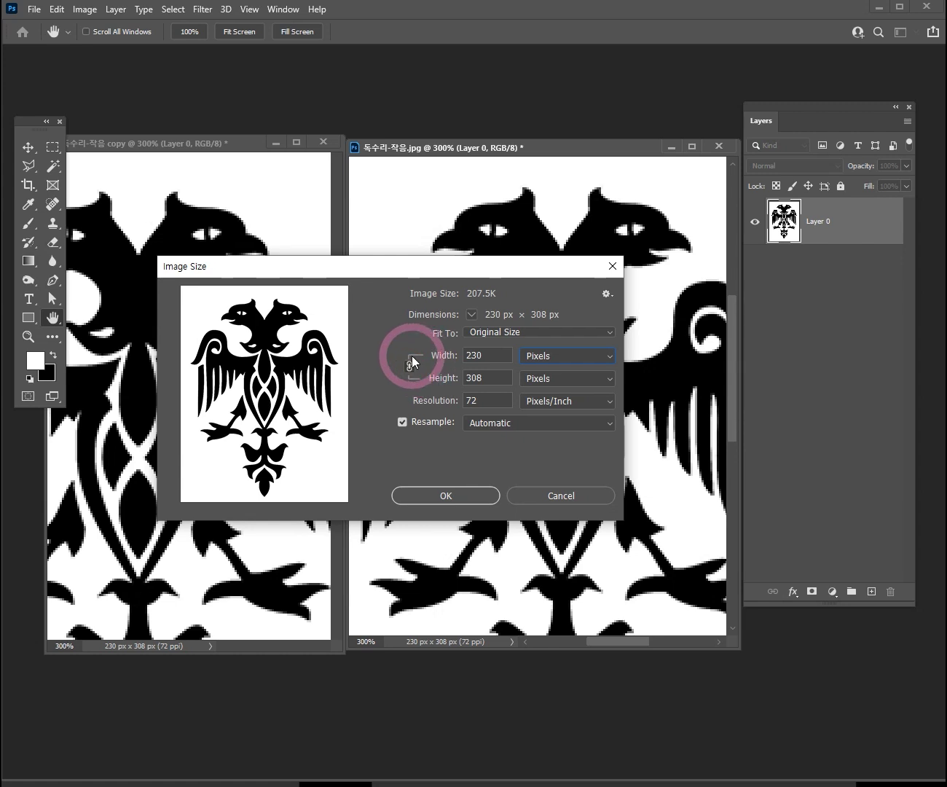
pyautogui.moveTo(486, 356); pyautogui.dragTo(460, 358)
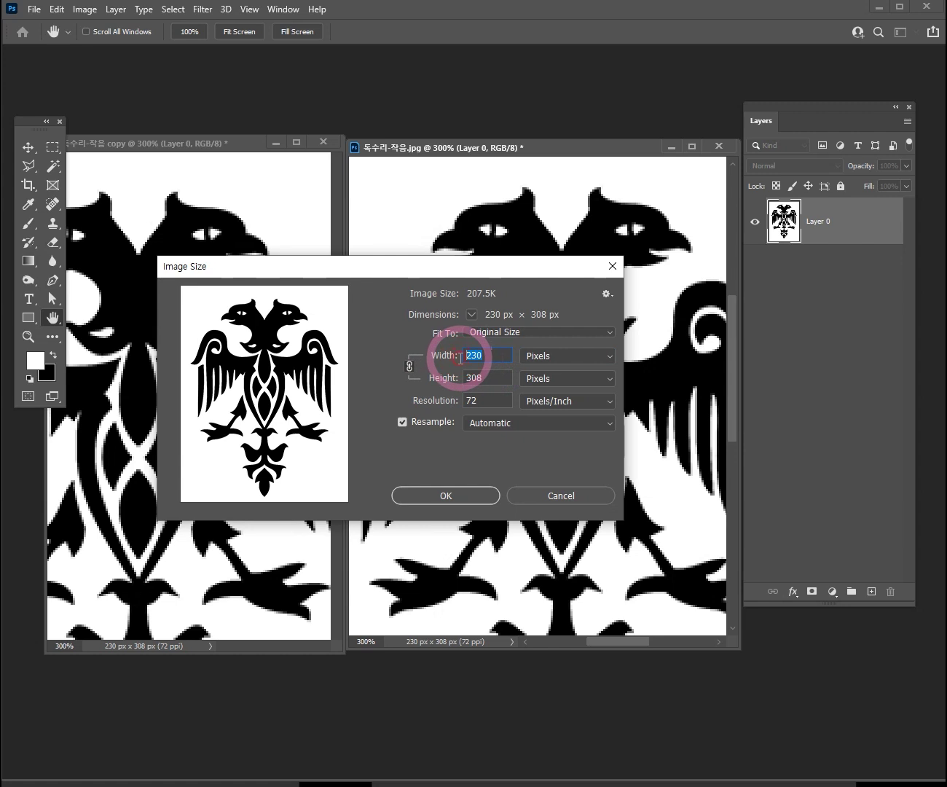
pyautogui.doubleClick(475, 377)
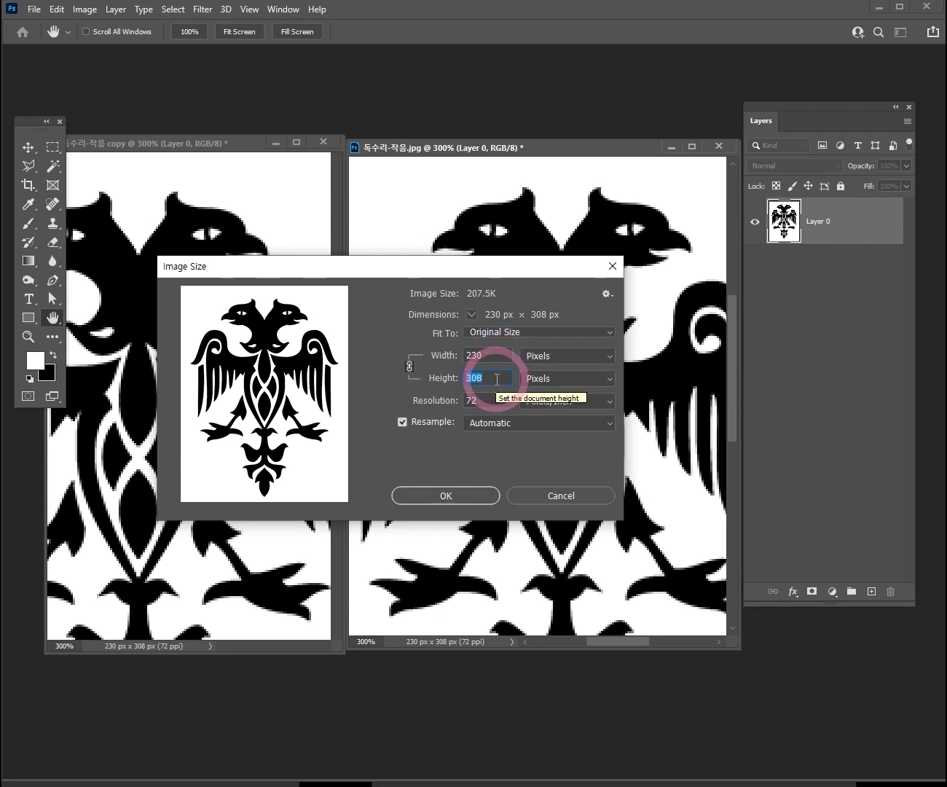
pyautogui.moveTo(484, 400)
pyautogui.mouseDown()
pyautogui.moveTo(459, 401)
pyautogui.moveTo(470, 416)
pyautogui.mouseUp()
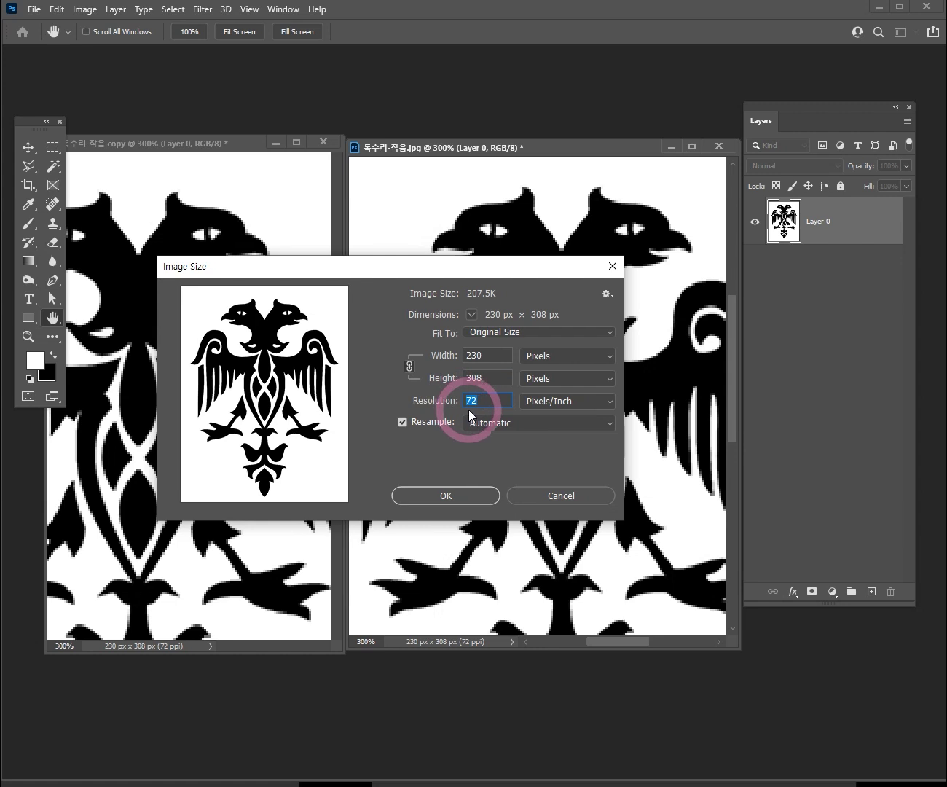
pyautogui.write('300')
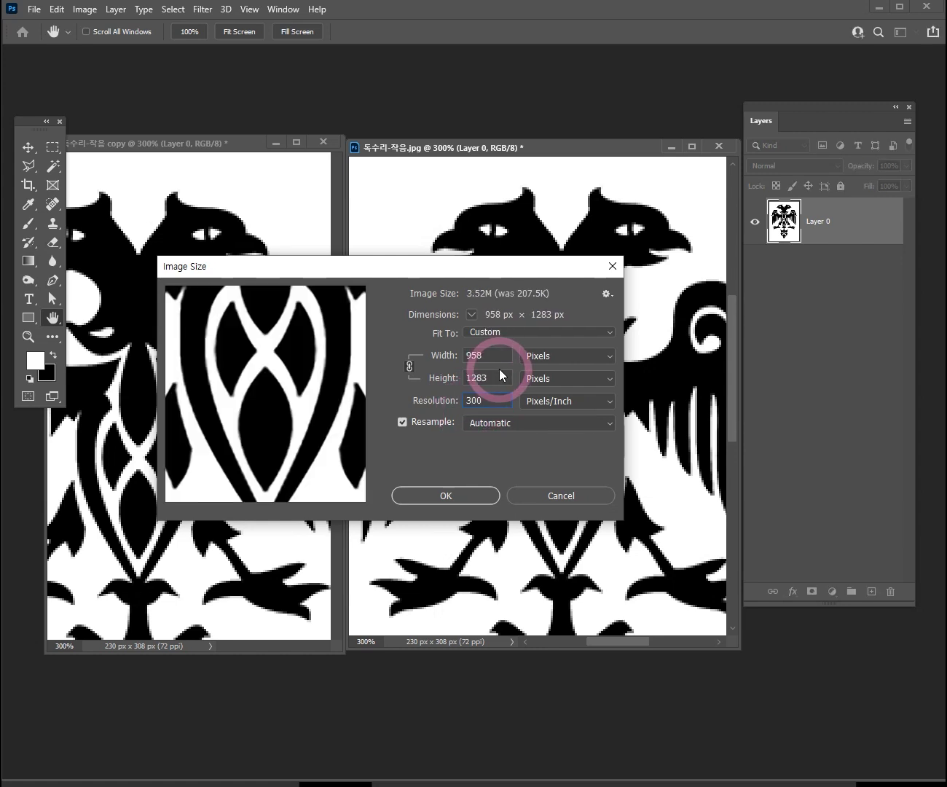
# Step: Set the image width to 6000 pixels with proportions linked and apply the resampling to the original eagle
pyautogui.moveTo(494, 358); pyautogui.dragTo(440, 359)
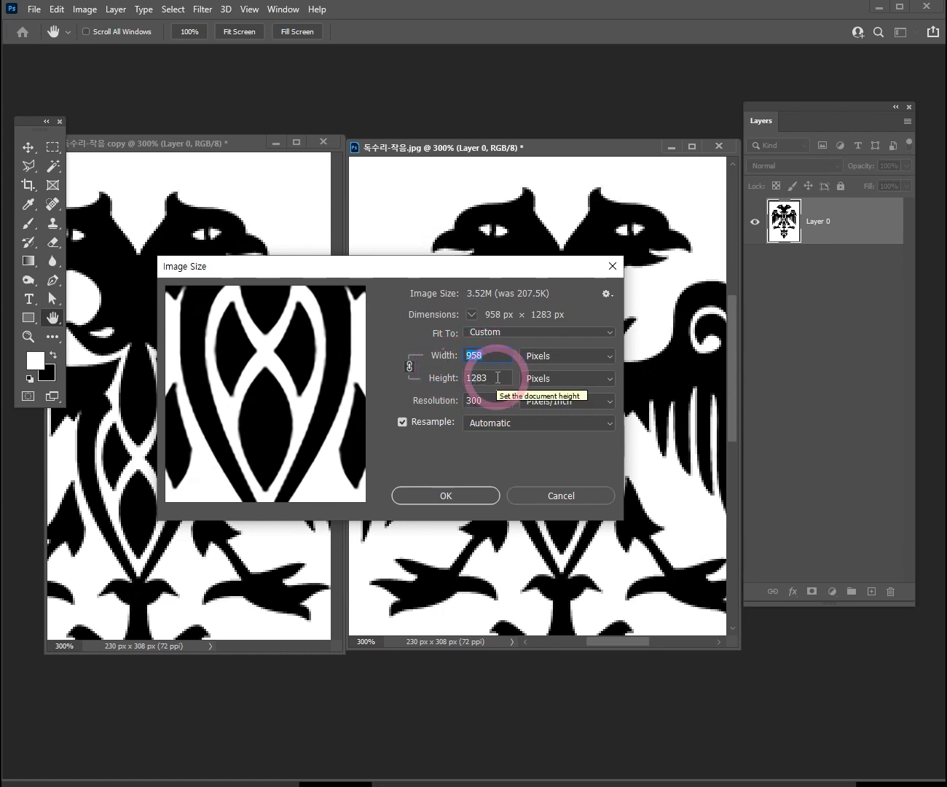
pyautogui.write('6000')
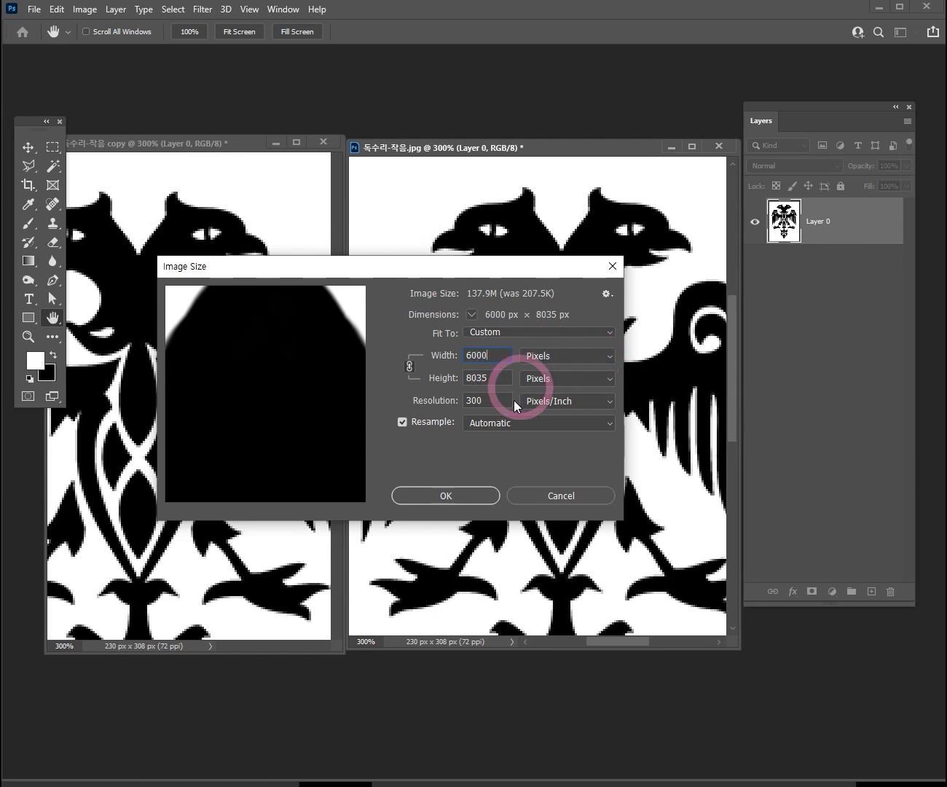
pyautogui.click(471, 499)
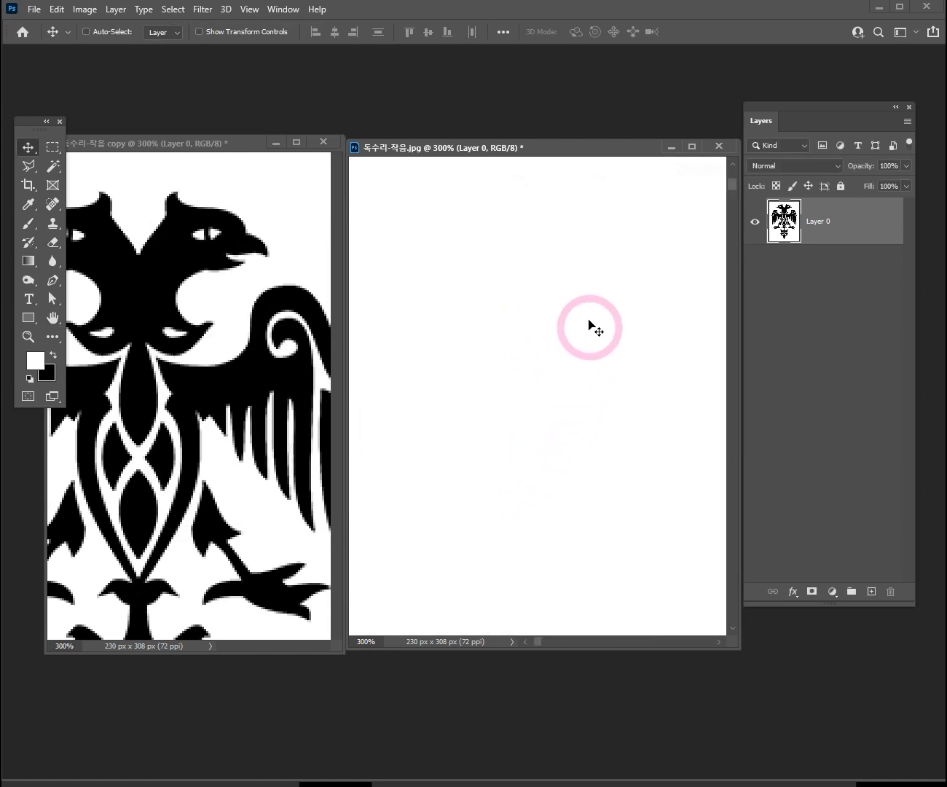
# Step: Align the enlarged image's window with the copy and zoom it out to 6.25% to view the whole eagle
pyautogui.moveTo(550, 150); pyautogui.dragTo(541, 145)
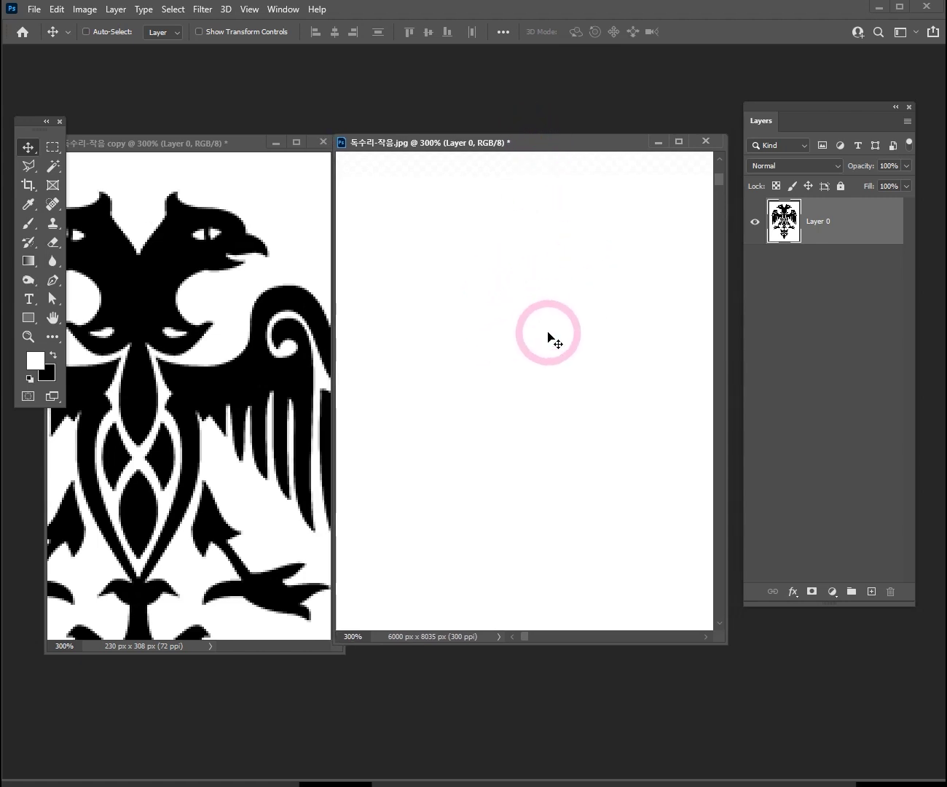
pyautogui.moveTo(548, 333); pyautogui.dragTo(544, 407)
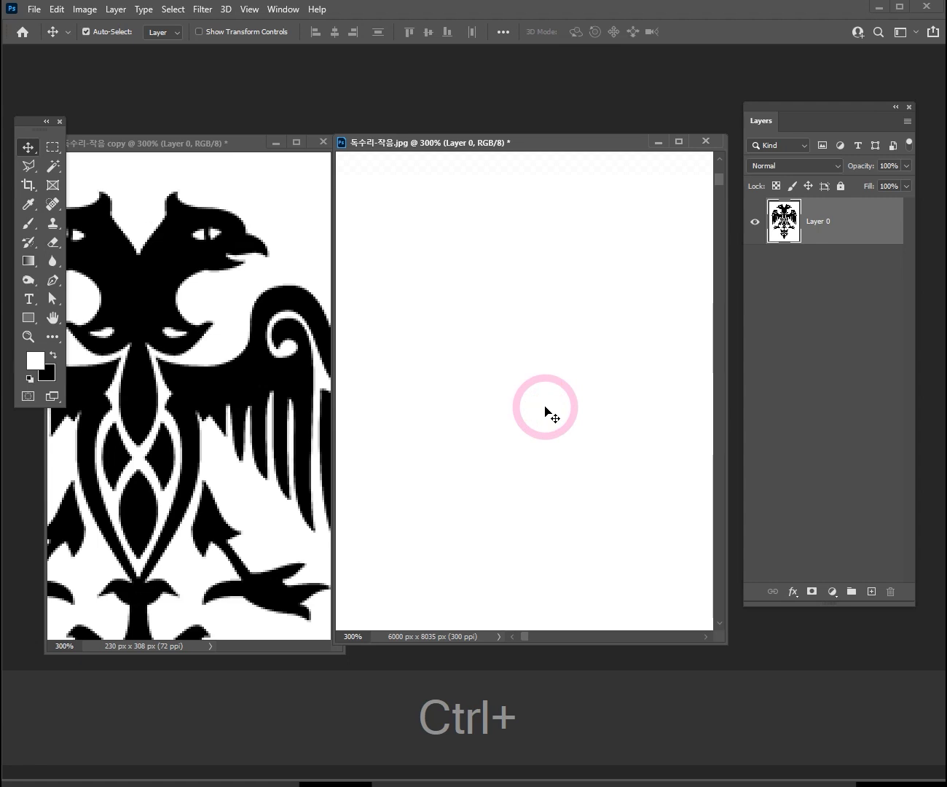
pyautogui.hotkey('ctrl', 'alt', 'space')
pyautogui.moveTo(545, 407); pyautogui.dragTo(442, 320)
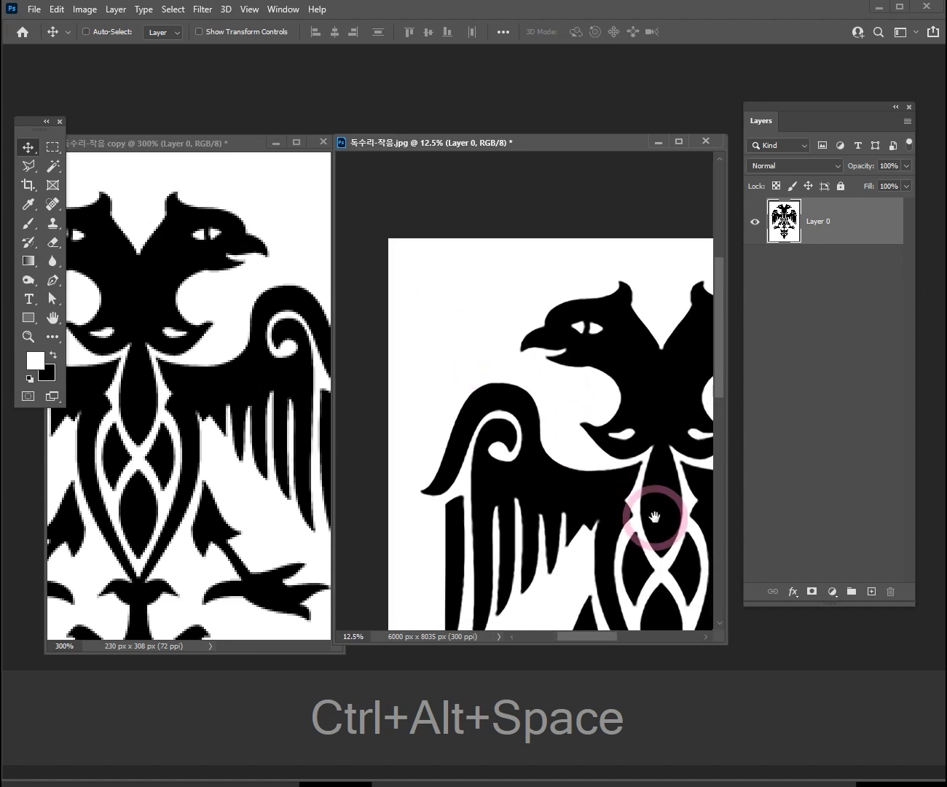
pyautogui.moveTo(659, 514); pyautogui.dragTo(515, 366)
pyautogui.hotkey('ctrl', 'alt', 'space')
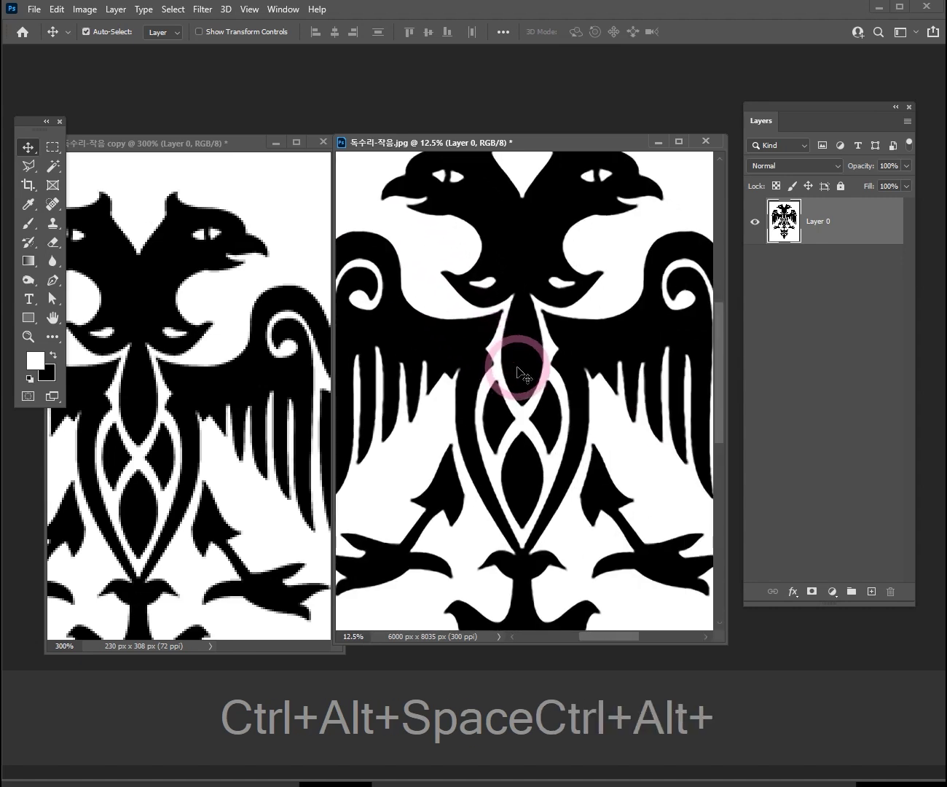
pyautogui.keyDown('ctrl'); pyautogui.keyDown('alt'); pyautogui.click(535, 383); pyautogui.keyUp('alt'); pyautogui.keyUp('ctrl')
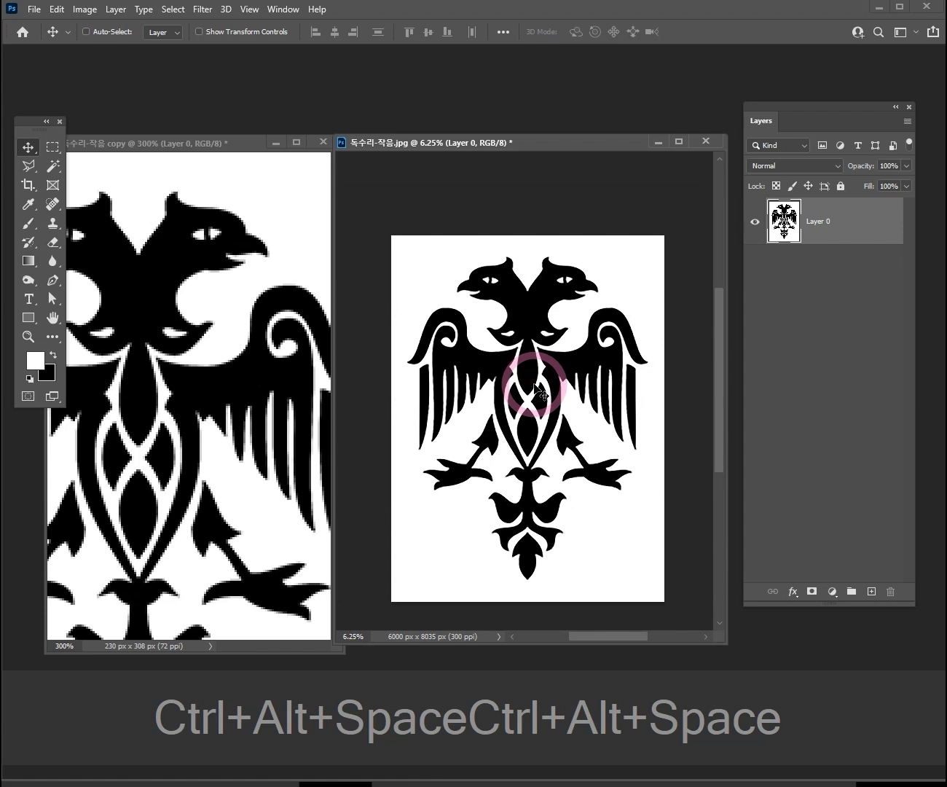
# Step: Magnify the enlarged eagle to 33.3% and the low-resolution copy to 500% to compare their edge quality
pyautogui.hotkey('ctrl', 'space')
pyautogui.keyDown('ctrl'); pyautogui.click(531, 388); pyautogui.keyUp('ctrl')
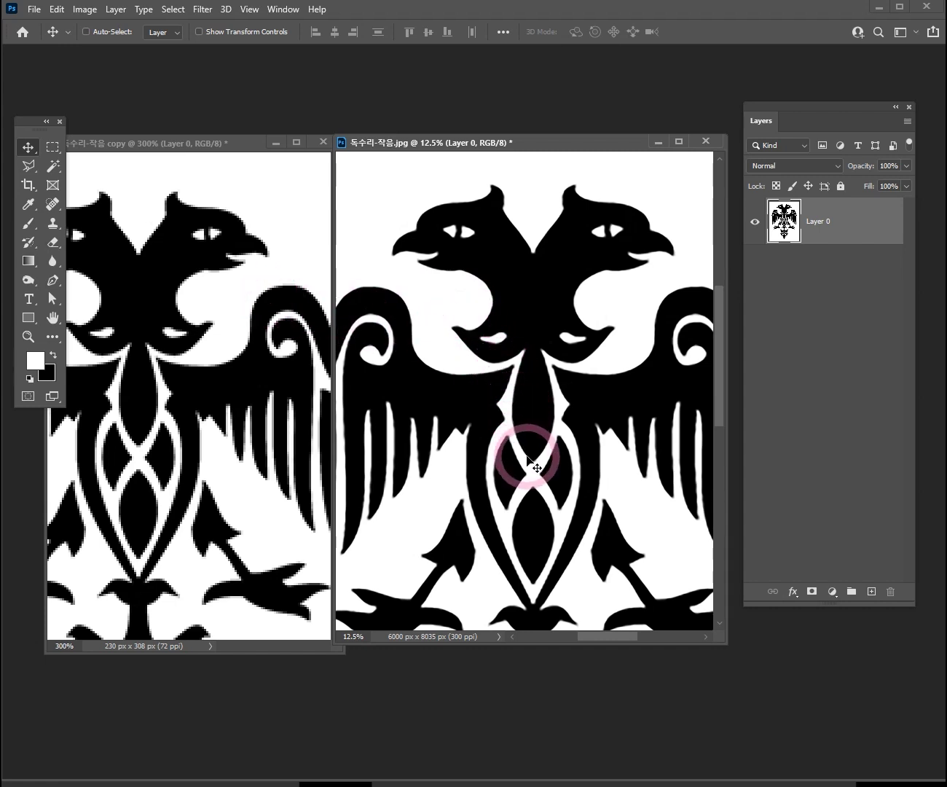
pyautogui.hotkey('ctrl', 'space')
pyautogui.keyDown('ctrl'); pyautogui.click(523, 377); pyautogui.keyUp('ctrl')
pyautogui.keyDown('ctrl'); pyautogui.click(522, 377); pyautogui.keyUp('ctrl')
pyautogui.hotkey('ctrl', 'space')
pyautogui.keyDown('ctrl'); pyautogui.click(253, 416); pyautogui.keyUp('ctrl')
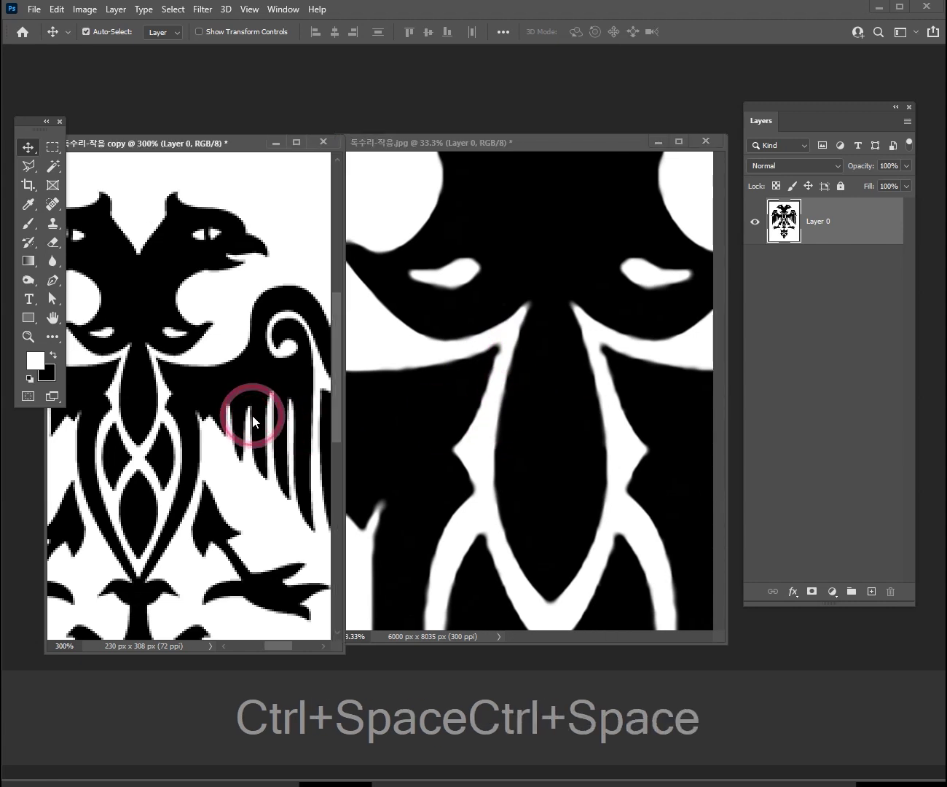
pyautogui.keyDown('ctrl'); pyautogui.click(230, 408); pyautogui.keyUp('ctrl')
pyautogui.keyDown('ctrl'); pyautogui.click(230, 408); pyautogui.keyUp('ctrl')
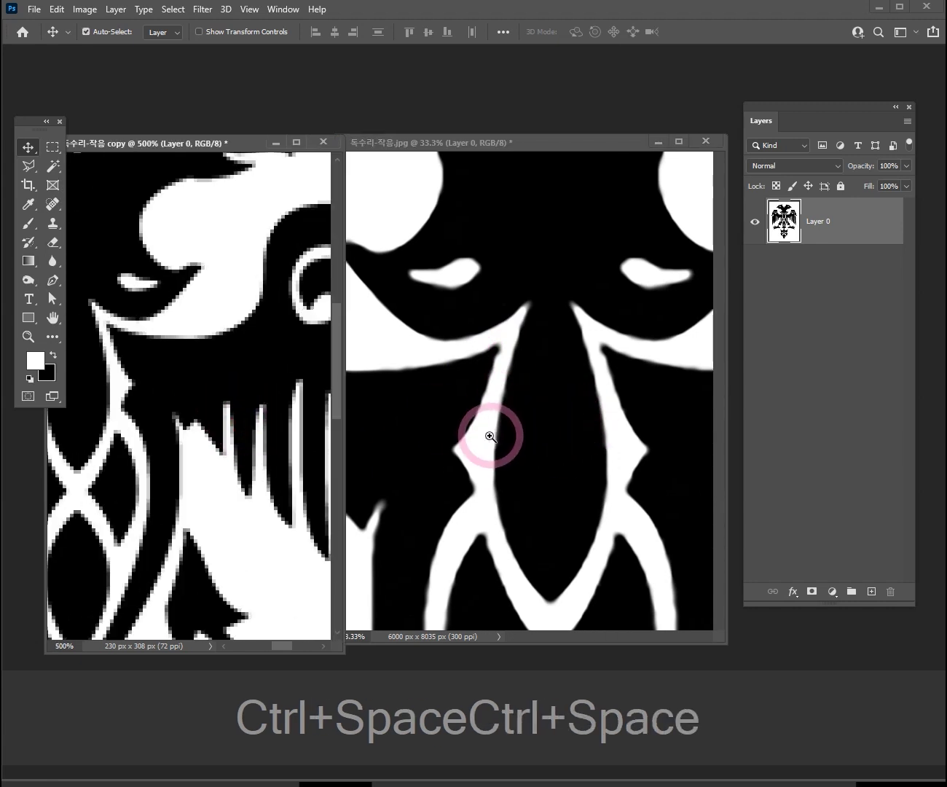
# Step: Examine the wing feather and body edges of the enlarged eagle at 33.3%, 25% and 16.7% magnification
pyautogui.click(415, 422)
pyautogui.moveTo(415, 422); pyautogui.dragTo(532, 337)
pyautogui.click(397, 430)
pyautogui.keyDown('ctrl'); pyautogui.keyDown('alt'); pyautogui.click(545, 436); pyautogui.keyUp('alt'); pyautogui.keyUp('ctrl')
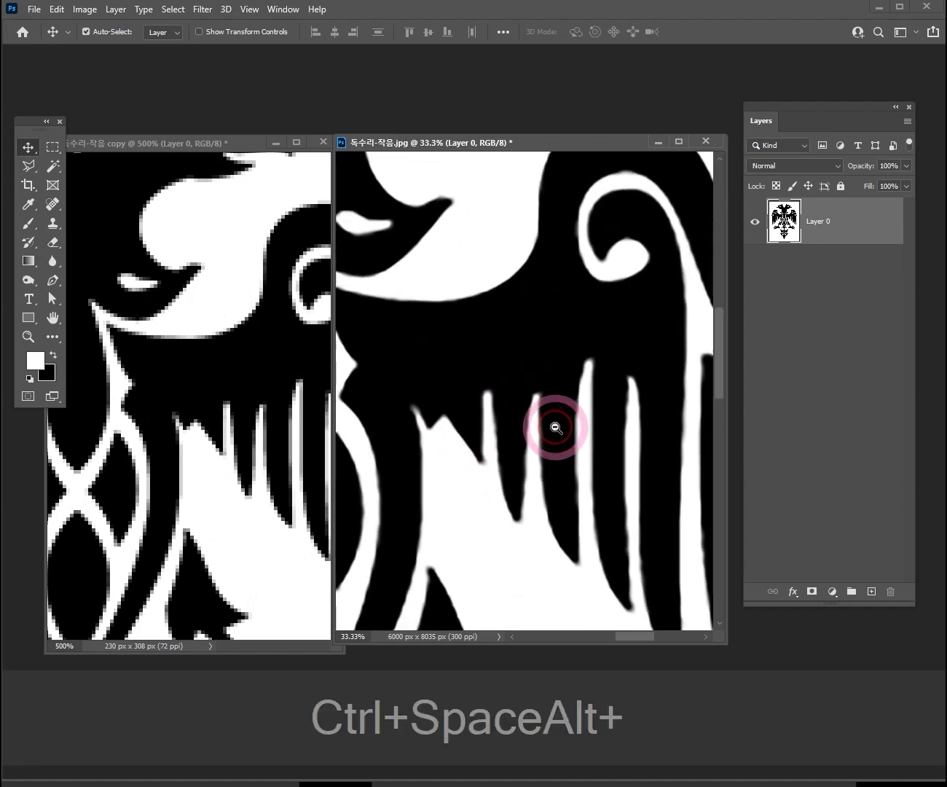
pyautogui.keyDown('ctrl'); pyautogui.keyDown('alt'); pyautogui.click(517, 410); pyautogui.keyUp('alt'); pyautogui.keyUp('ctrl')
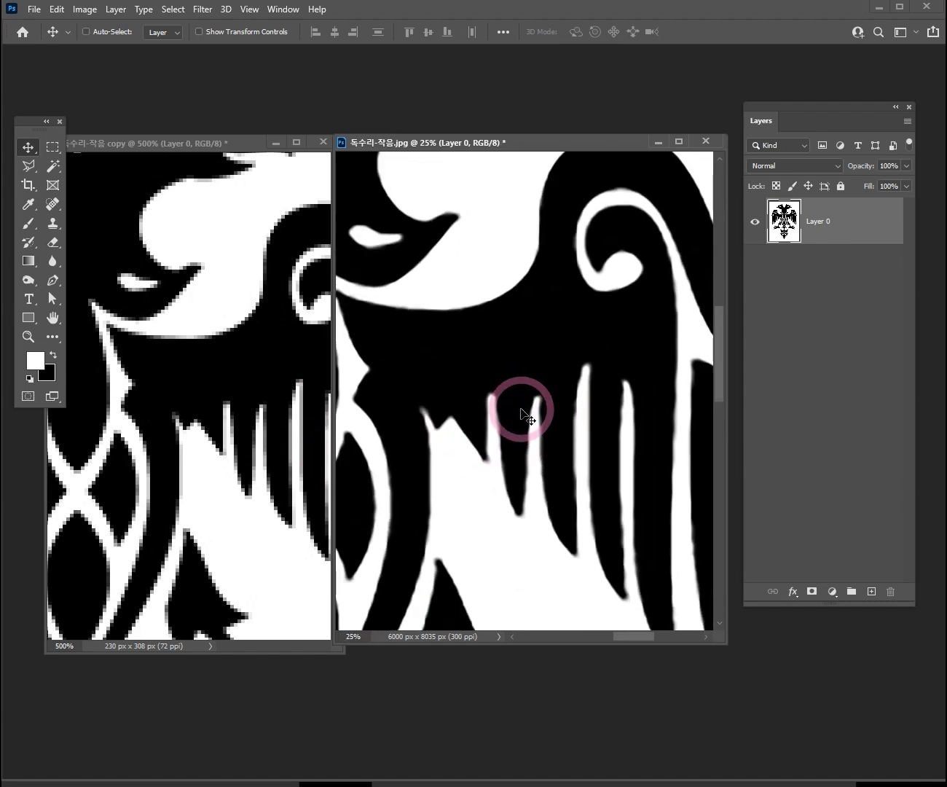
pyautogui.moveTo(469, 482); pyautogui.dragTo(566, 380)
pyautogui.keyDown('ctrl'); pyautogui.click(490, 423); pyautogui.keyUp('ctrl')
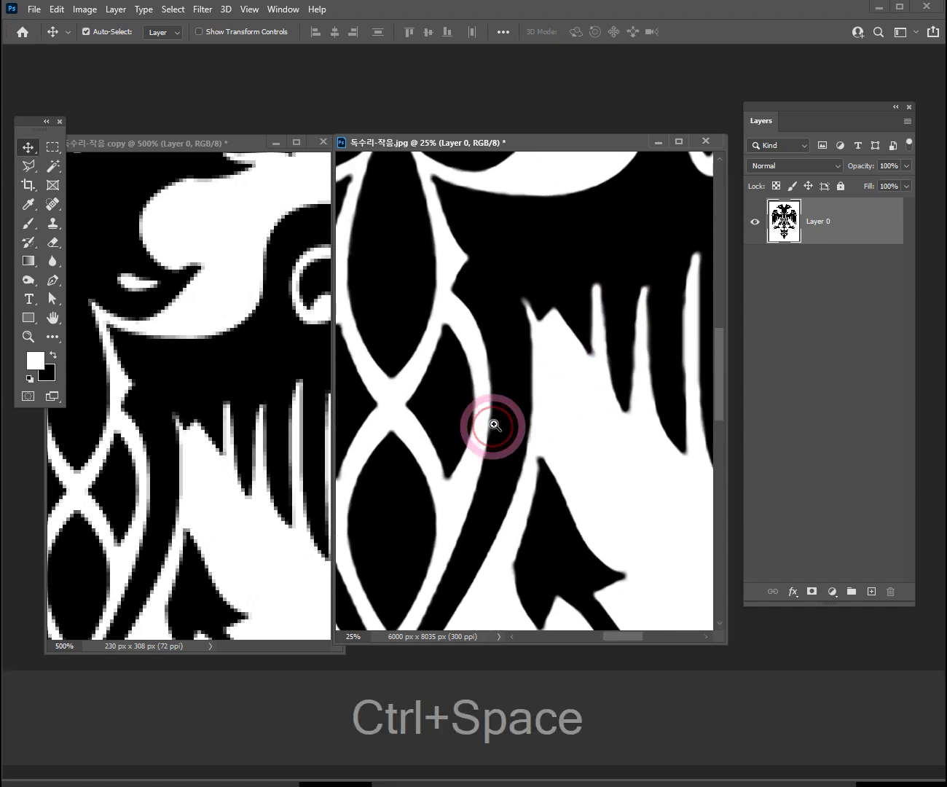
pyautogui.moveTo(490, 423); pyautogui.dragTo(496, 341)
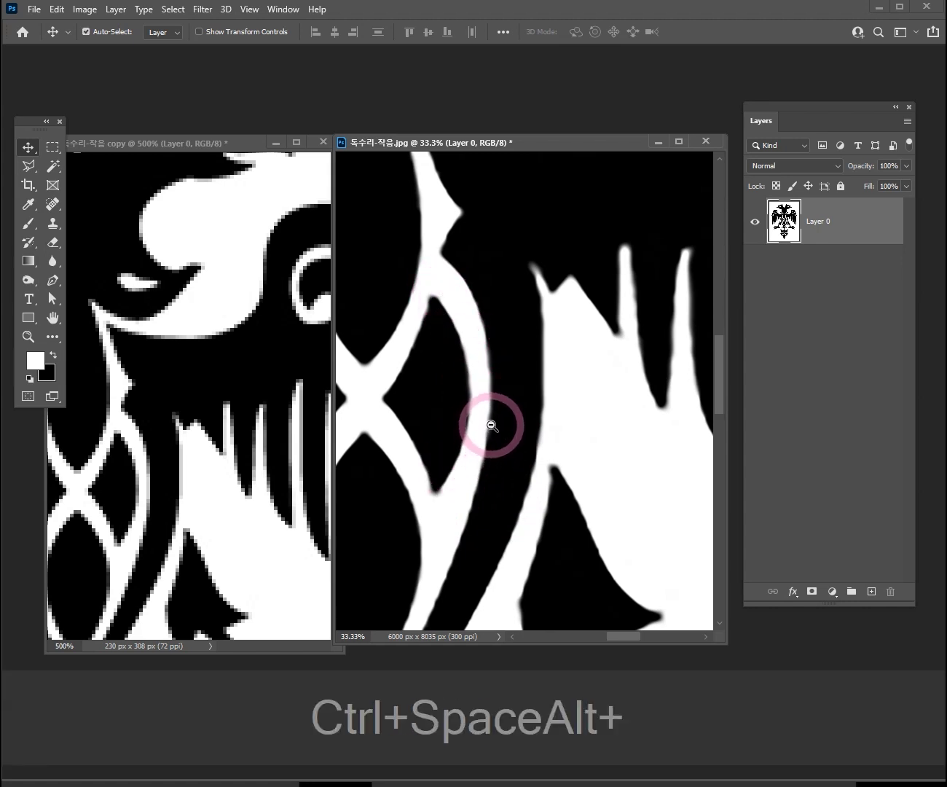
pyautogui.keyDown('ctrl'); pyautogui.keyDown('alt'); pyautogui.click(489, 424); pyautogui.keyUp('alt'); pyautogui.keyUp('ctrl')
pyautogui.keyDown('ctrl'); pyautogui.keyDown('alt'); pyautogui.click(492, 425); pyautogui.keyUp('alt'); pyautogui.keyUp('ctrl')
pyautogui.moveTo(490, 410); pyautogui.dragTo(560, 423)
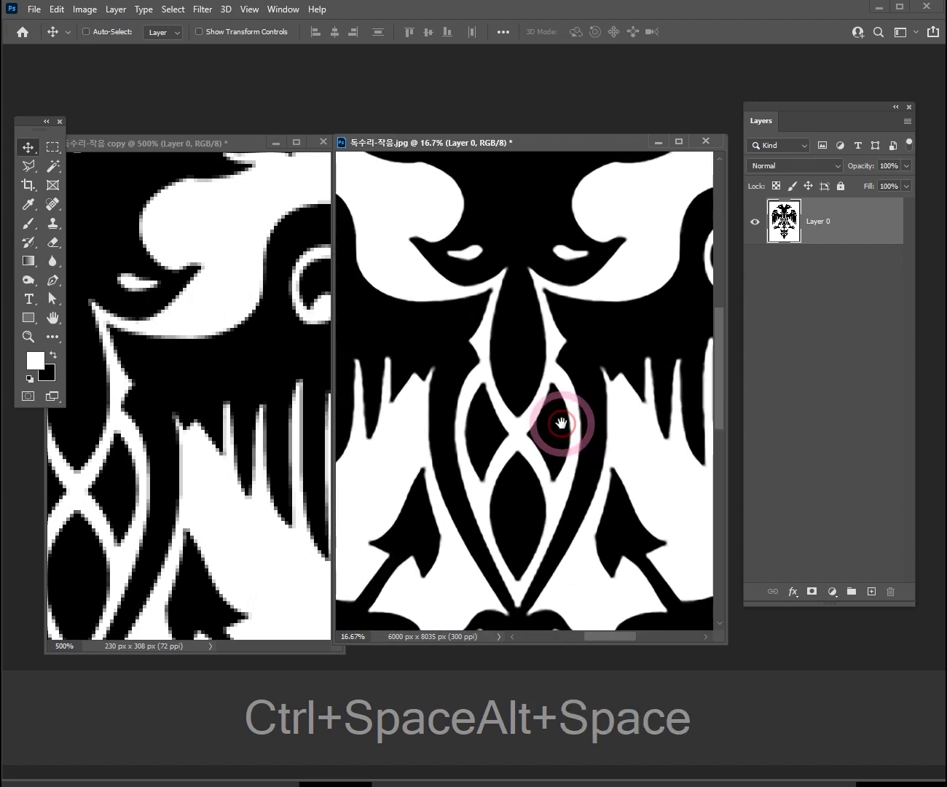
# Step: Apply a Gaussian Blur with a radius of 33.2 pixels to the enlarged eagle
pyautogui.click(203, 12)
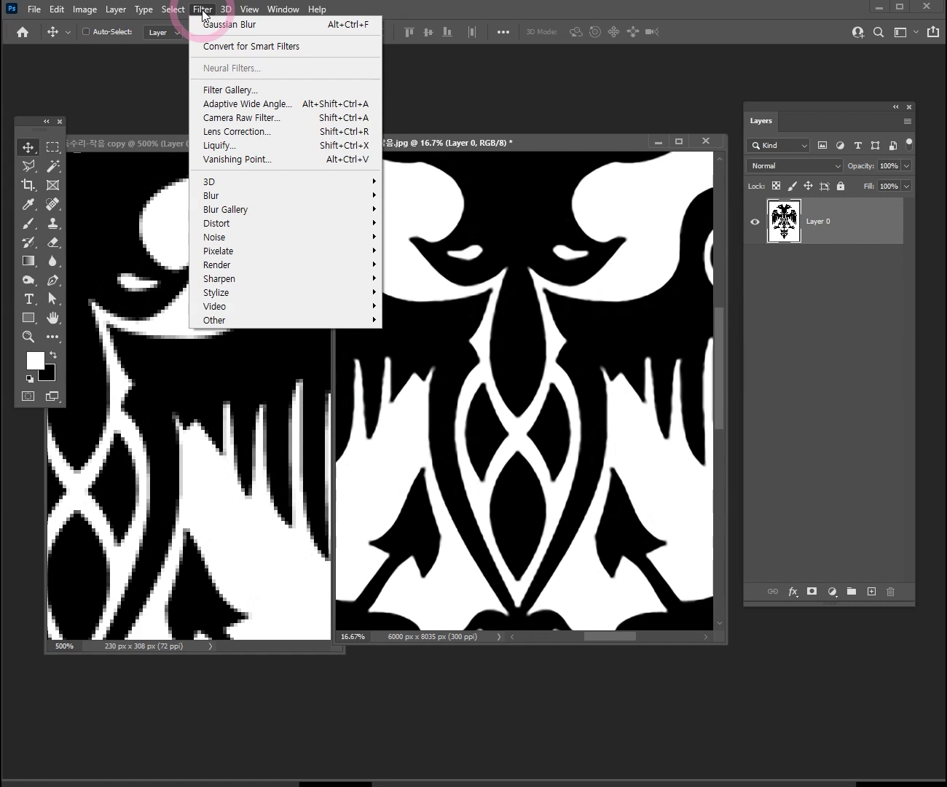
pyautogui.moveTo(257, 201)
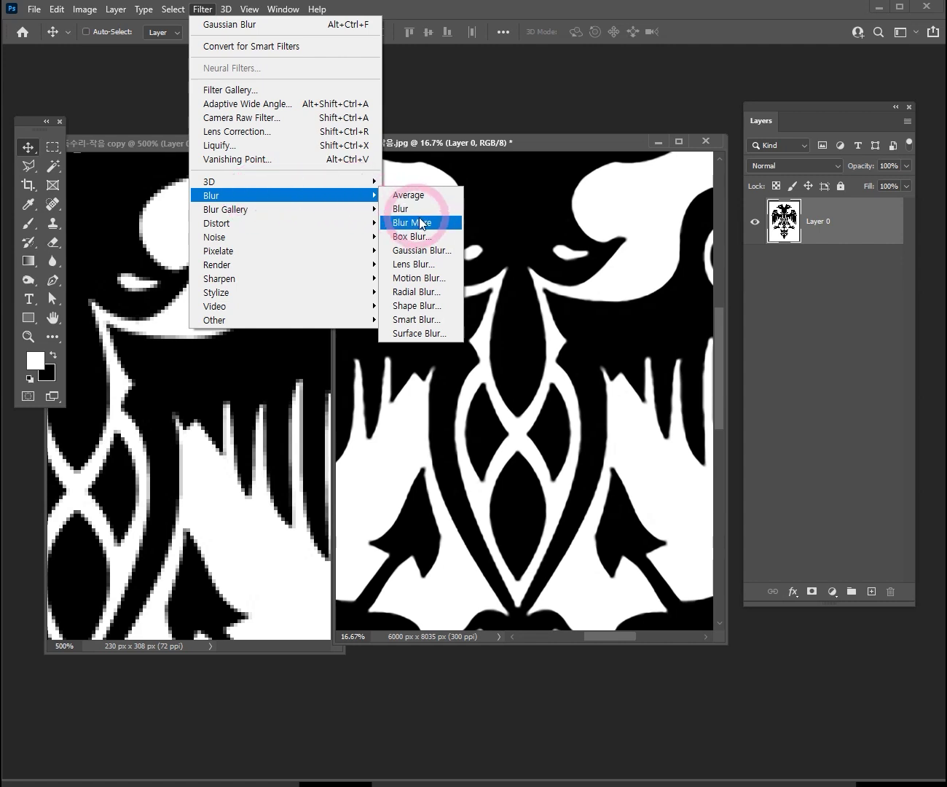
pyautogui.click(430, 256)
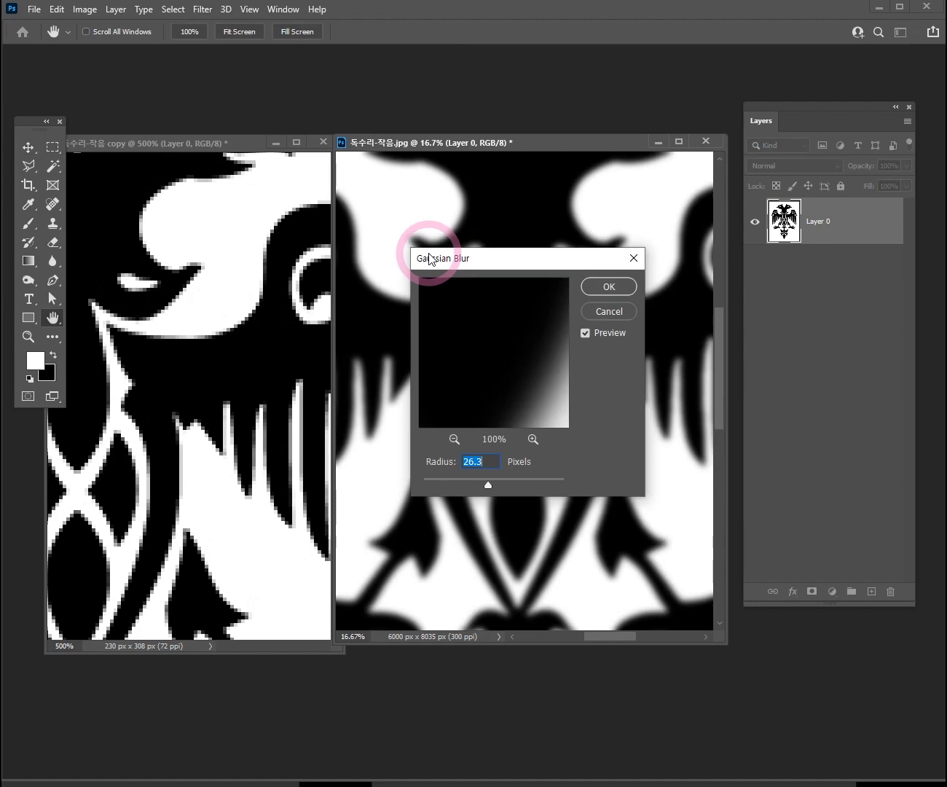
pyautogui.moveTo(517, 288); pyautogui.dragTo(373, 390)
pyautogui.moveTo(610, 357); pyautogui.dragTo(587, 359)
pyautogui.click(315, 589)
pyautogui.moveTo(322, 610)
pyautogui.mouseDown()
pyautogui.moveTo(361, 612)
pyautogui.moveTo(310, 611)
pyautogui.moveTo(324, 613)
pyautogui.mouseUp()
pyautogui.click(536, 416)
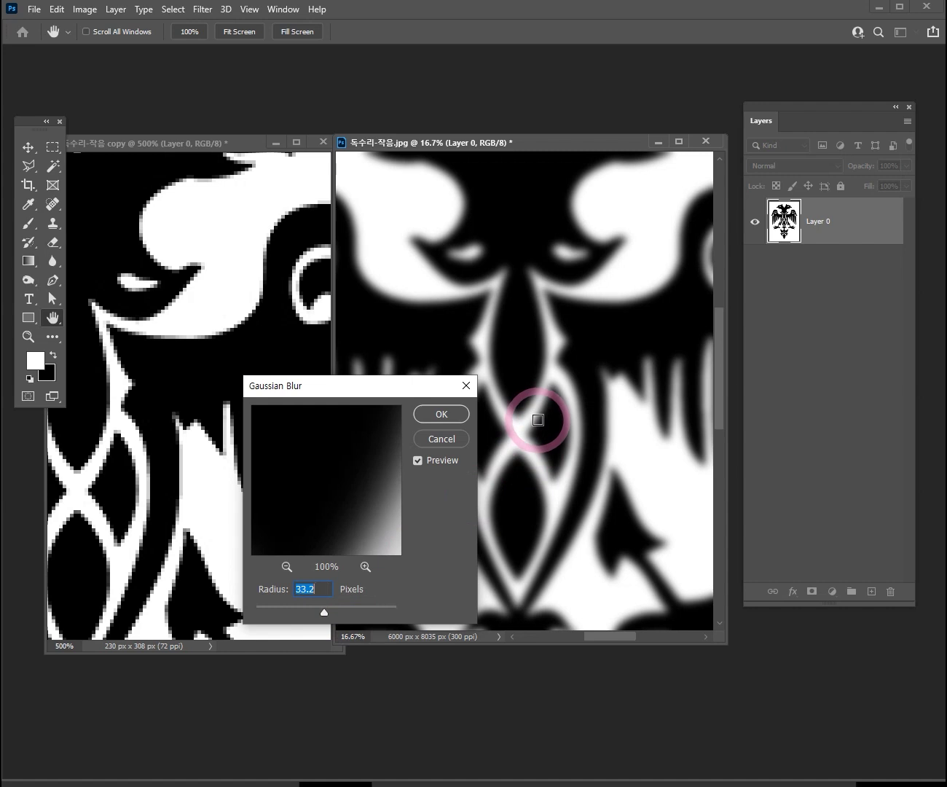
pyautogui.click(440, 413)
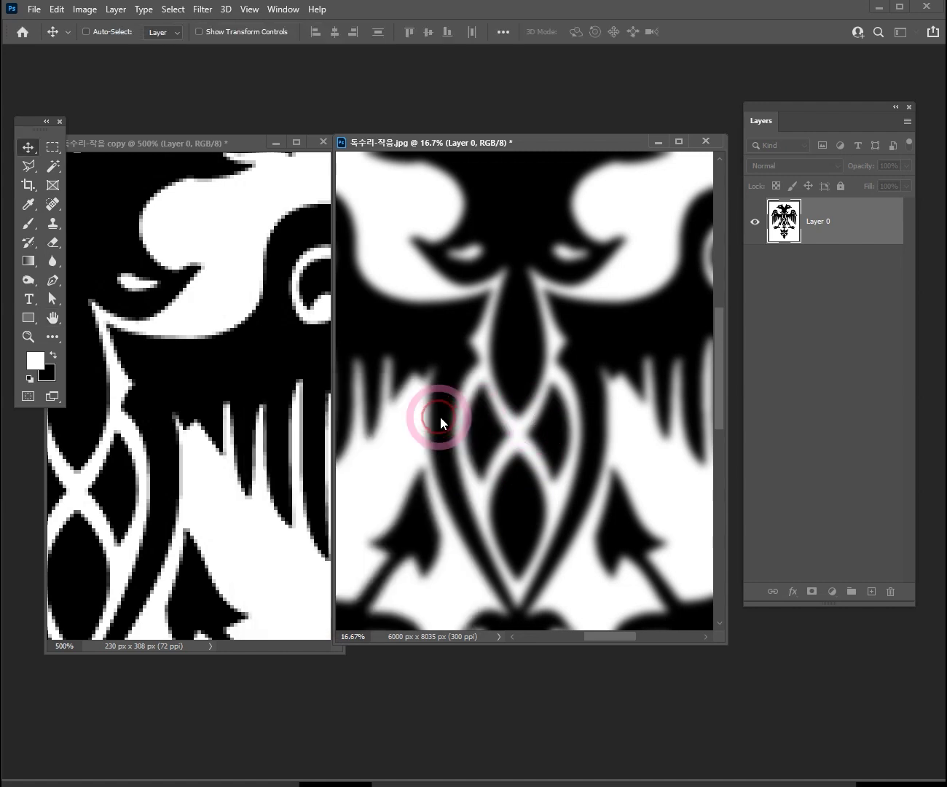
# Step: Check the blurred body pattern up close, open the Levels adjustment and move its dialog clear of the eagle's body
pyautogui.hotkey('ctrl', 'space')
pyautogui.keyDown('ctrl'); pyautogui.click(521, 439); pyautogui.keyUp('ctrl')
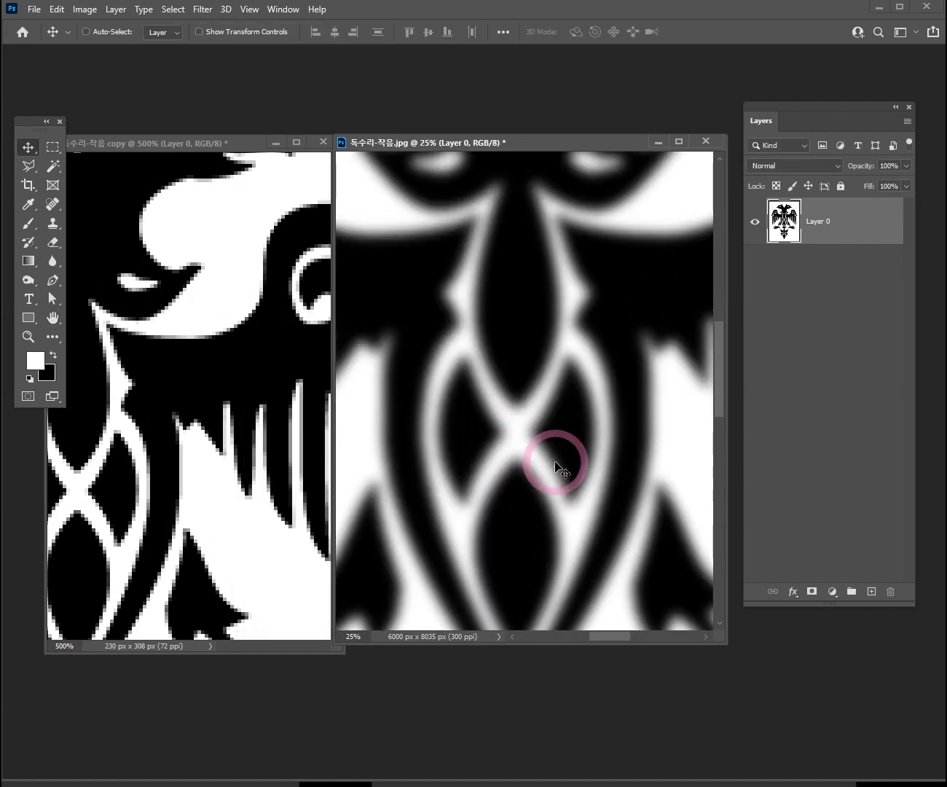
pyautogui.hotkey('ctrl', 'alt', 'space')
pyautogui.keyDown('ctrl'); pyautogui.keyDown('alt'); pyautogui.click(583, 426); pyautogui.keyUp('alt'); pyautogui.keyUp('ctrl')
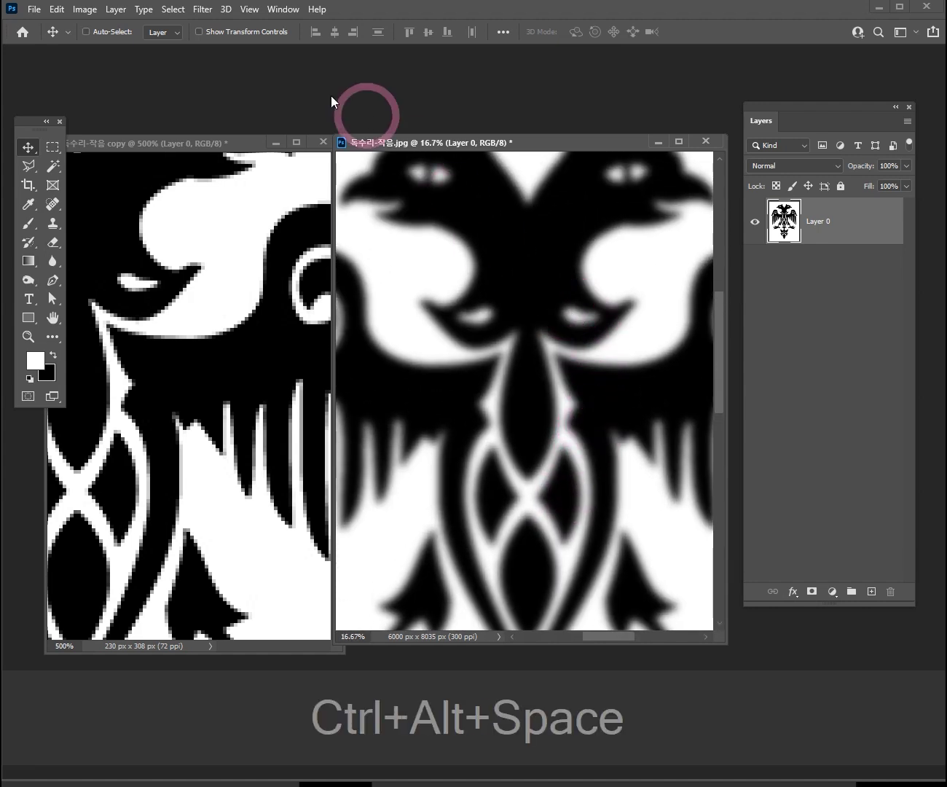
pyautogui.click(85, 10)
pyautogui.click(108, 46)
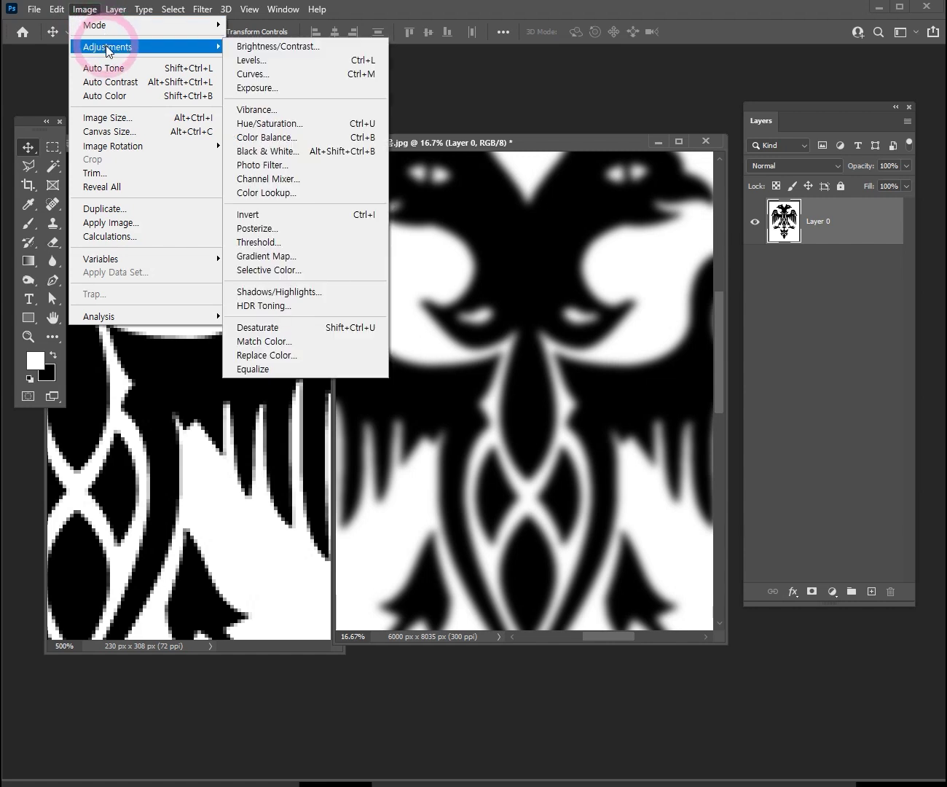
pyautogui.click(282, 66)
pyautogui.moveTo(590, 277); pyautogui.dragTo(241, 398)
# Step: Sharpen the blurred edges by setting the Levels shadow input to 112 and the highlight input to 128, and apply
pyautogui.moveTo(324, 562)
pyautogui.mouseDown()
pyautogui.moveTo(226, 566)
pyautogui.moveTo(323, 560)
pyautogui.mouseUp()
pyautogui.moveTo(143, 555)
pyautogui.mouseDown()
pyautogui.moveTo(287, 553)
pyautogui.moveTo(142, 559)
pyautogui.mouseUp()
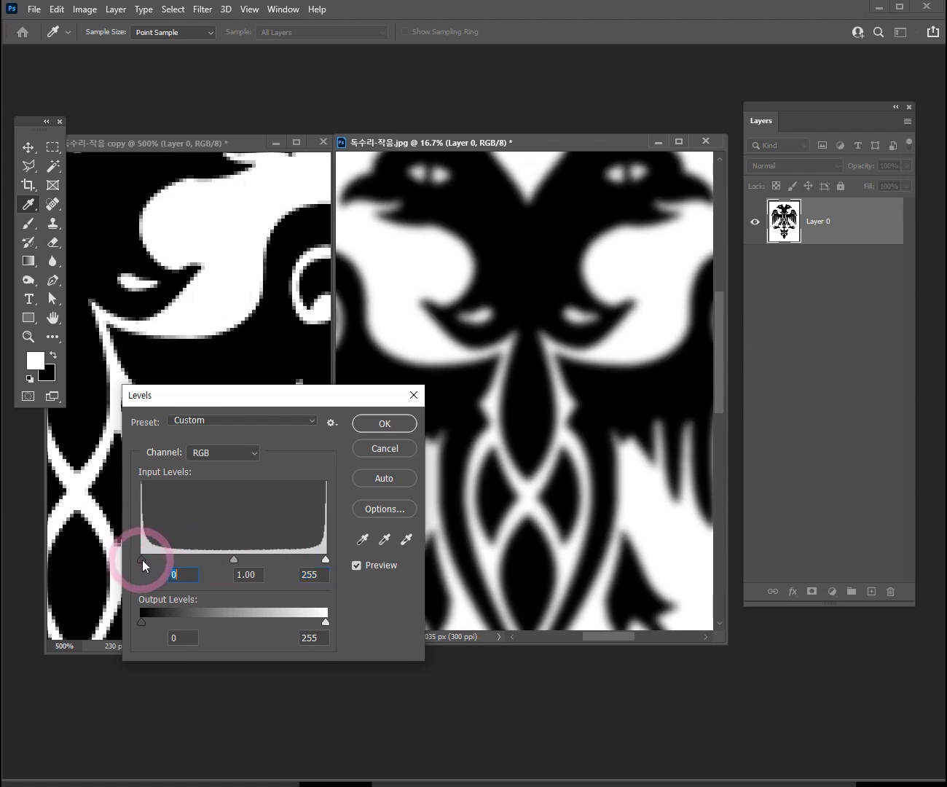
pyautogui.moveTo(319, 557); pyautogui.dragTo(270, 558)
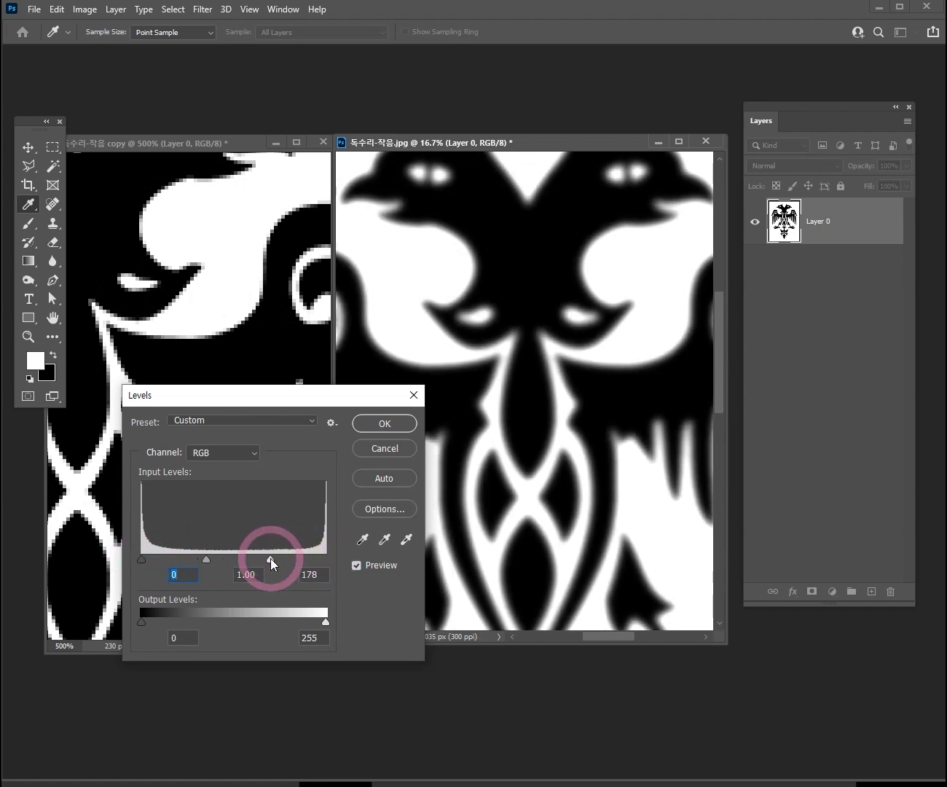
pyautogui.moveTo(142, 555); pyautogui.dragTo(184, 556)
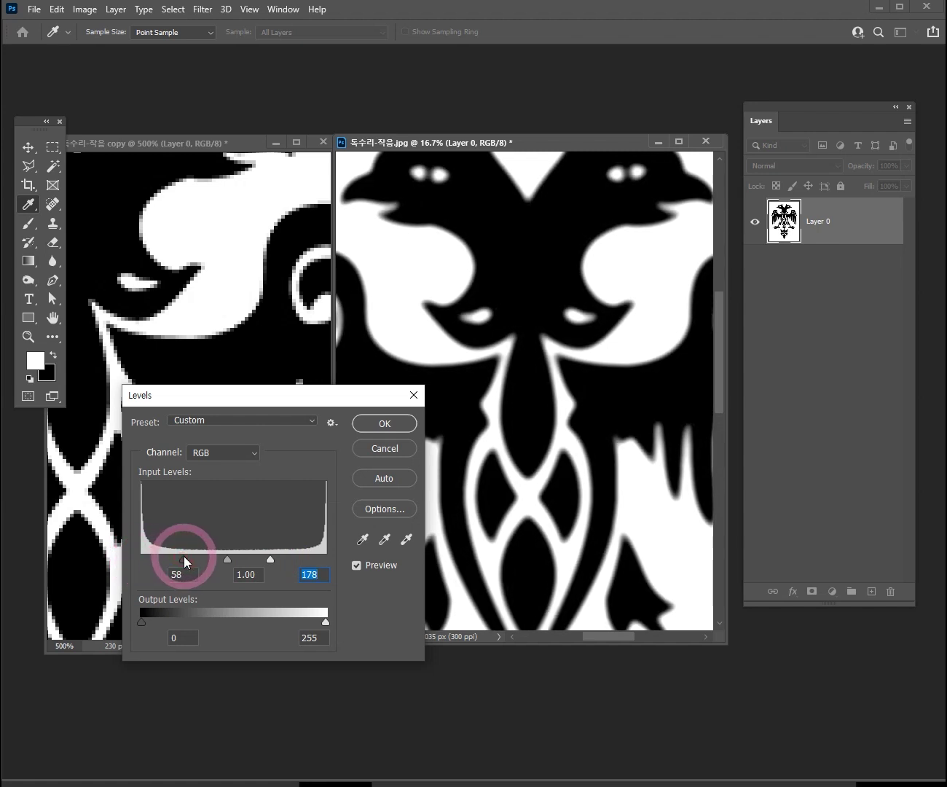
pyautogui.moveTo(270, 559); pyautogui.dragTo(222, 557)
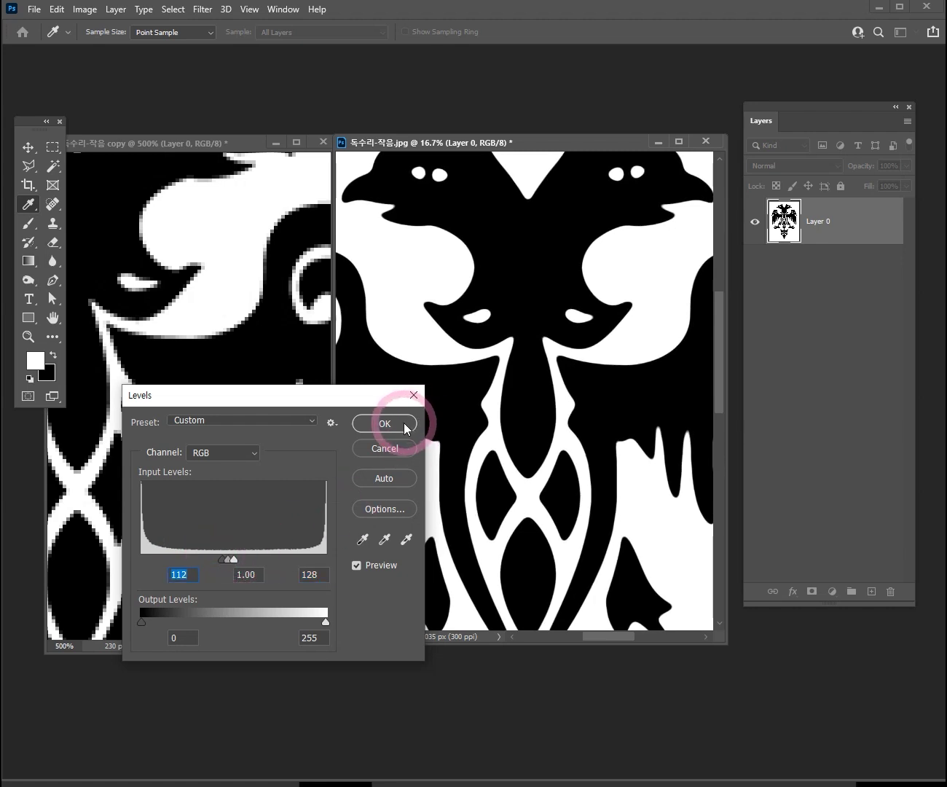
pyautogui.click(405, 424)
# Step: Examine the smoothed body pattern edges of the enlarged eagle at 33.3% magnification and return to 16.7%
pyautogui.keyDown('ctrl'); pyautogui.keyDown('space'); pyautogui.click(572, 512); pyautogui.keyUp('space'); pyautogui.keyUp('ctrl')
pyautogui.keyDown('ctrl'); pyautogui.keyDown('space'); pyautogui.click(634, 579); pyautogui.keyUp('space'); pyautogui.keyUp('ctrl')
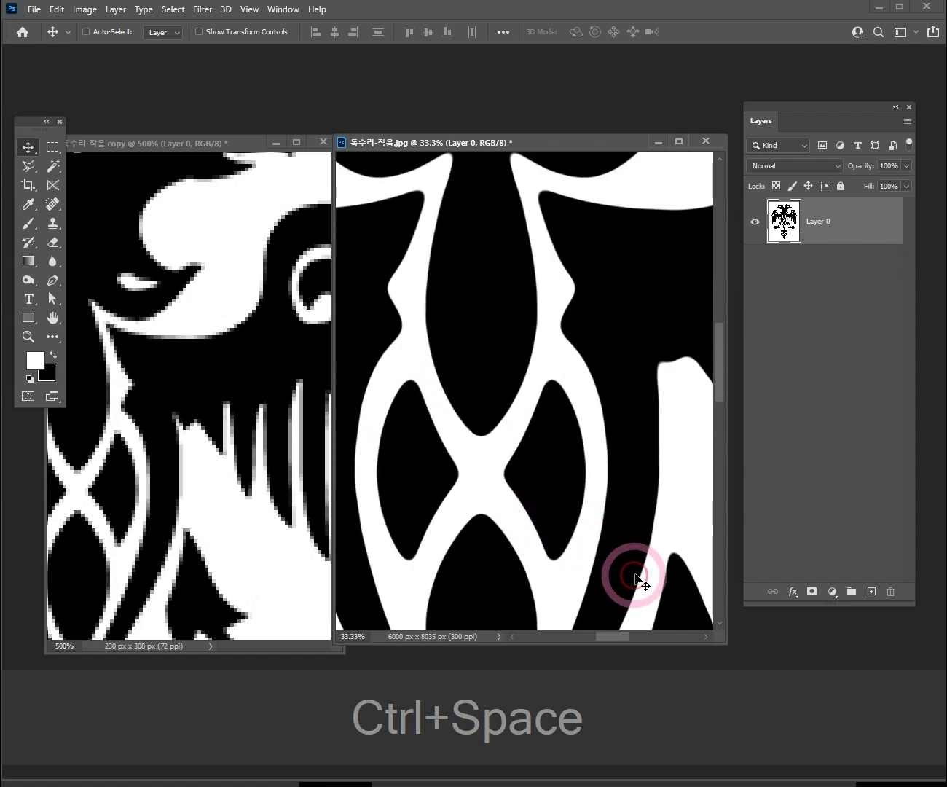
pyautogui.moveTo(633, 578); pyautogui.dragTo(626, 461)
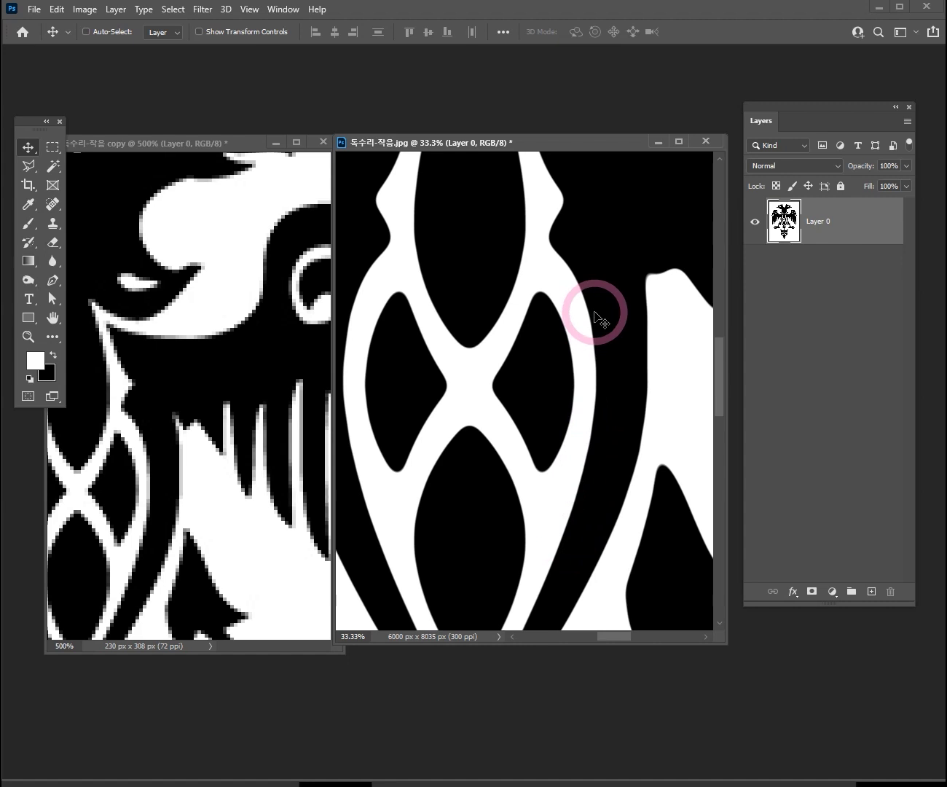
pyautogui.keyDown('ctrl'); pyautogui.keyDown('alt'); pyautogui.keyDown('space'); pyautogui.click(564, 400); pyautogui.keyUp('space'); pyautogui.keyUp('alt'); pyautogui.keyUp('ctrl')
pyautogui.keyDown('ctrl'); pyautogui.keyDown('alt'); pyautogui.keyDown('space'); pyautogui.click(564, 399); pyautogui.keyUp('space'); pyautogui.keyUp('alt'); pyautogui.keyUp('ctrl')
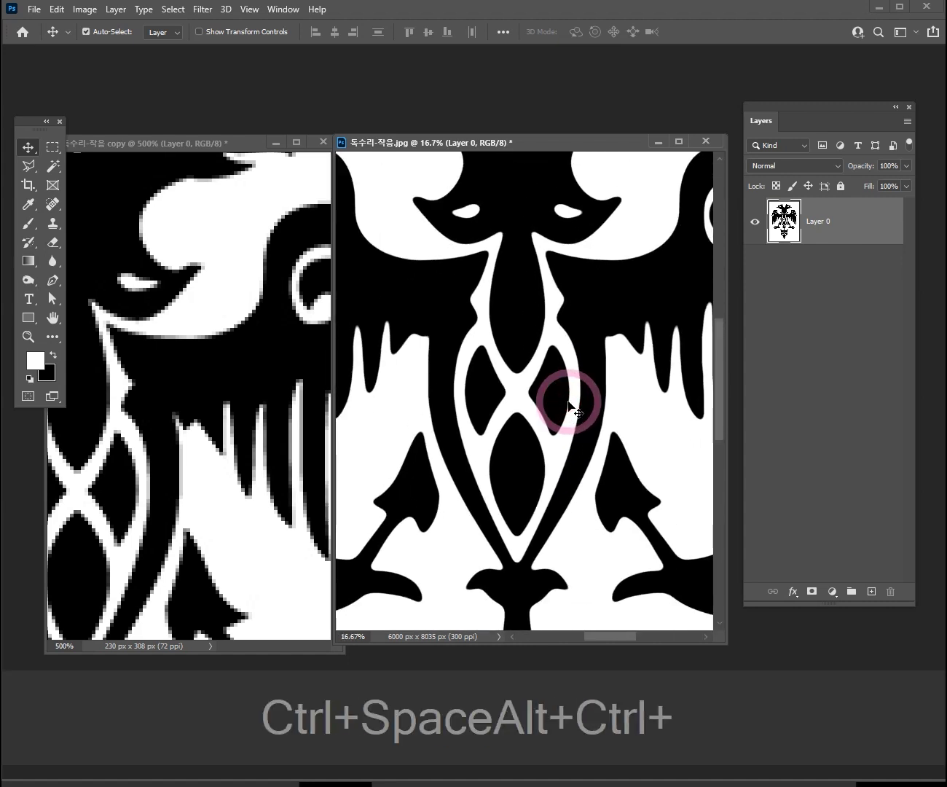
# Step: Undo the Levels adjustment and the Gaussian Blur, and magnify the body pattern to 33.3% to inspect its unprocessed edges
pyautogui.hotkey('ctrl', 'alt', 'z')
pyautogui.hotkey('ctrl', 'z')
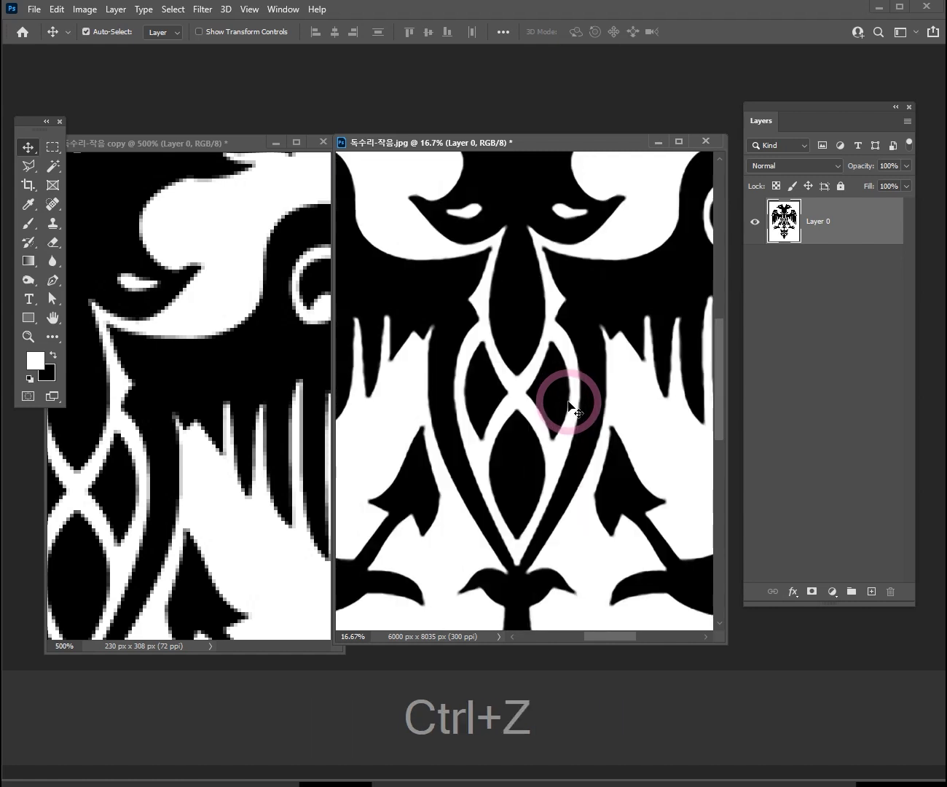
pyautogui.keyDown('ctrl'); pyautogui.keyDown('space'); pyautogui.click(570, 437); pyautogui.keyUp('space'); pyautogui.keyUp('ctrl')
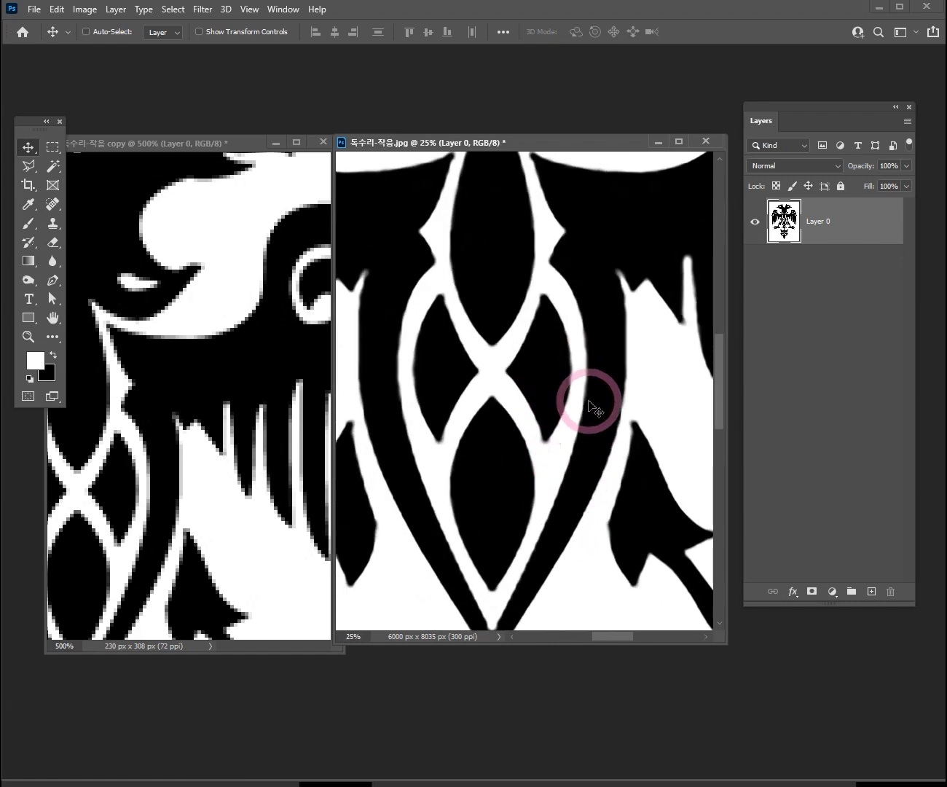
pyautogui.keyDown('ctrl'); pyautogui.keyDown('space'); pyautogui.click(586, 417); pyautogui.keyUp('space'); pyautogui.keyUp('ctrl')
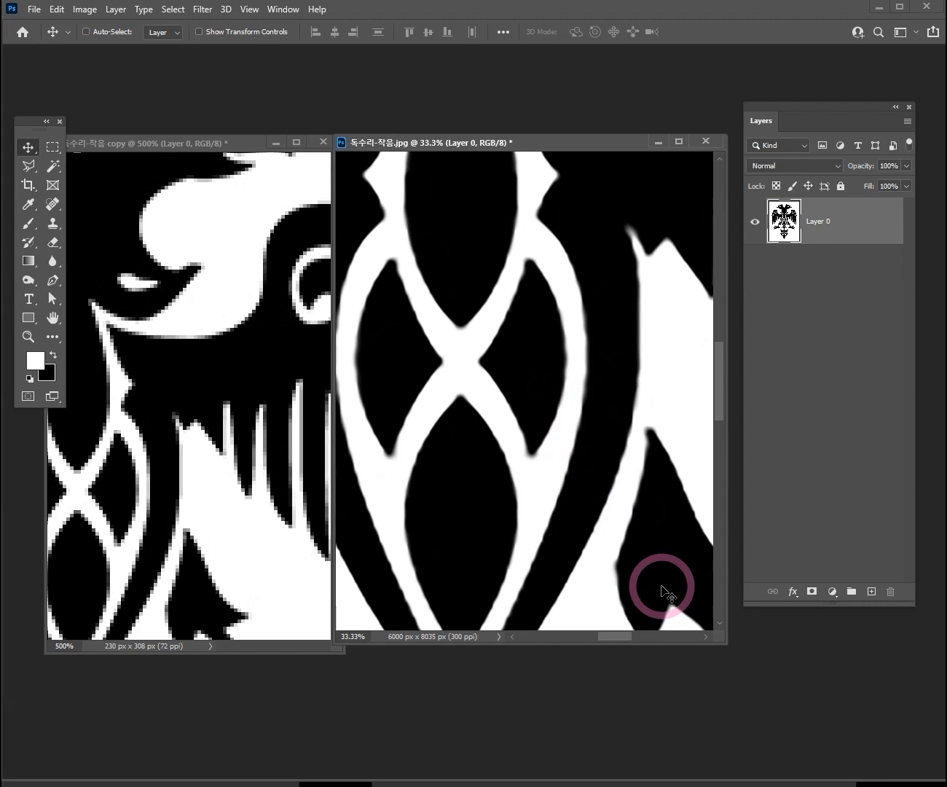
# Step: Redo the Gaussian Blur and the Levels adjustment on the enlarged eagle to compare the edges
pyautogui.press('ctrl')
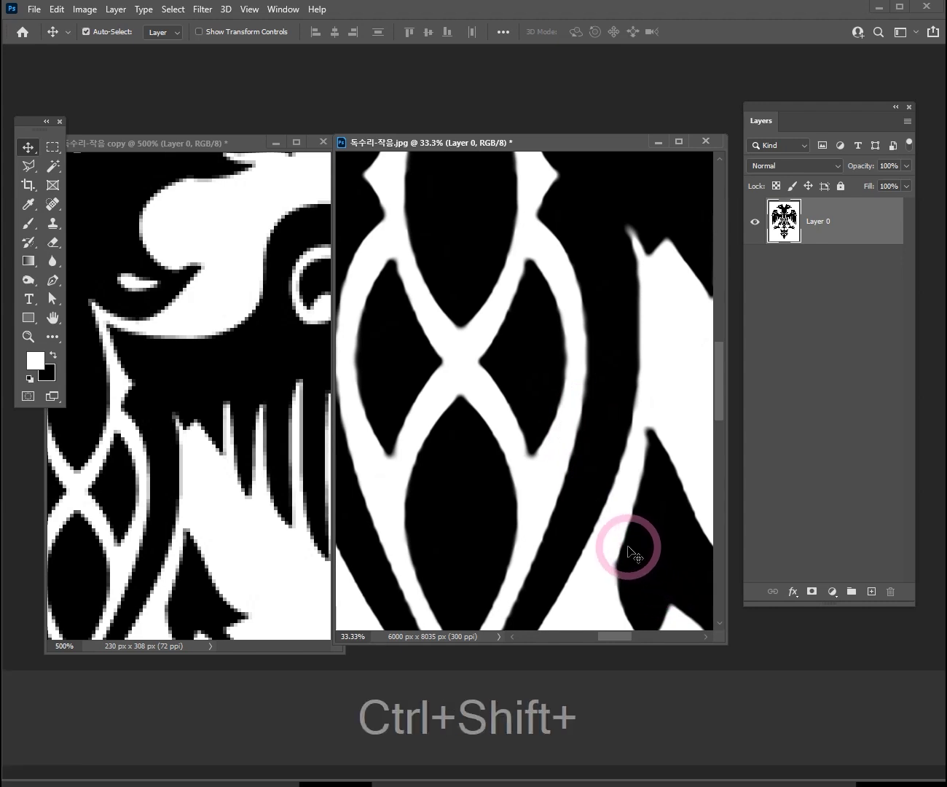
pyautogui.hotkey('ctrl', 'shift', 'z')
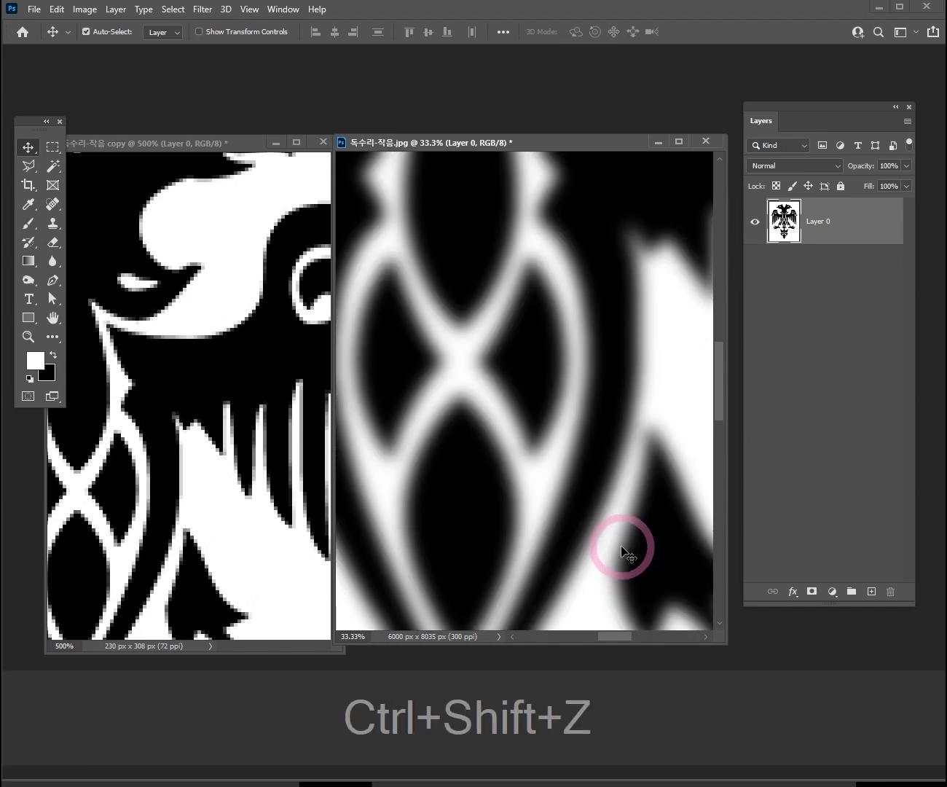
pyautogui.hotkey('ctrl', 'shift')
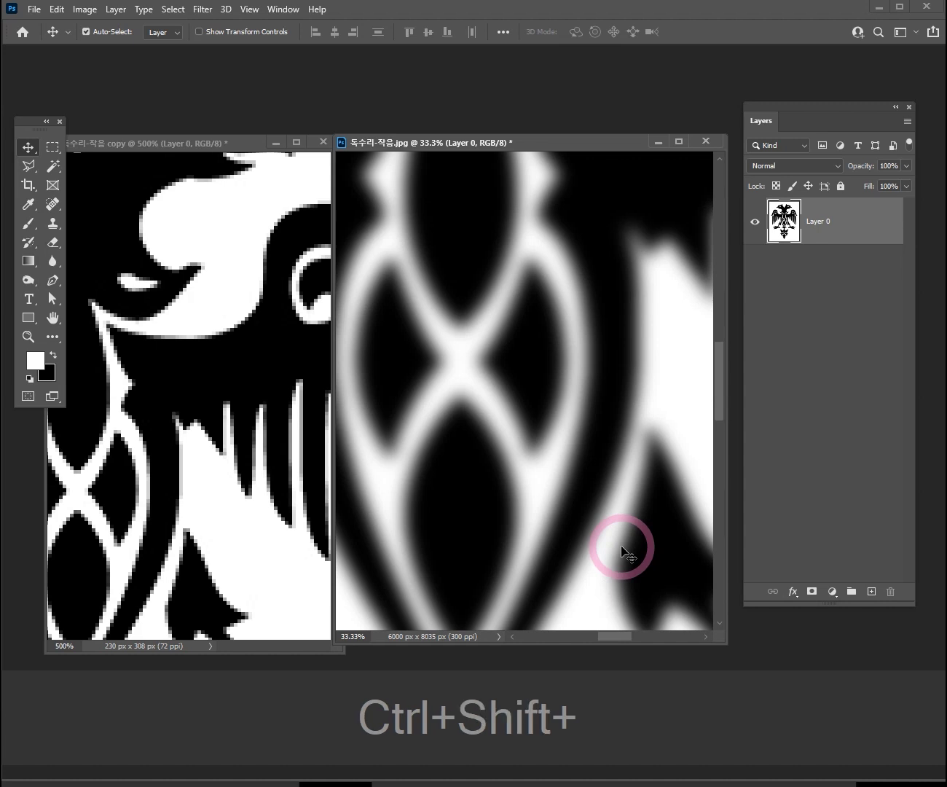
pyautogui.hotkey('ctrl', 'shift', 'z')
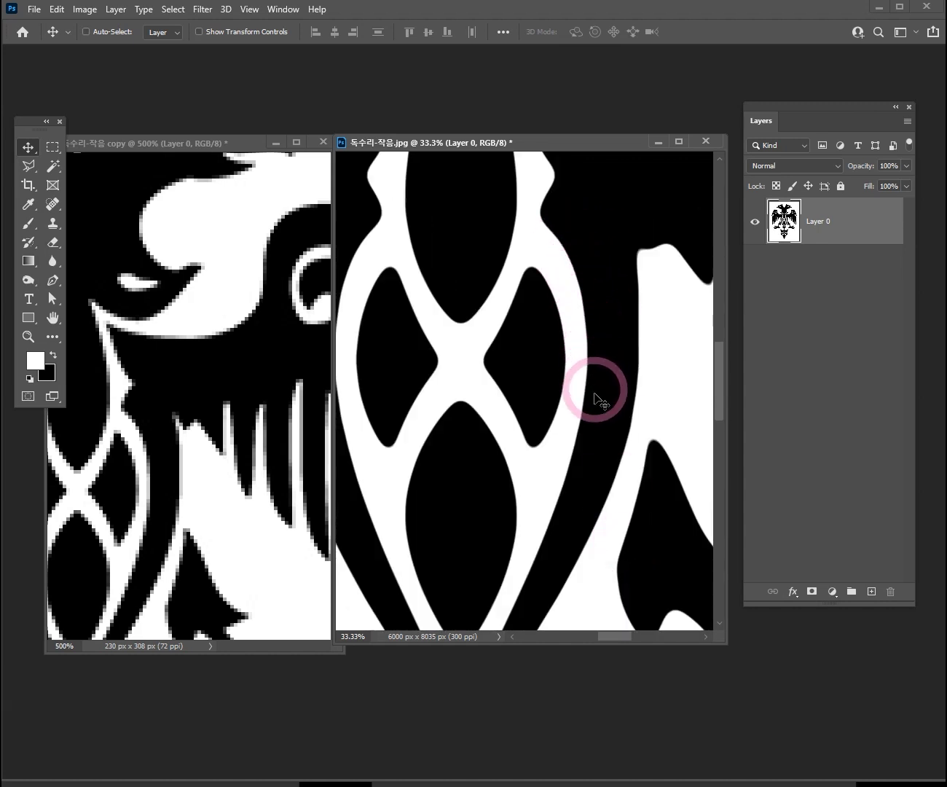
# Step: View the whole processed eagle at 8.33%, and examine its heads, body and wing at 12.5% magnification
pyautogui.hotkey('ctrl', 'alt', 'space')
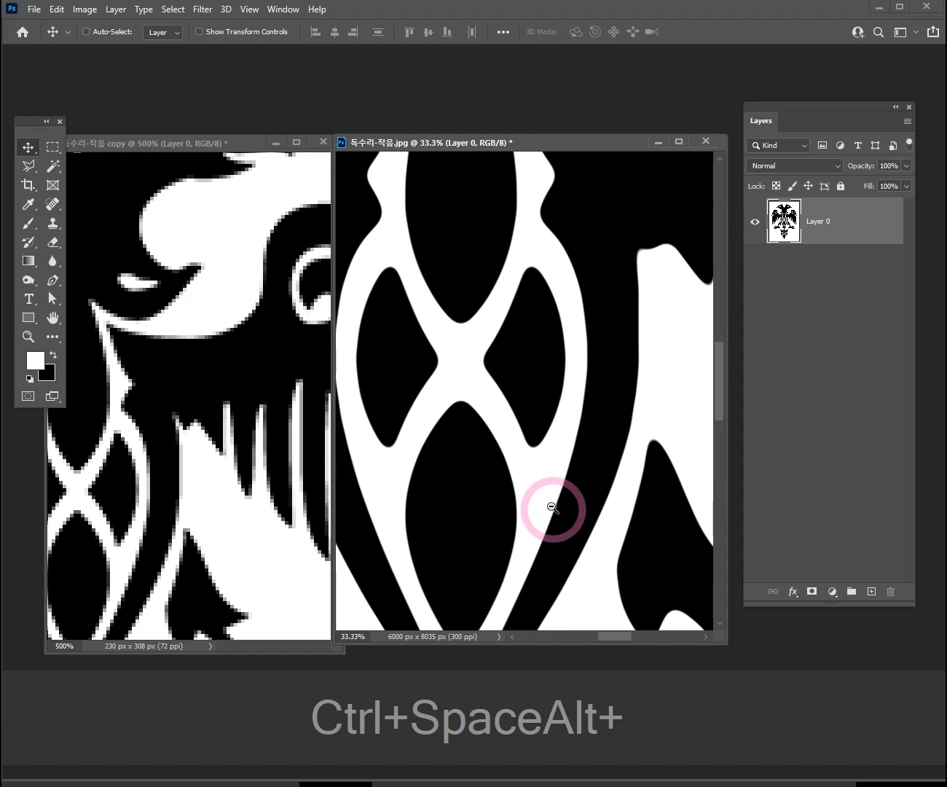
pyautogui.click(540, 441)
pyautogui.click(541, 441)
pyautogui.click(542, 442)
pyautogui.click(544, 441)
pyautogui.moveTo(590, 462); pyautogui.dragTo(602, 408)
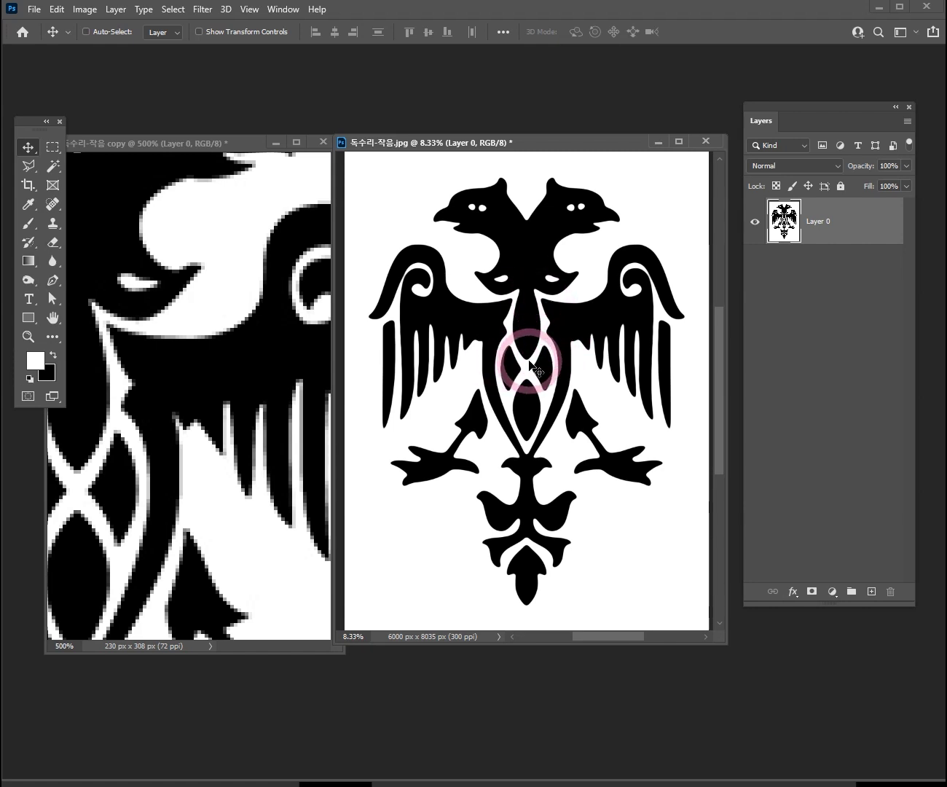
pyautogui.hotkey('ctrl', 'space')
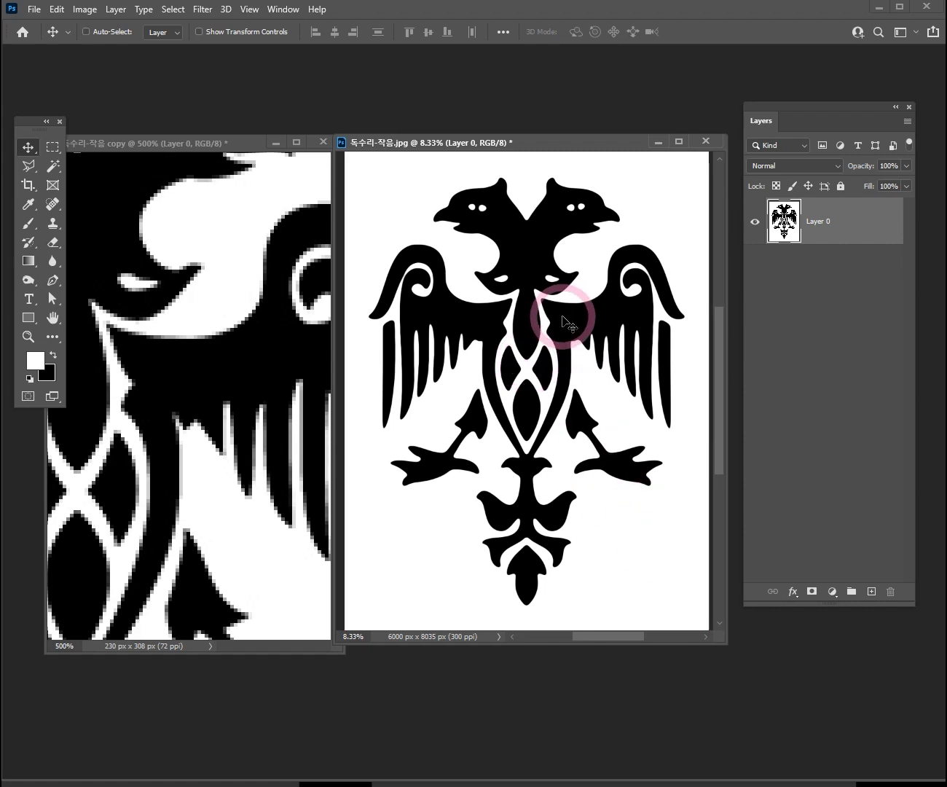
pyautogui.hotkey('ctrl', 'space')
pyautogui.click(522, 340)
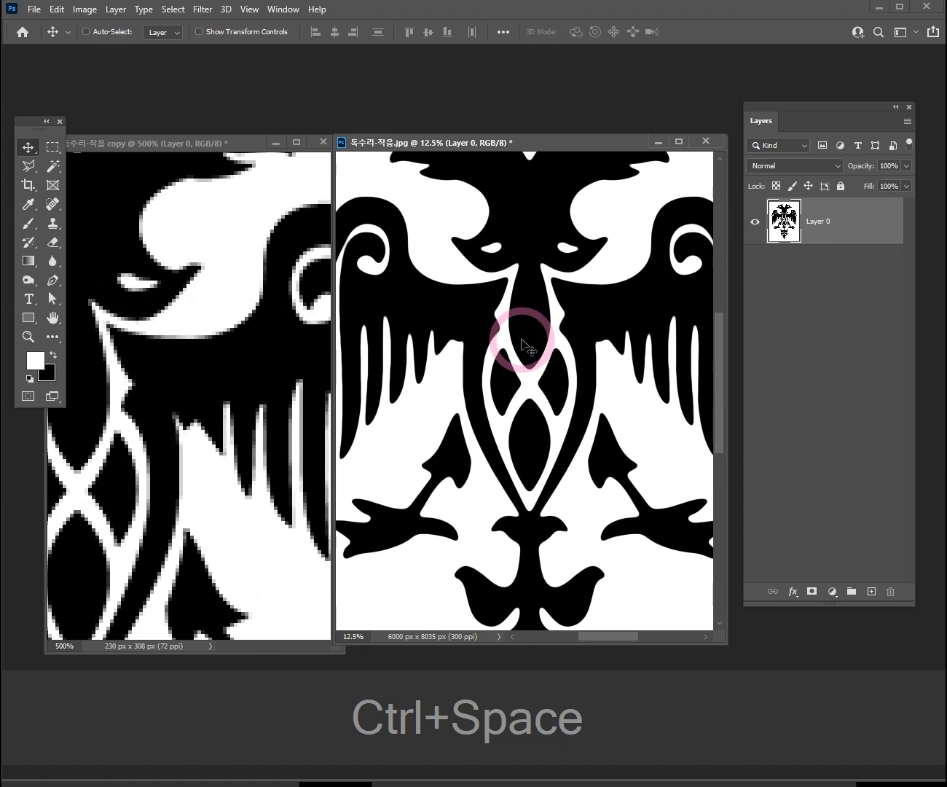
pyautogui.moveTo(556, 324); pyautogui.dragTo(493, 402)
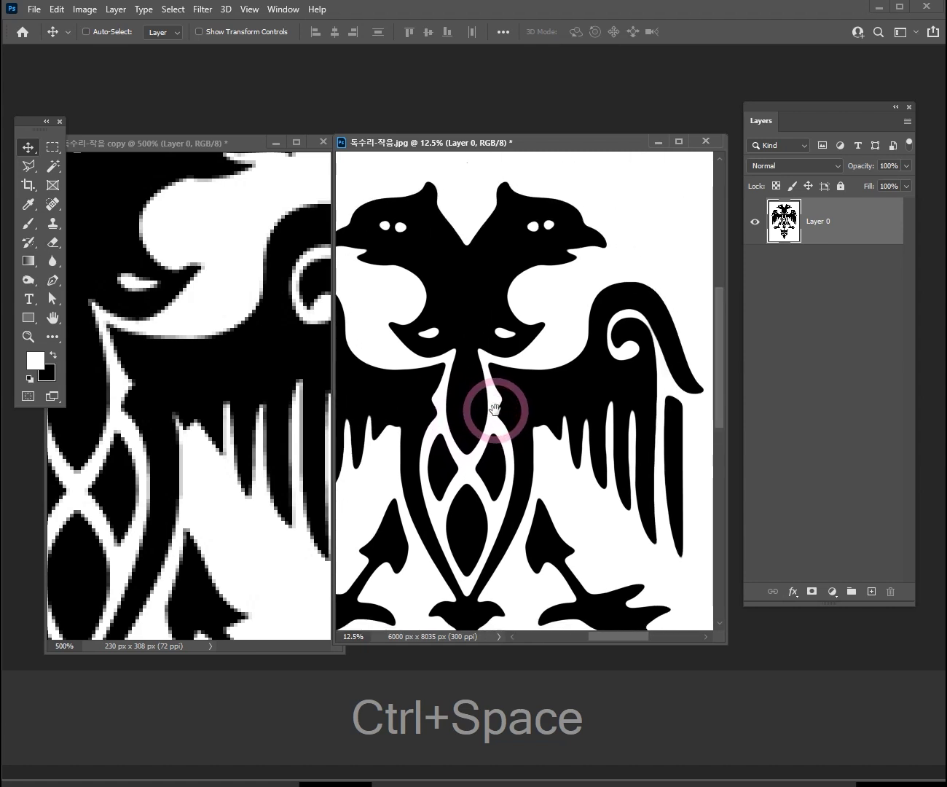
# Step: Compare the wing feather edges, viewing the enlarged eagle at 25% and the low-resolution copy at 600% magnification
pyautogui.hotkey('ctrl', 'space')
pyautogui.click(566, 433)
pyautogui.moveTo(612, 433); pyautogui.dragTo(533, 459)
pyautogui.hotkey('ctrl', 'space')
pyautogui.click(507, 432)
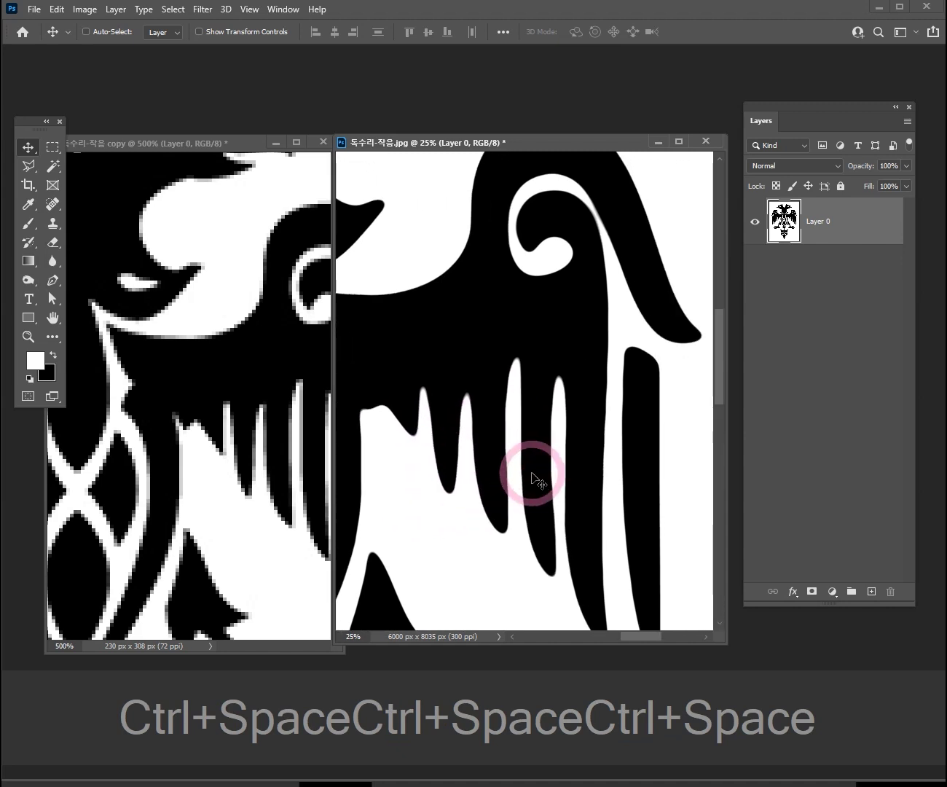
pyautogui.click(281, 465)
pyautogui.hotkey('ctrl', 'space')
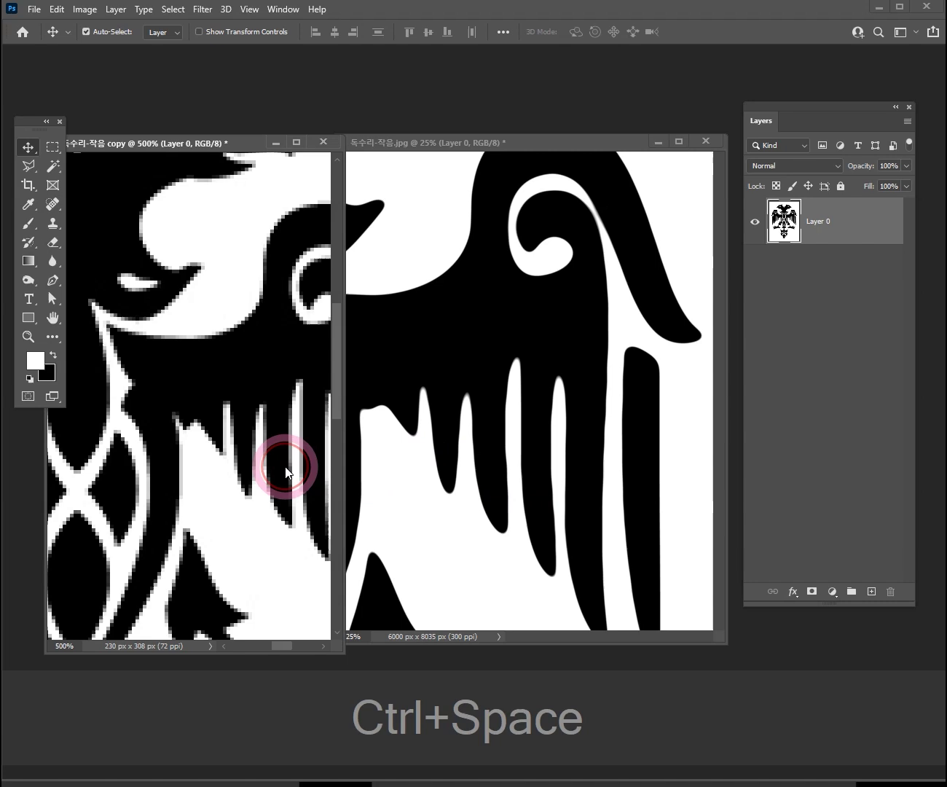
pyautogui.moveTo(281, 460); pyautogui.dragTo(261, 438)
pyautogui.hotkey('ctrl', 'space')
pyautogui.click(289, 455)
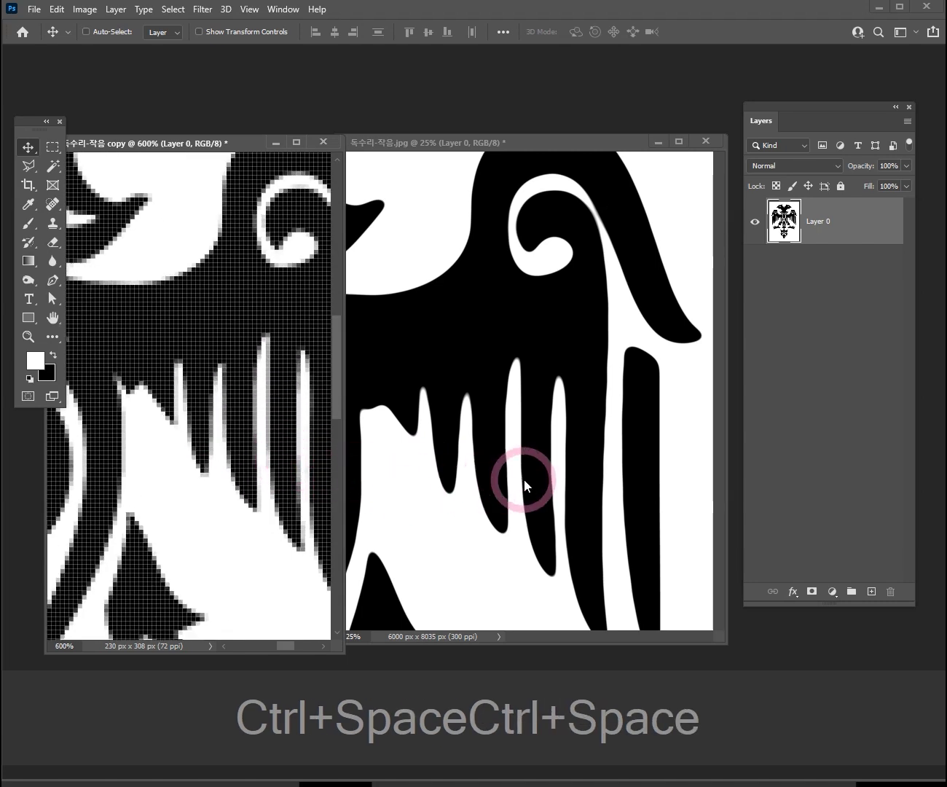
# Step: Examine the enlarged eagle's feather edges at 33.3% magnification and return to the whole figure at 8.33%
pyautogui.click(549, 479)
pyautogui.hotkey('ctrl', 'space')
pyautogui.click(551, 480)
pyautogui.moveTo(595, 511); pyautogui.dragTo(585, 482)
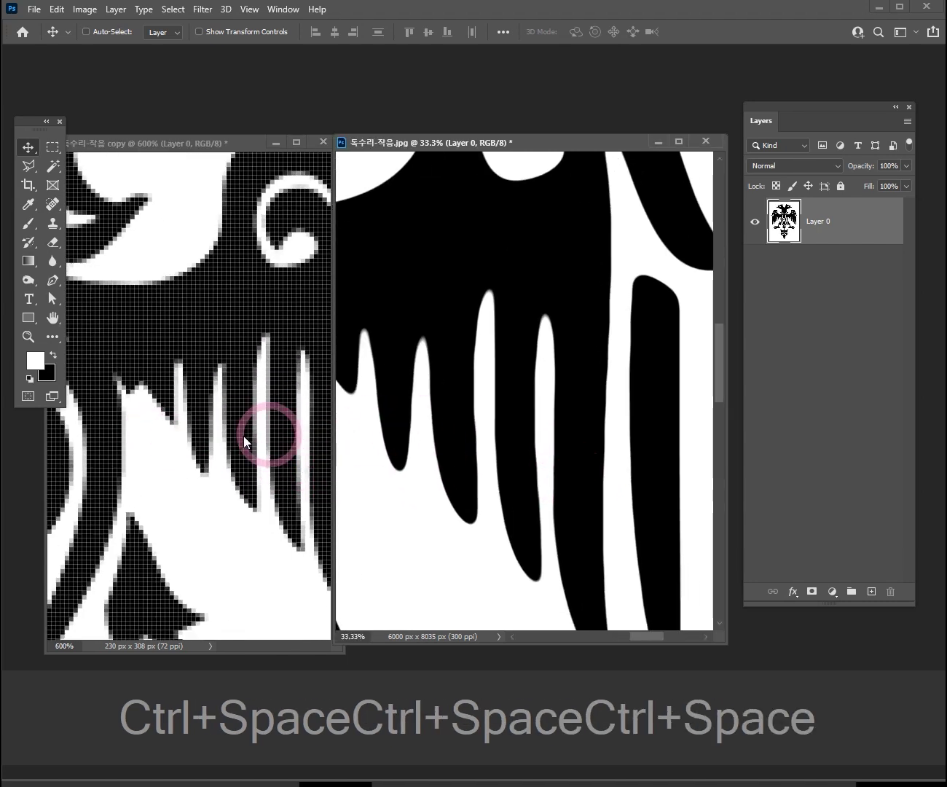
pyautogui.hotkey('ctrl', 'alt', 'space')
pyautogui.click(461, 363)
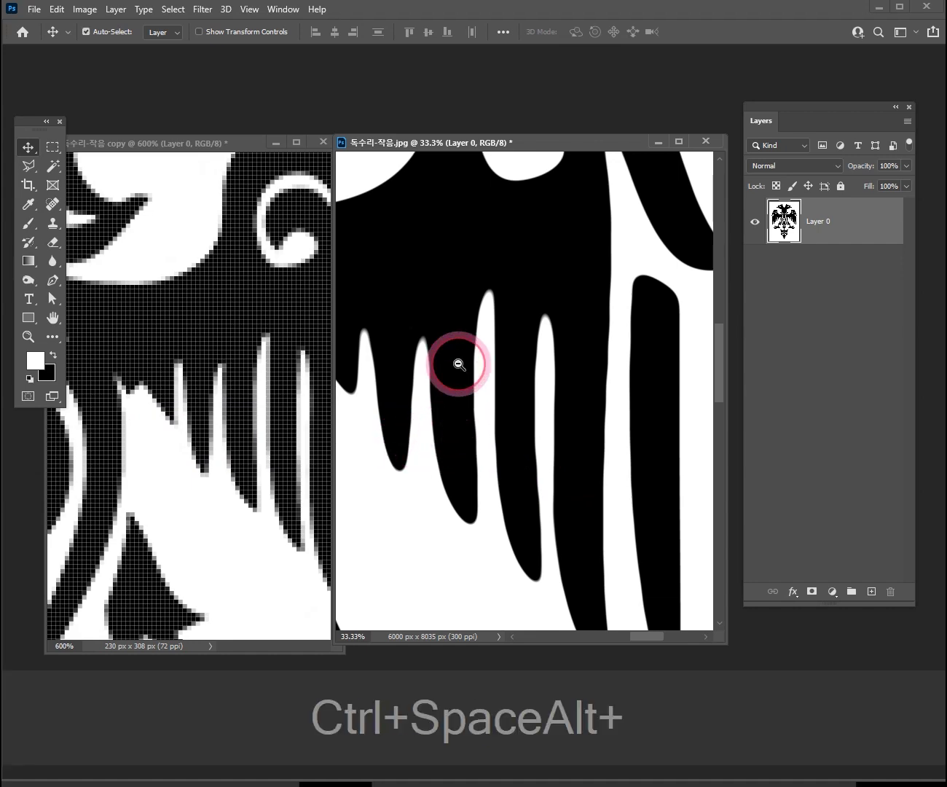
pyautogui.click(458, 363)
pyautogui.click(458, 363)
pyautogui.press('space')
pyautogui.moveTo(469, 370); pyautogui.dragTo(571, 370)
pyautogui.hotkey('ctrl', 'alt', 'space')
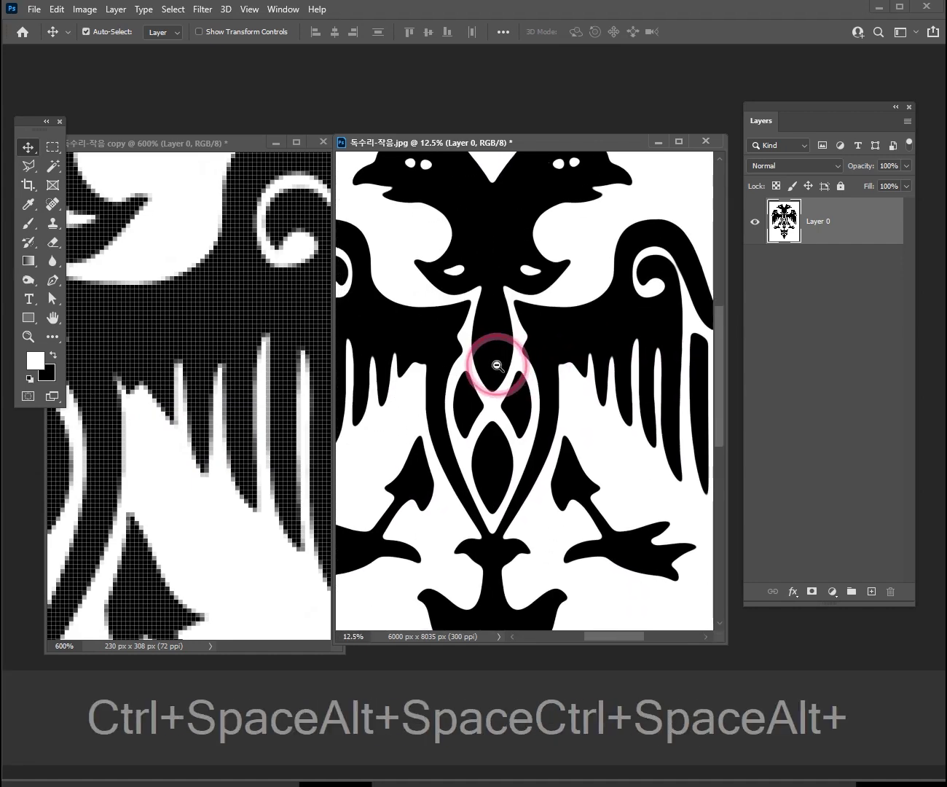
pyautogui.click(495, 368)
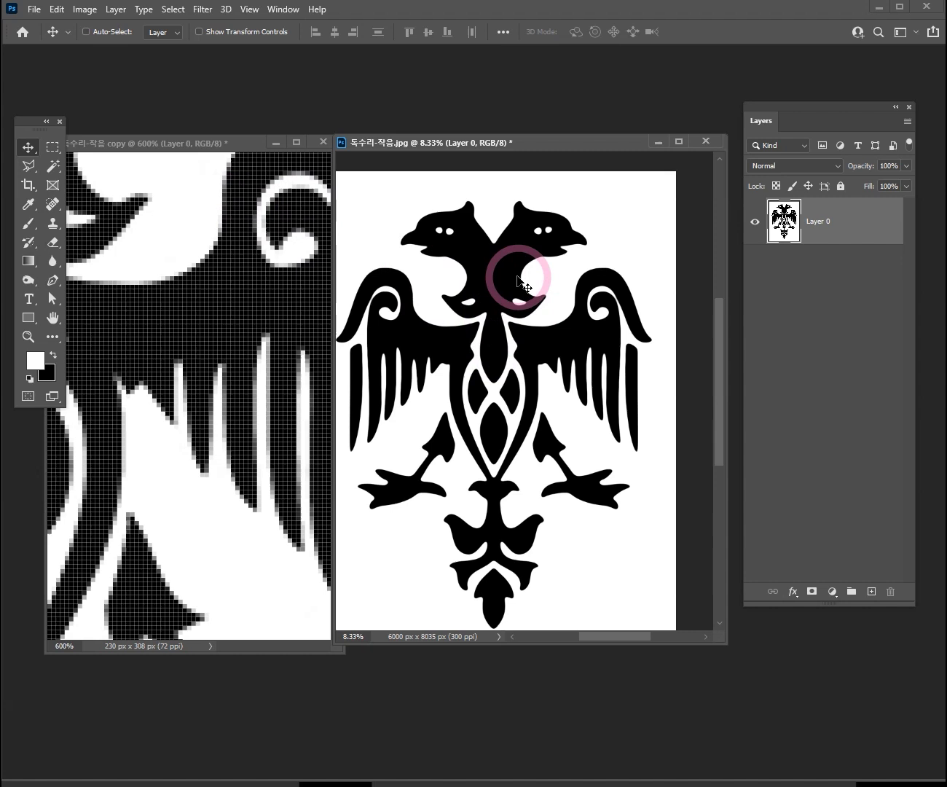
# Step: Close the low-resolution copy without saving it and dock the enlarged eagle document as a tab
pyautogui.moveTo(516, 148); pyautogui.dragTo(495, 140)
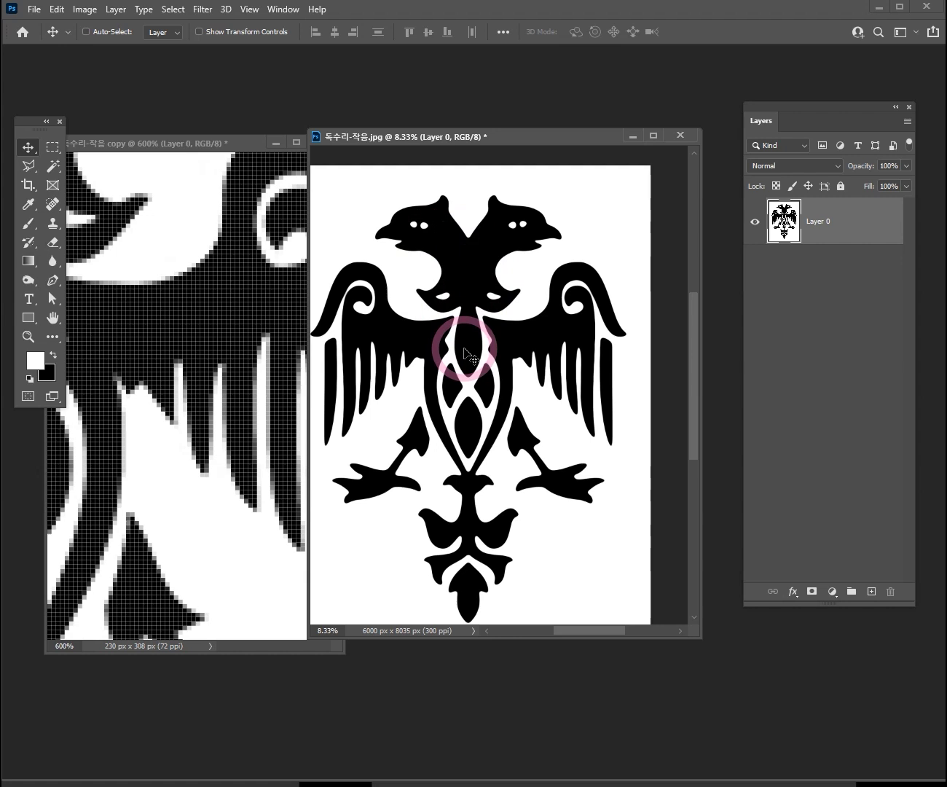
pyautogui.click(255, 277)
pyautogui.moveTo(219, 149); pyautogui.dragTo(295, 96)
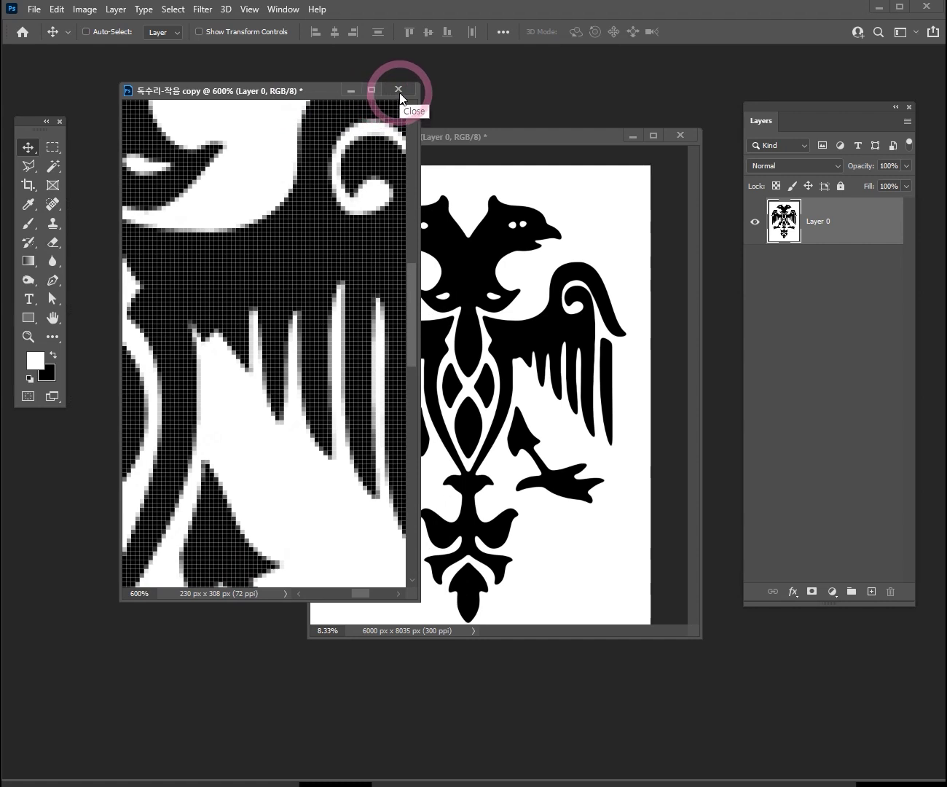
pyautogui.click(399, 91)
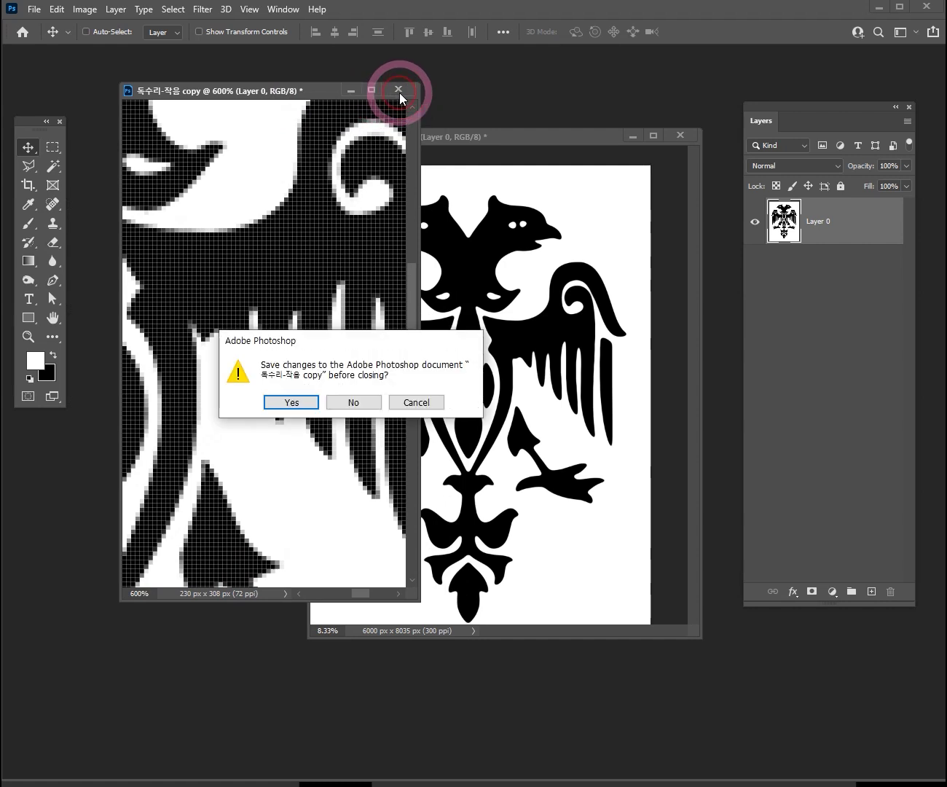
pyautogui.click(373, 402)
pyautogui.moveTo(532, 135); pyautogui.dragTo(420, 60)
# Step: Magnify the edge of the central body shape below the eagle's heads to 200% to inspect its smoothness
pyautogui.hotkey('ctrl', 'space')
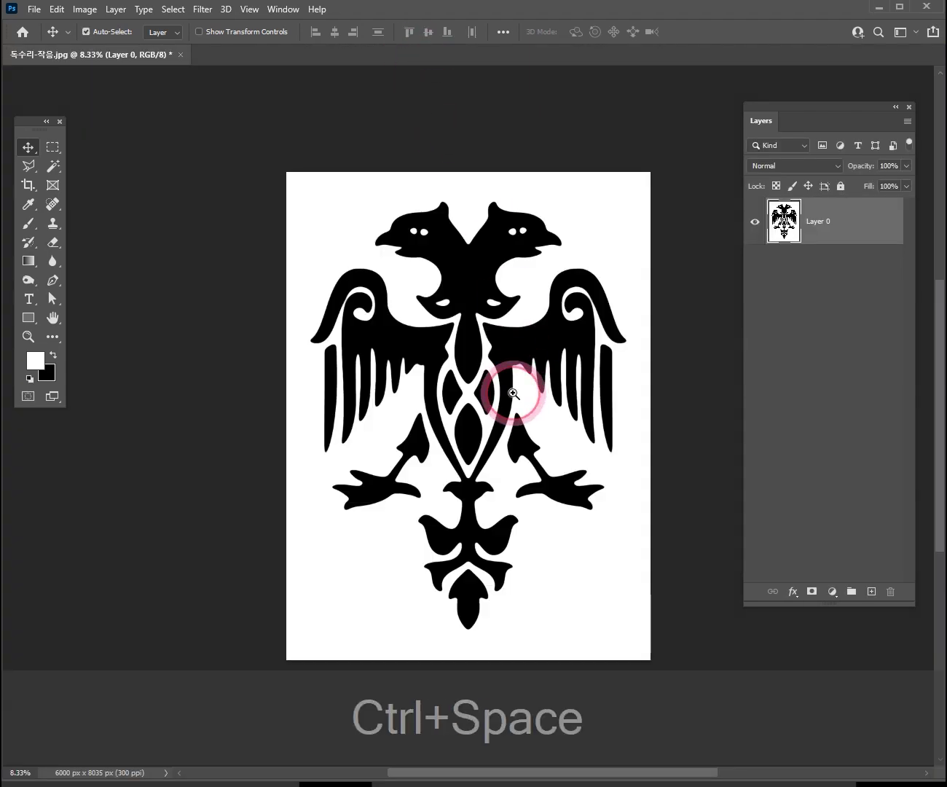
pyautogui.keyDown('ctrl'); pyautogui.click(513, 394); pyautogui.keyUp('ctrl')
pyautogui.keyDown('ctrl'); pyautogui.click(439, 299); pyautogui.keyUp('ctrl')
pyautogui.keyDown('ctrl'); pyautogui.click(486, 402); pyautogui.keyUp('ctrl')
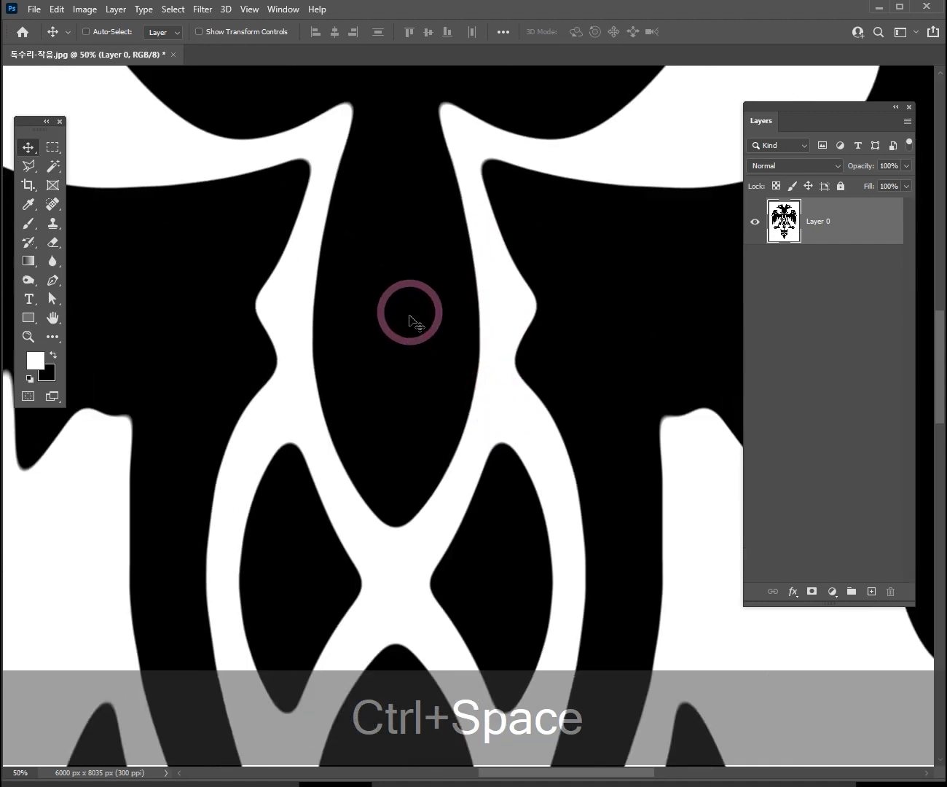
pyautogui.hotkey('ctrl', 'space')
pyautogui.keyDown('ctrl'); pyautogui.click(418, 345); pyautogui.keyUp('ctrl')
pyautogui.keyDown('ctrl'); pyautogui.click(430, 344); pyautogui.keyUp('ctrl')
pyautogui.keyDown('ctrl'); pyautogui.click(510, 341); pyautogui.keyUp('ctrl')
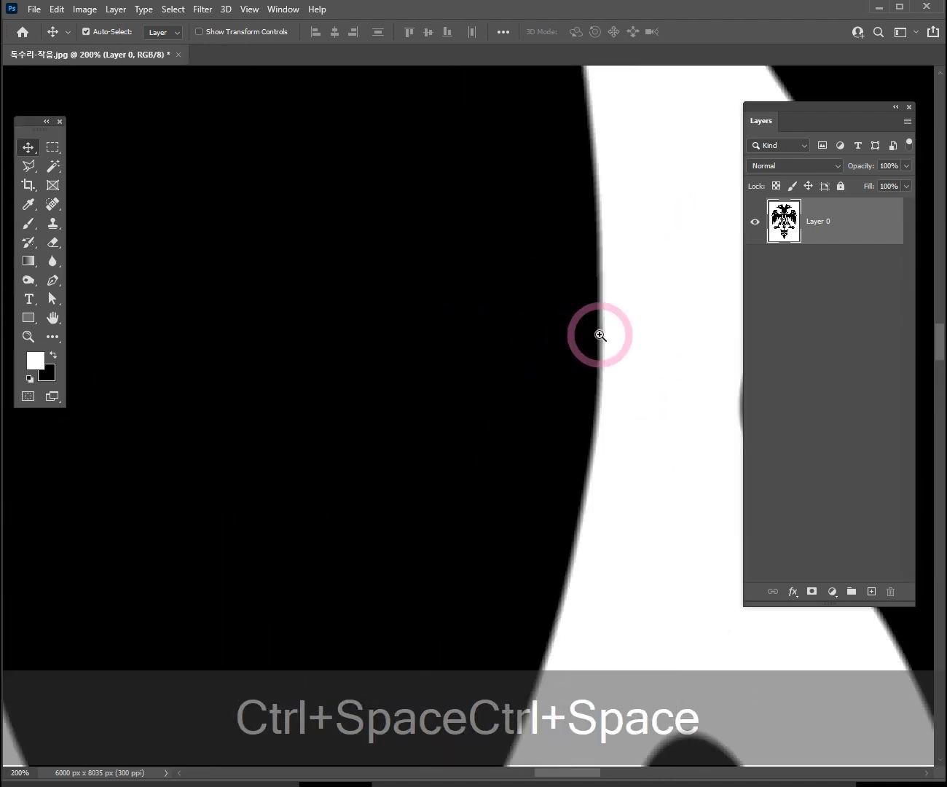
# Step: Magnify the central body shape's edge to 1200% and beyond to examine the transition between black and white pixels
pyautogui.keyDown('ctrl'); pyautogui.click(599, 335); pyautogui.keyUp('ctrl')
pyautogui.keyDown('ctrl'); pyautogui.click(599, 335); pyautogui.keyUp('ctrl')
pyautogui.keyDown('ctrl'); pyautogui.click(598, 335); pyautogui.keyUp('ctrl')
pyautogui.keyDown('ctrl'); pyautogui.click(600, 335); pyautogui.keyUp('ctrl')
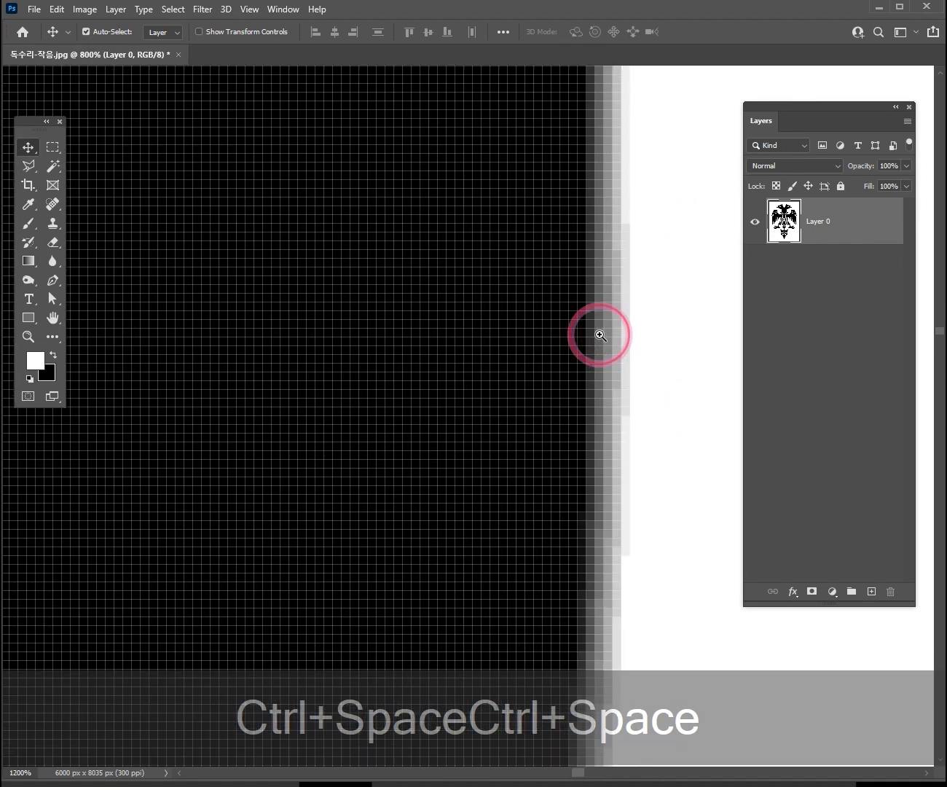
pyautogui.keyDown('ctrl'); pyautogui.click(599, 335); pyautogui.keyUp('ctrl')
pyautogui.keyDown('ctrl'); pyautogui.click(599, 333); pyautogui.keyUp('ctrl')
pyautogui.keyDown('ctrl'); pyautogui.click(598, 331); pyautogui.keyUp('ctrl')
pyautogui.keyDown('ctrl'); pyautogui.click(598, 332); pyautogui.keyUp('ctrl')
pyautogui.moveTo(632, 376); pyautogui.dragTo(407, 388)
# Step: Inspect the edge's individual pixels at 1600% and 6400%, and return to the whole eagle at 12.5% magnification
pyautogui.hotkey('alt', 'space')
pyautogui.keyDown('alt'); pyautogui.click(523, 454); pyautogui.keyUp('alt')
pyautogui.keyDown('alt'); pyautogui.click(523, 456); pyautogui.keyUp('alt')
pyautogui.keyDown('alt'); pyautogui.click(522, 457); pyautogui.keyUp('alt')
pyautogui.keyDown('alt'); pyautogui.click(523, 456); pyautogui.keyUp('alt')
pyautogui.keyDown('alt'); pyautogui.click(522, 455); pyautogui.keyUp('alt')
pyautogui.moveTo(514, 464); pyautogui.dragTo(456, 430)
pyautogui.hotkey('ctrl', 'space')
pyautogui.keyDown('ctrl'); pyautogui.click(458, 460); pyautogui.keyUp('ctrl')
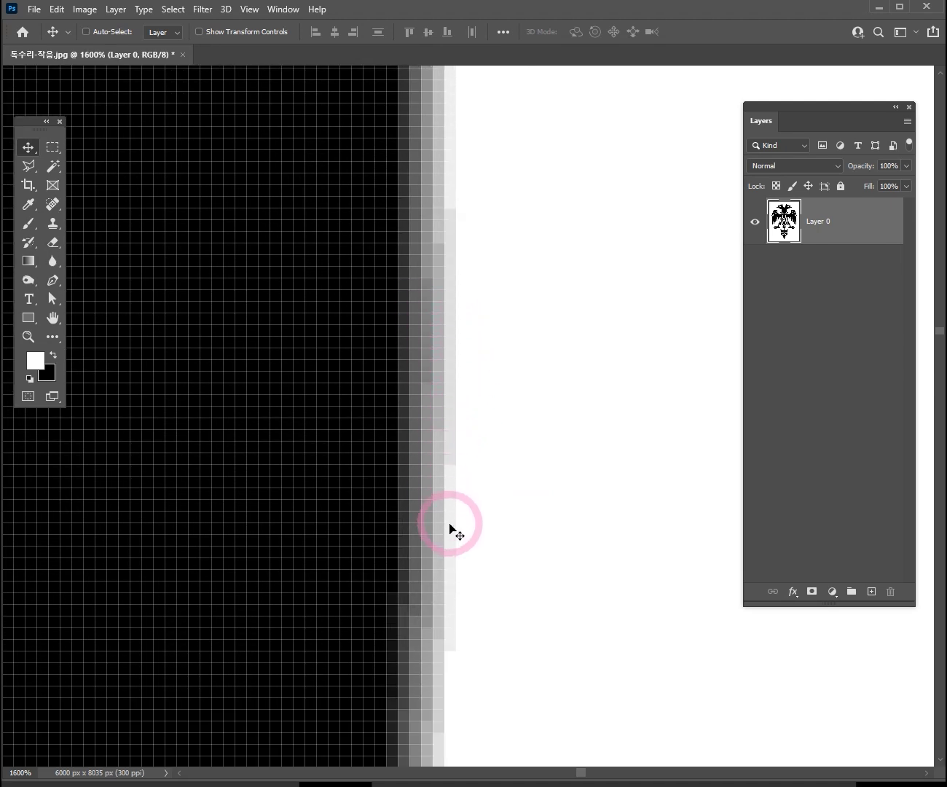
pyautogui.hotkey('ctrl', 'space')
pyautogui.keyDown('ctrl'); pyautogui.click(448, 528); pyautogui.keyUp('ctrl')
pyautogui.keyDown('ctrl'); pyautogui.click(466, 437); pyautogui.keyUp('ctrl')
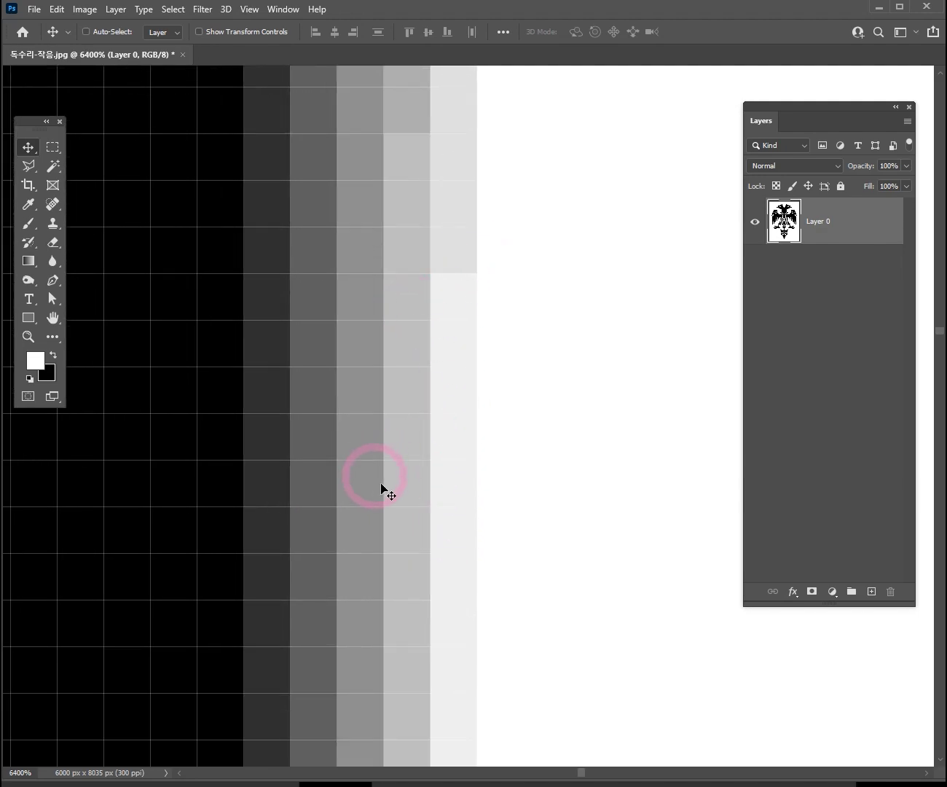
pyautogui.moveTo(462, 498); pyautogui.dragTo(469, 371)
pyautogui.keyDown('ctrl'); pyautogui.keyDown('alt'); pyautogui.click(518, 412); pyautogui.keyUp('alt'); pyautogui.keyUp('ctrl')
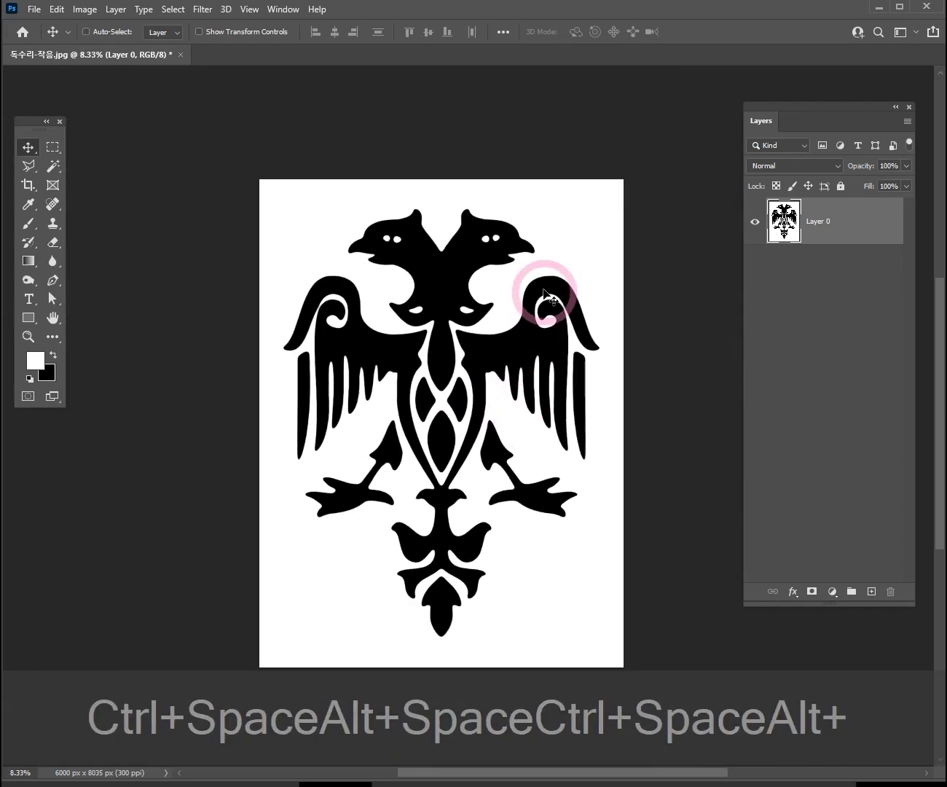
pyautogui.keyDown('ctrl'); pyautogui.click(522, 321); pyautogui.keyUp('ctrl')
pyautogui.moveTo(555, 350); pyautogui.dragTo(522, 327)
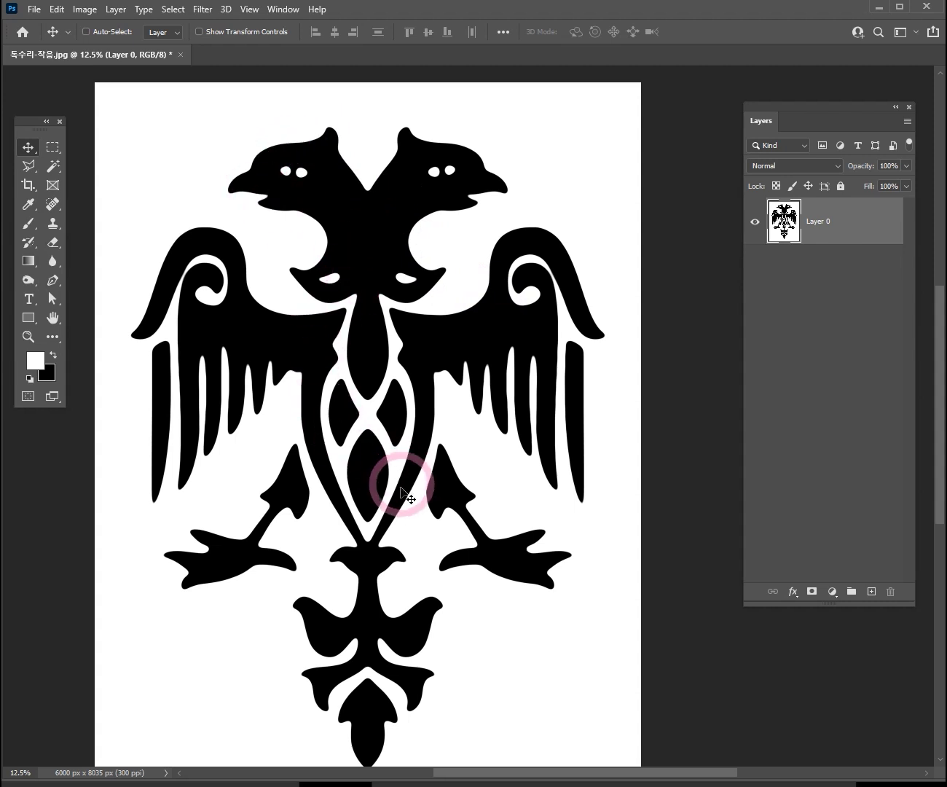
# Step: Activate the Magic Wand tool with a tolerance of 100
pyautogui.click(53, 167)
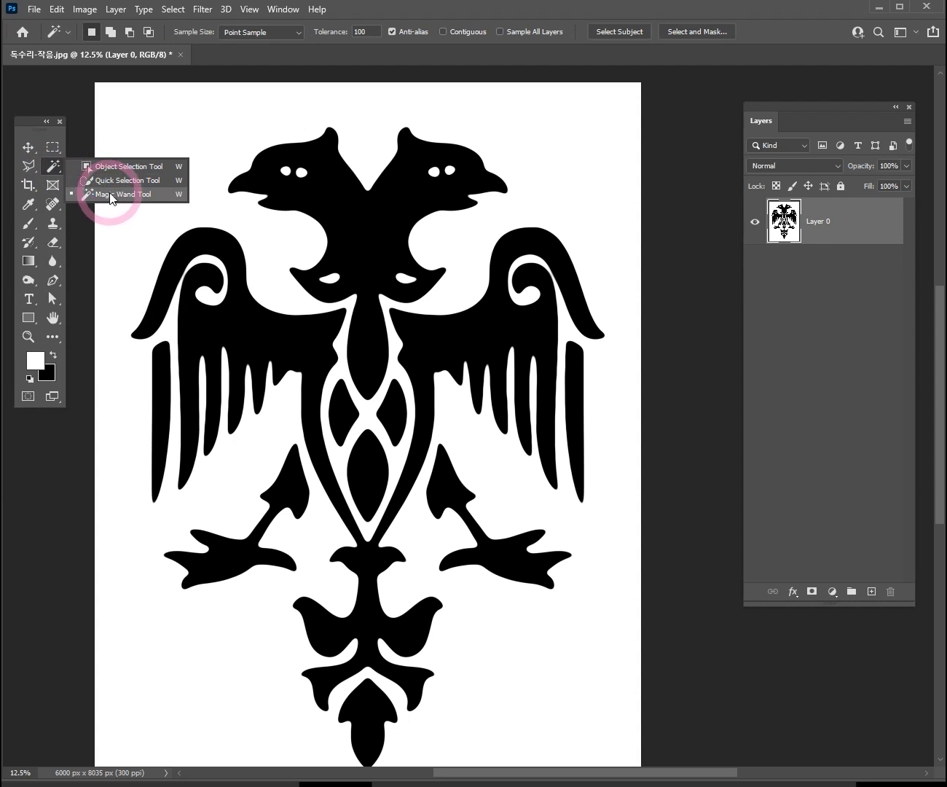
pyautogui.click(112, 195)
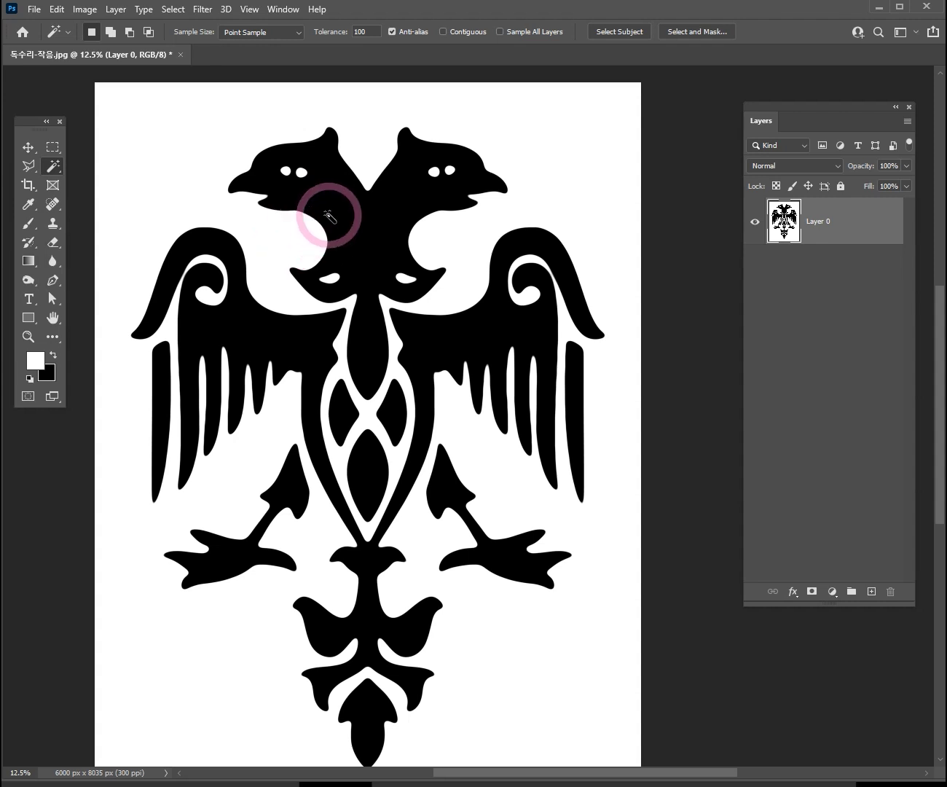
pyautogui.rightClick(61, 170)
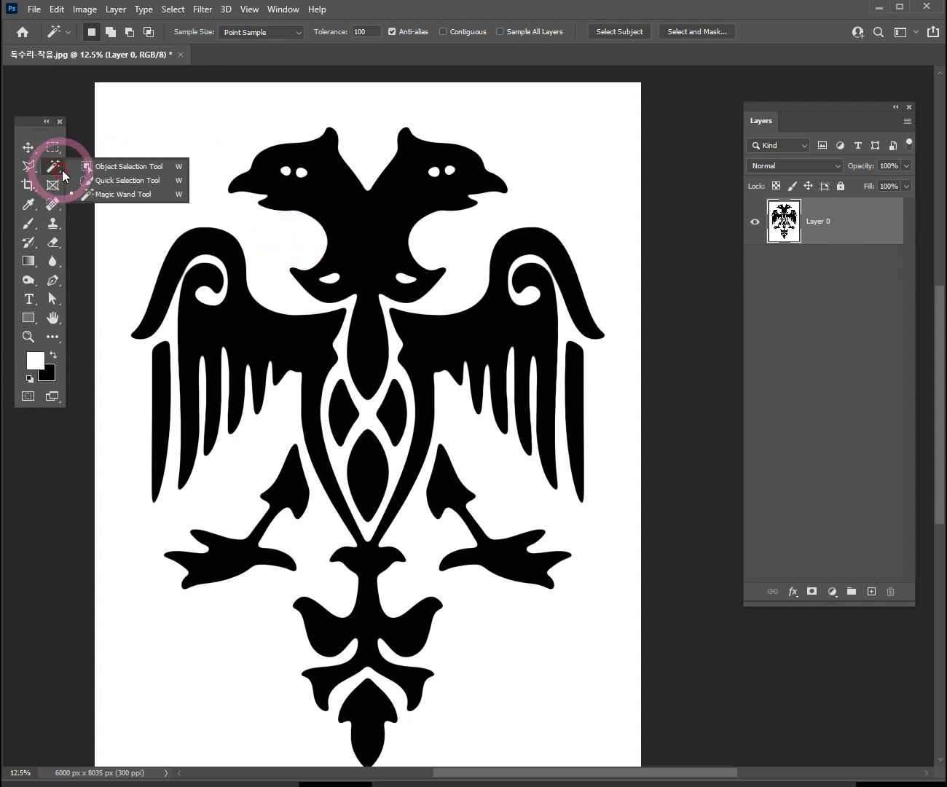
pyautogui.click(132, 193)
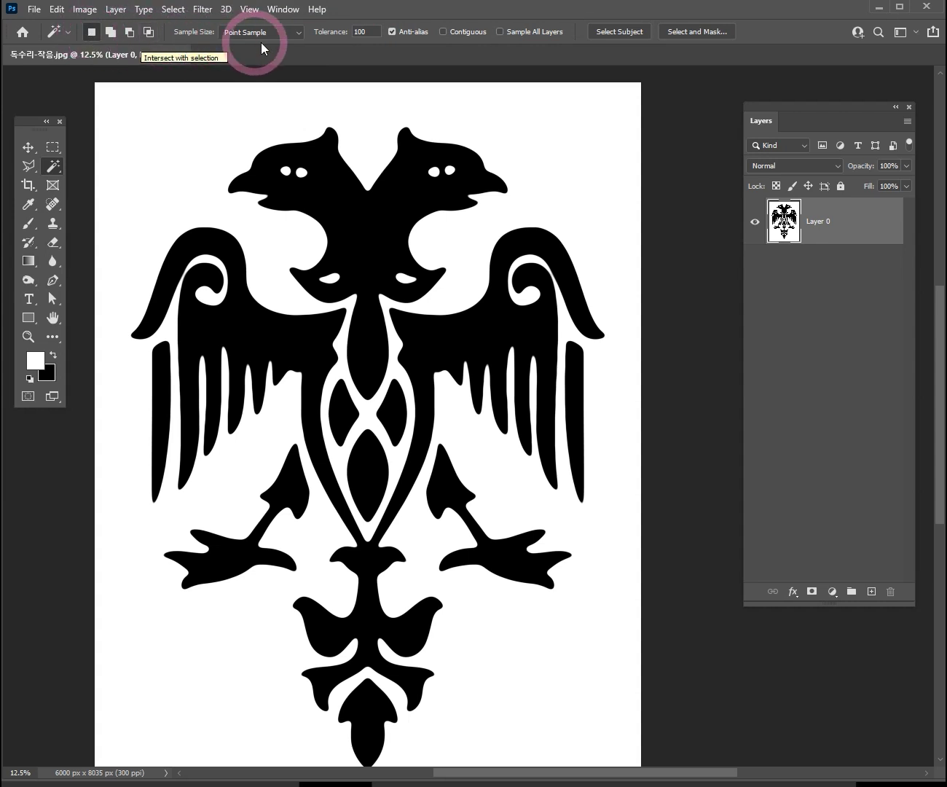
pyautogui.moveTo(366, 31); pyautogui.dragTo(356, 31)
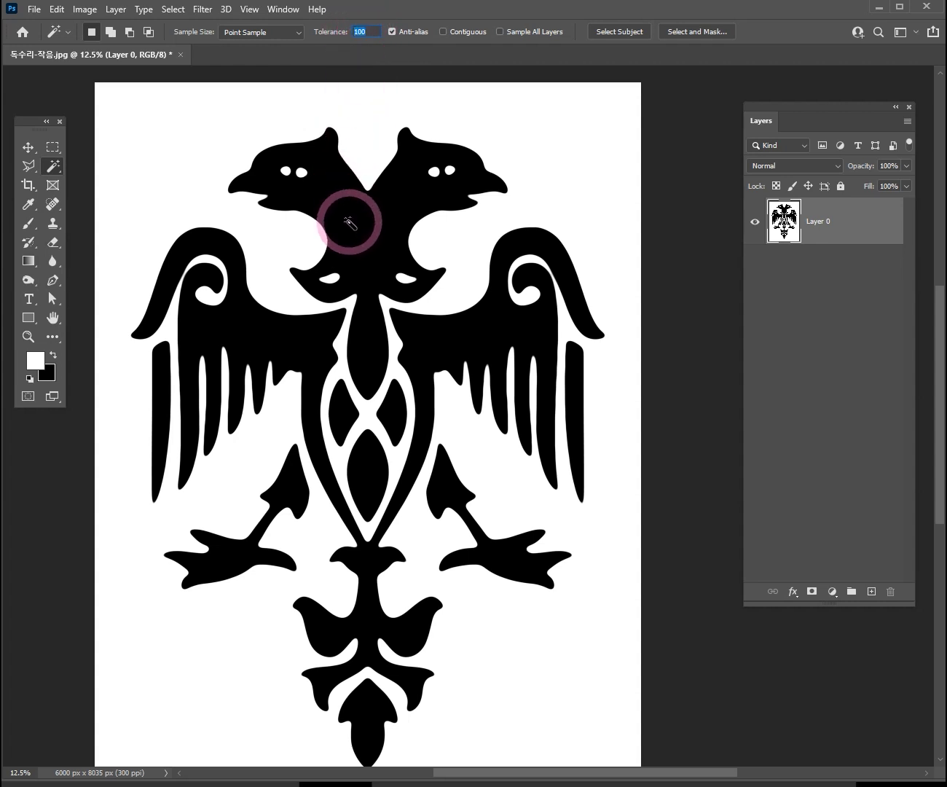
pyautogui.doubleClick(368, 32)
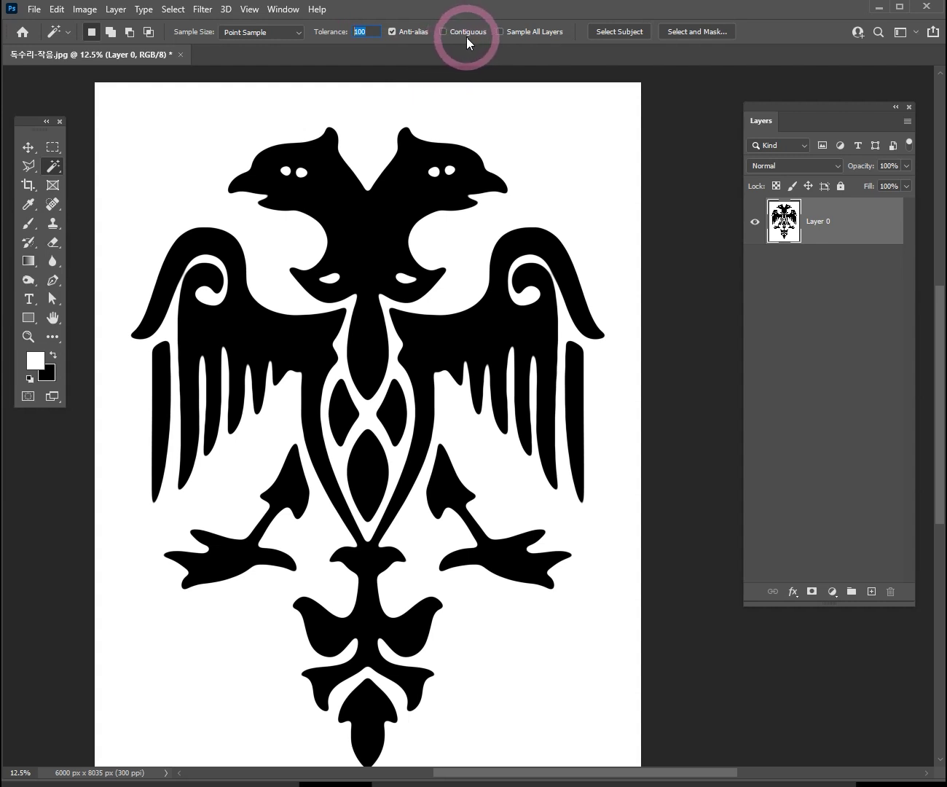
# Step: Enable Contiguous, select the connected black area of the heads and central body shape, and deselect it
pyautogui.click(443, 32)
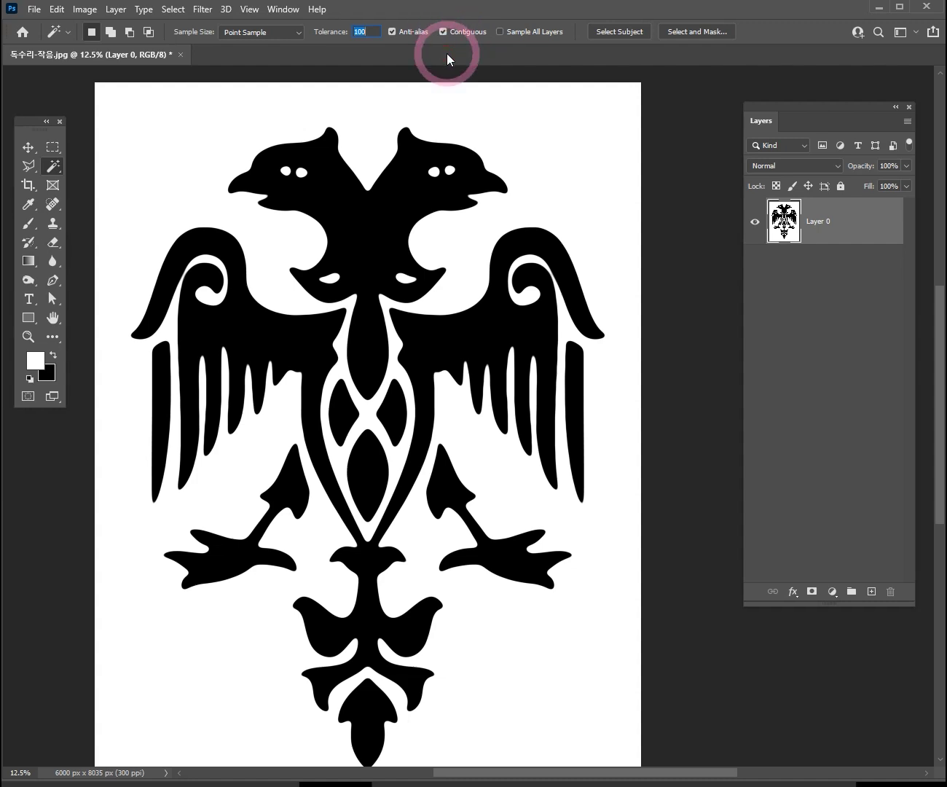
pyautogui.keyDown('ctrl'); pyautogui.click(363, 241); pyautogui.keyUp('ctrl')
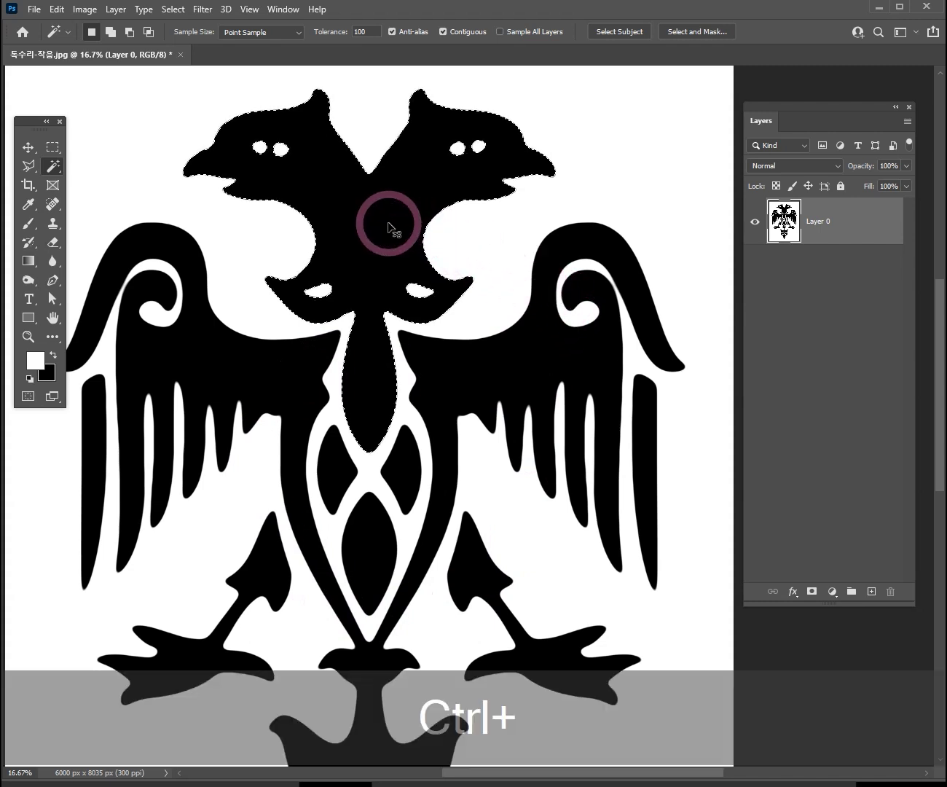
pyautogui.hotkey('ctrl', 'd')
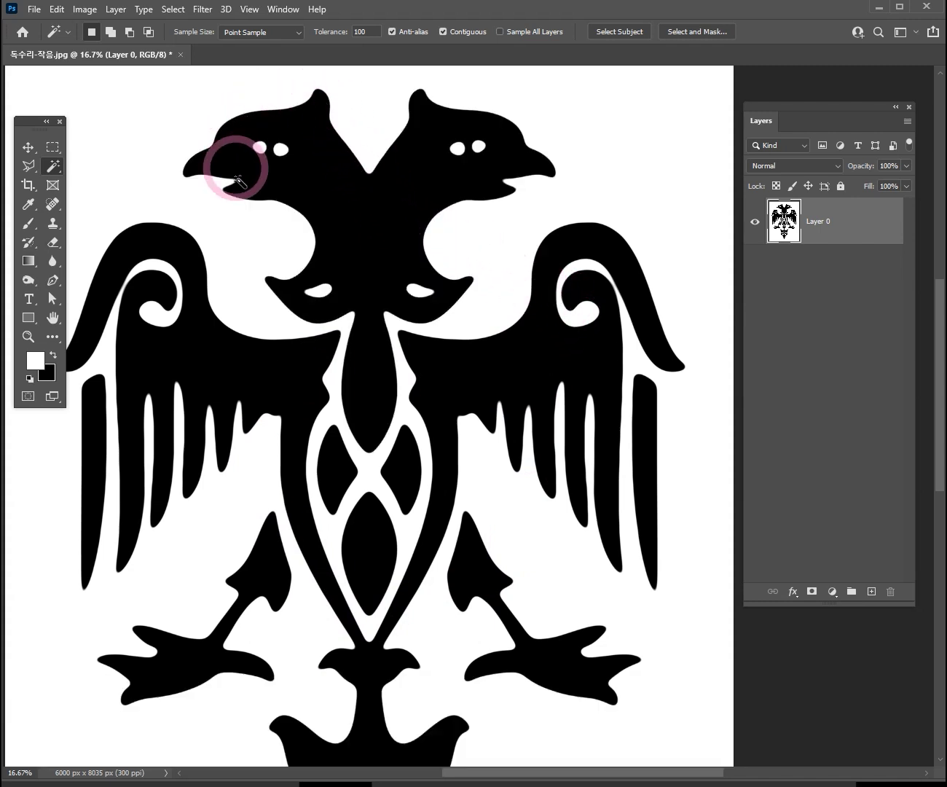
# Step: Disable Contiguous and select all black areas of the eagle at once with the Magic Wand
pyautogui.click(445, 34)
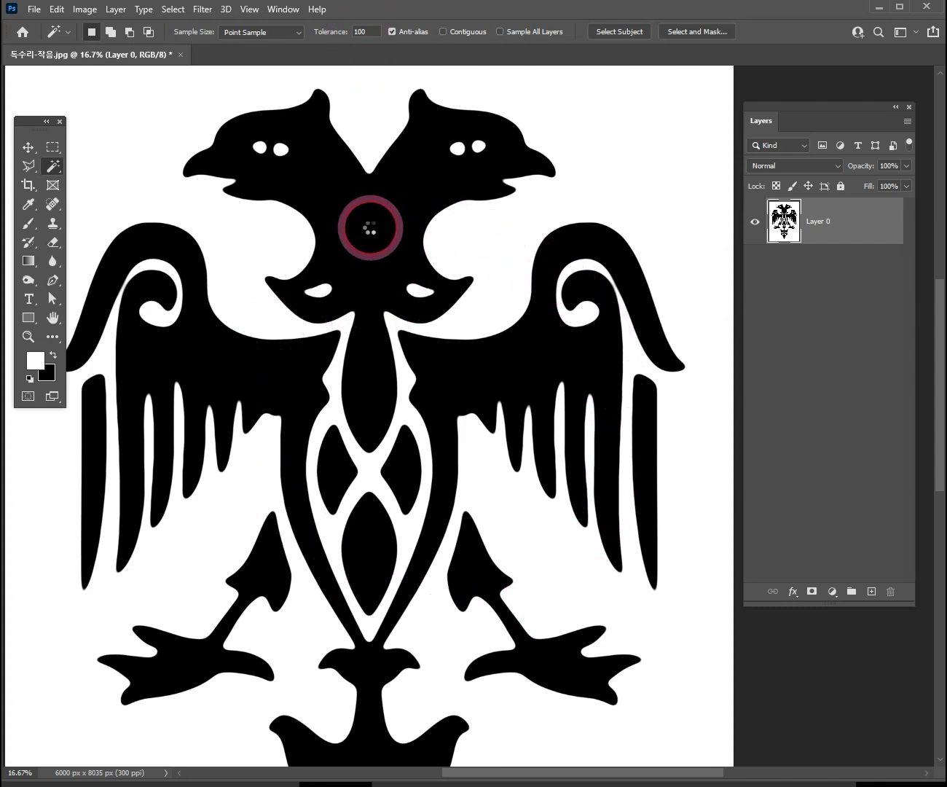
pyautogui.click(370, 226)
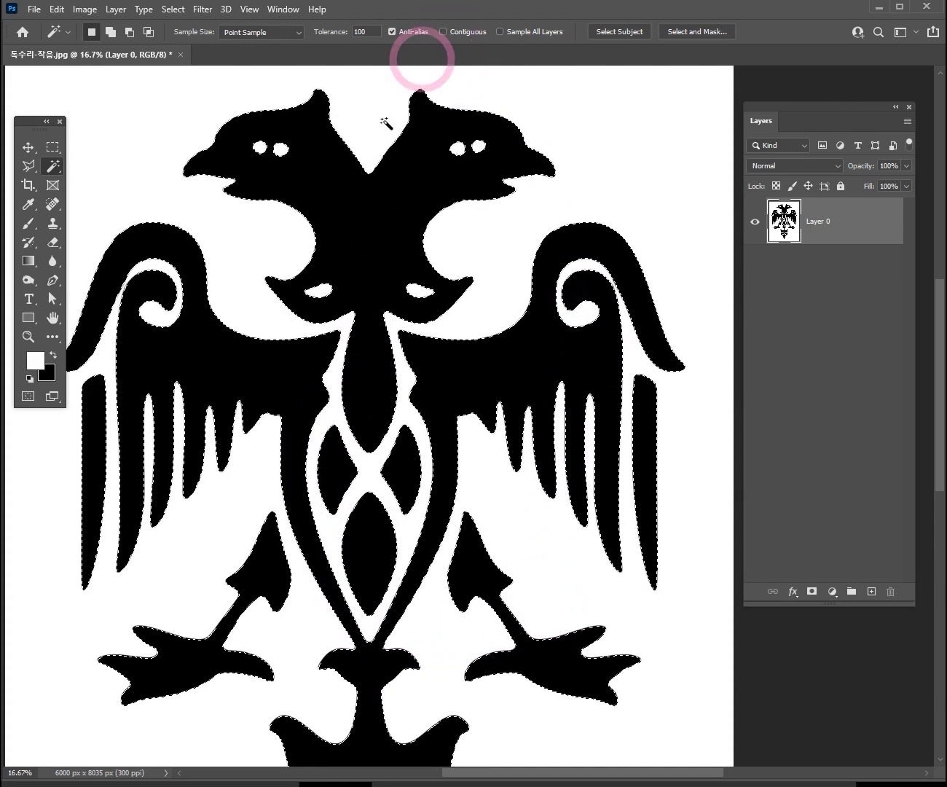
pyautogui.click(358, 239)
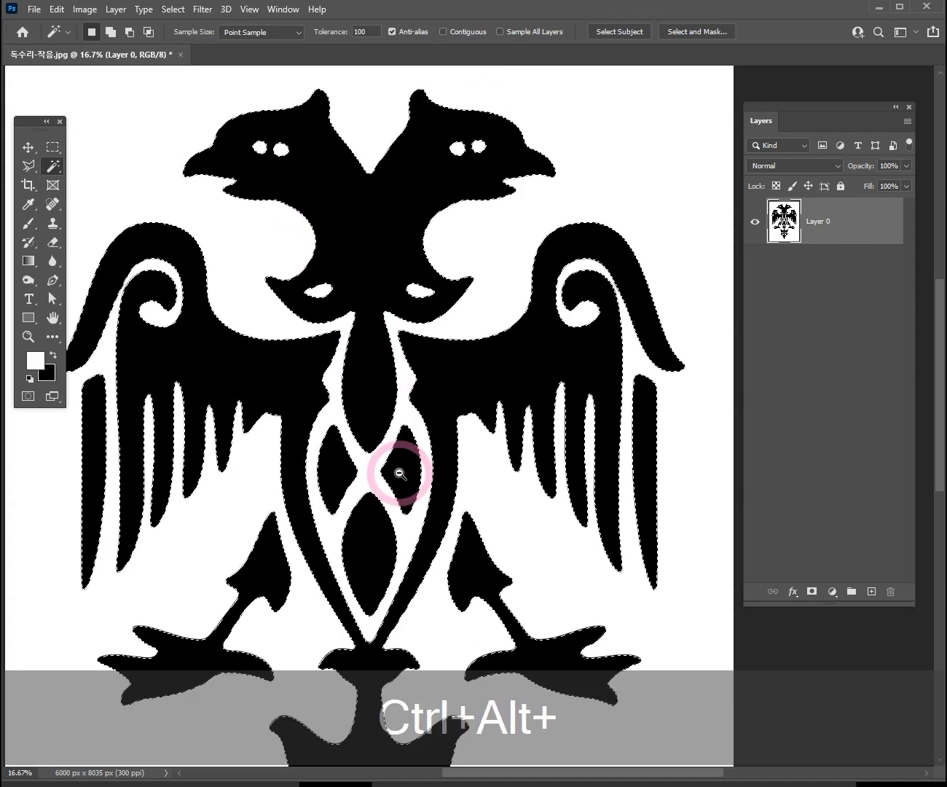
pyautogui.keyDown('ctrl'); pyautogui.keyDown('alt'); pyautogui.click(399, 477); pyautogui.keyUp('alt'); pyautogui.keyUp('ctrl')
pyautogui.moveTo(389, 452); pyautogui.dragTo(387, 380)
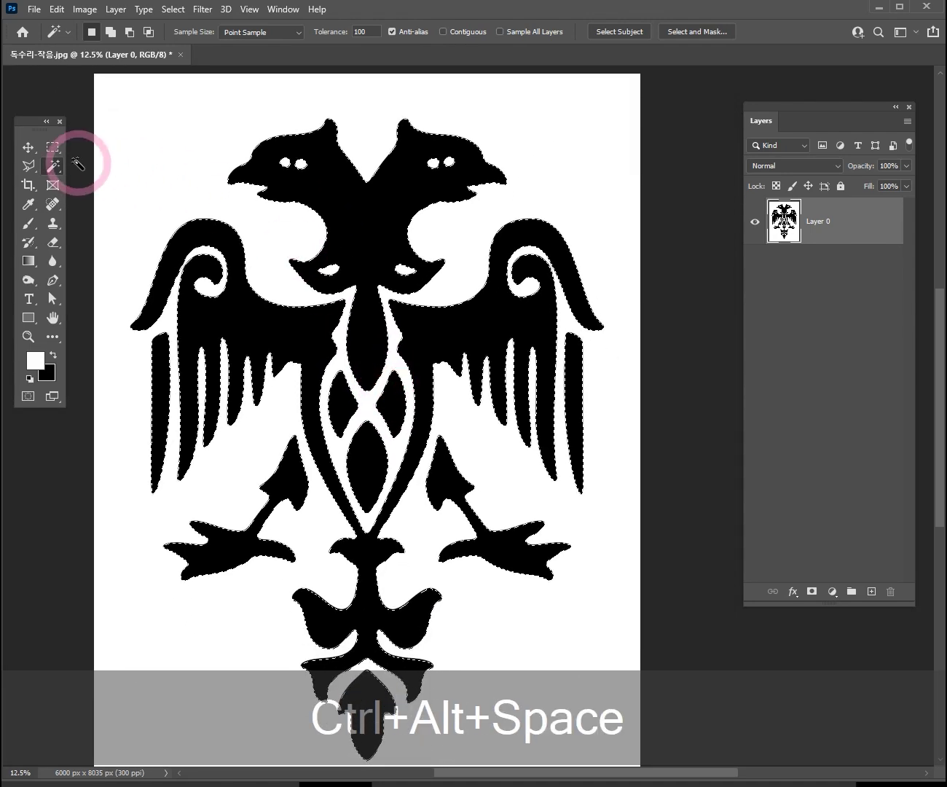
# Step: Try moving the selected black eagle away from its white background with the Move tool, and undo the move
pyautogui.click(29, 148)
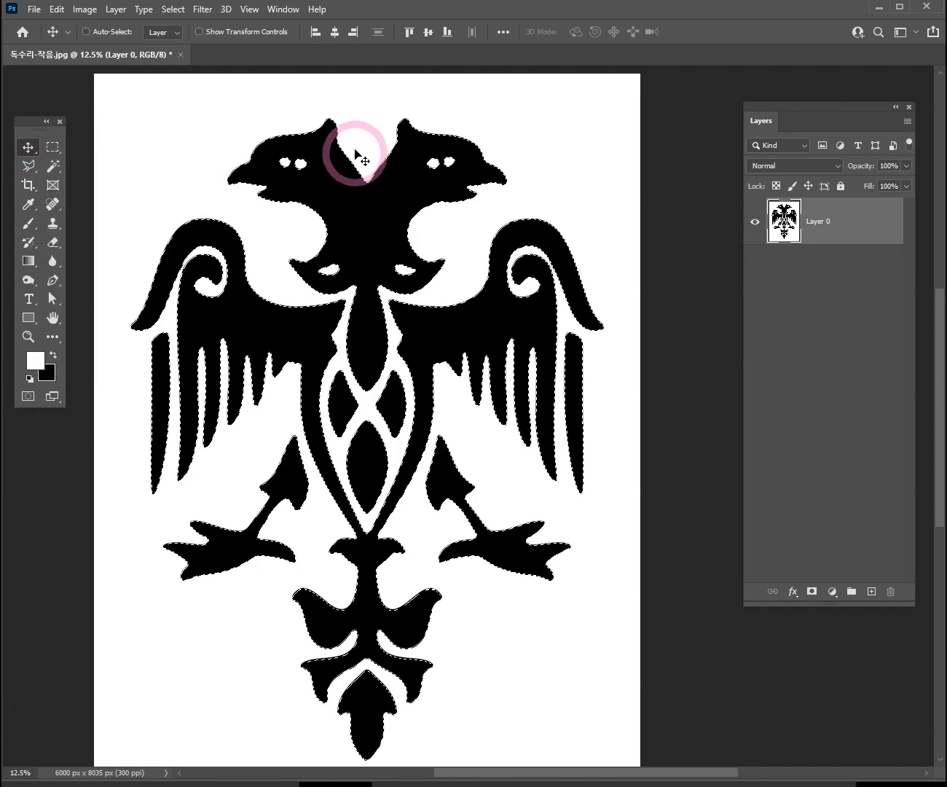
pyautogui.moveTo(351, 233); pyautogui.dragTo(488, 213)
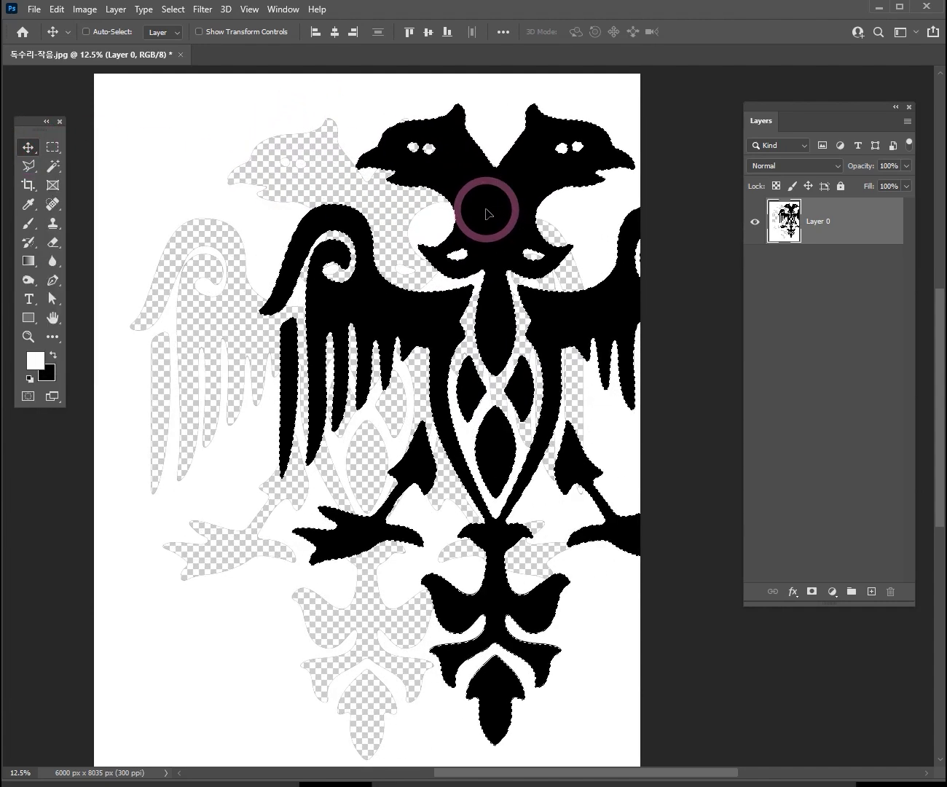
pyautogui.hotkey('ctrl', 'z')
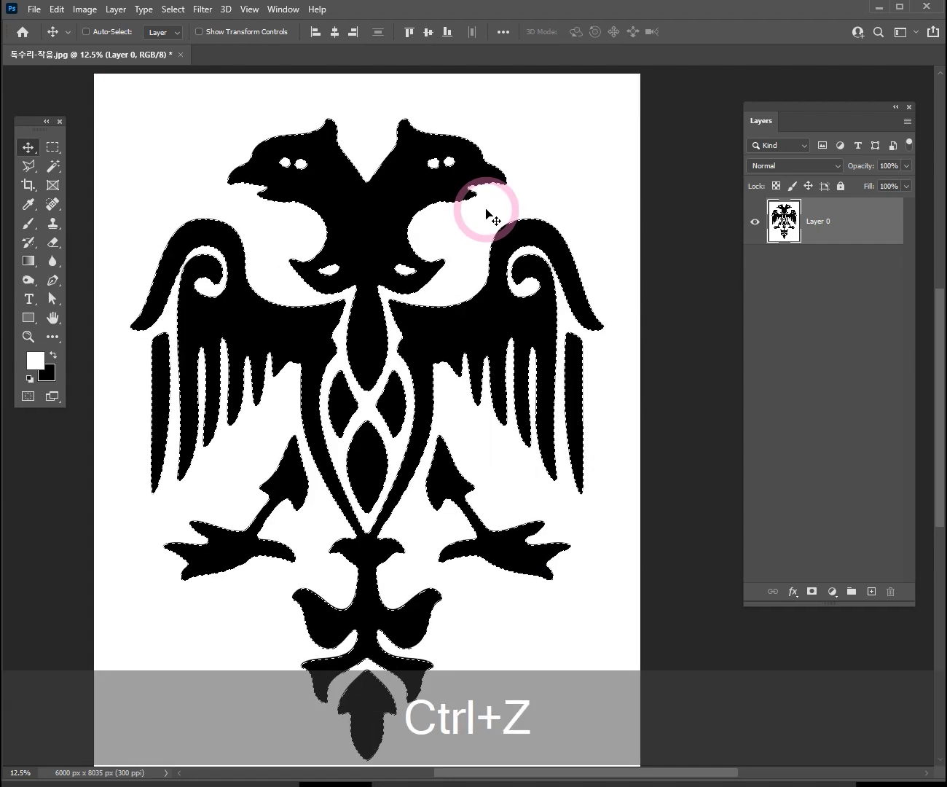
pyautogui.press('ctrl')
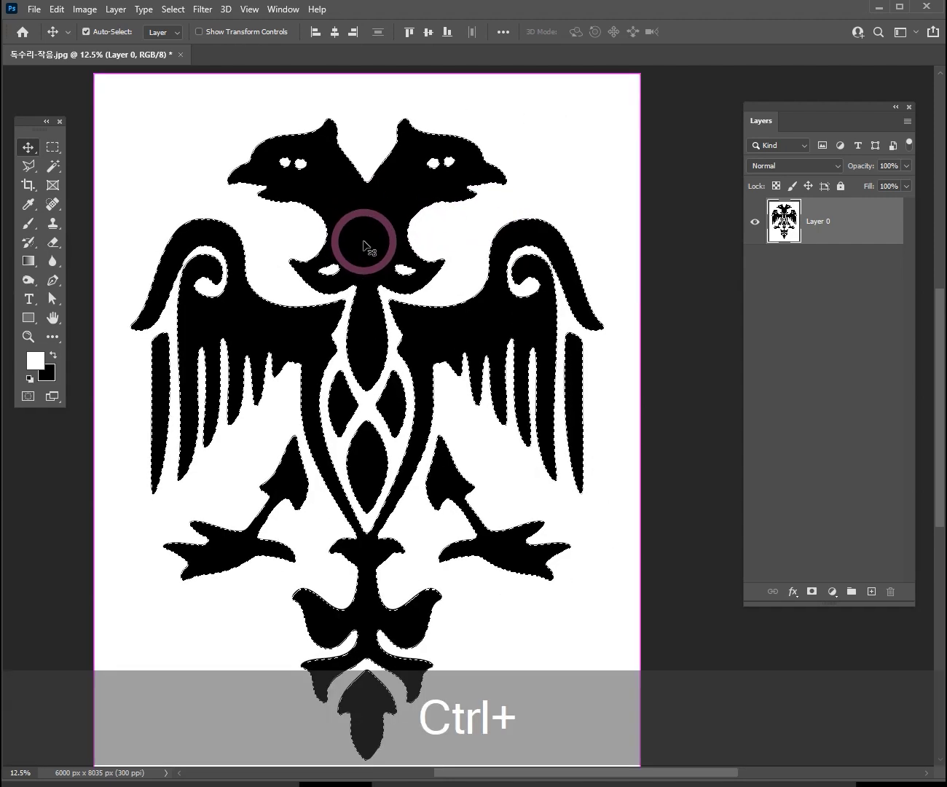
# Step: Copy the selected black eagle to a new layer and hide the original Layer 0 with the white background
pyautogui.press('ctrl')
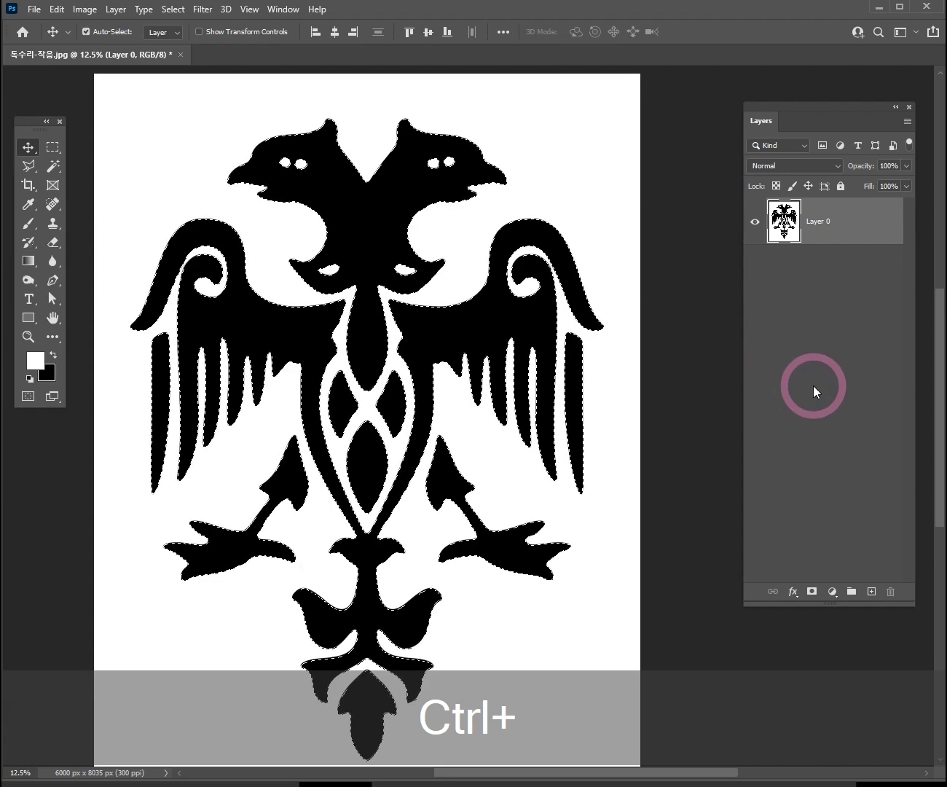
pyautogui.hotkey('ctrl', 'j')
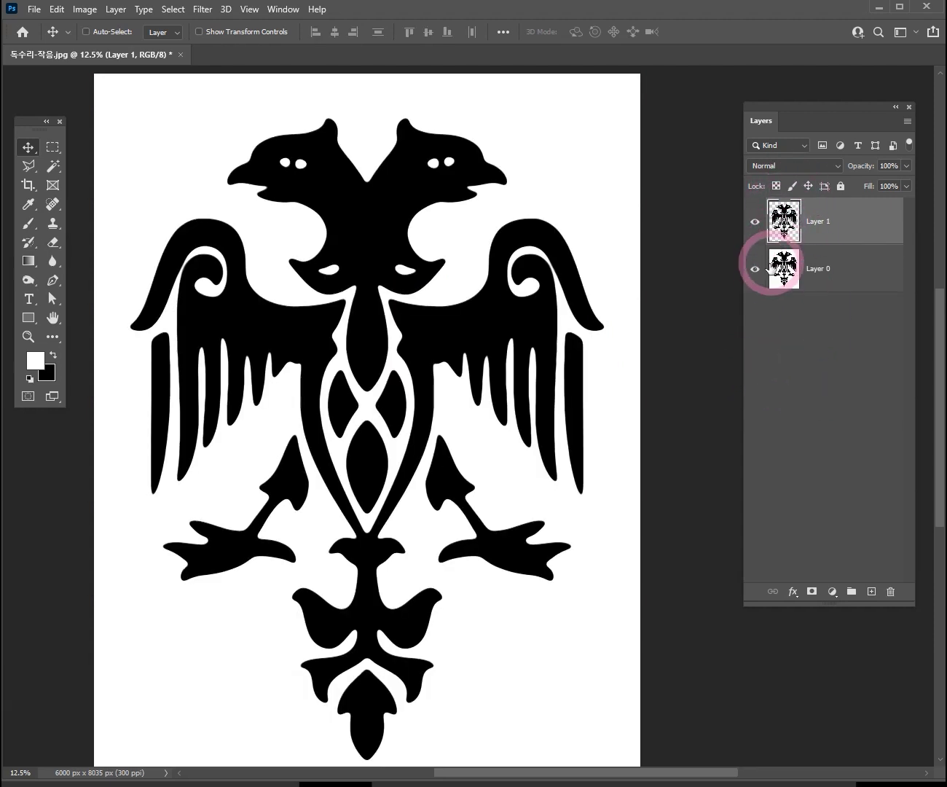
pyautogui.click(755, 270)
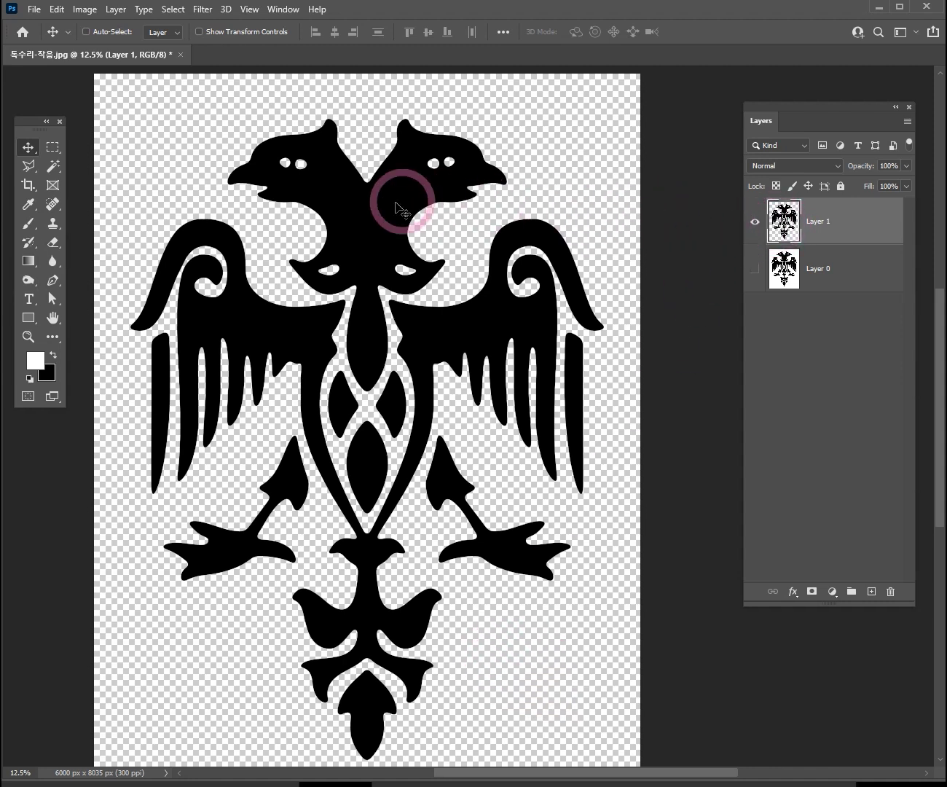
pyautogui.keyDown('alt'); pyautogui.click(378, 218); pyautogui.keyUp('alt')
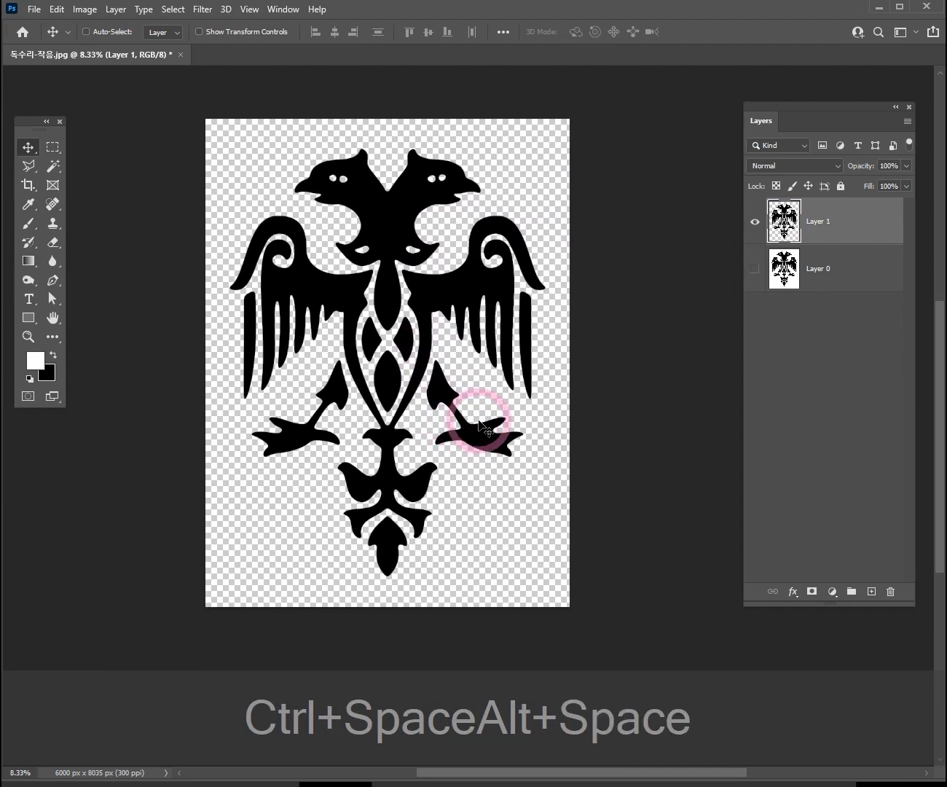
# Step: Save the transparent eagle as a PNG file named 독수리-작음 투명 in the 샘플사진 folder
pyautogui.click(32, 11)
pyautogui.click(65, 185)
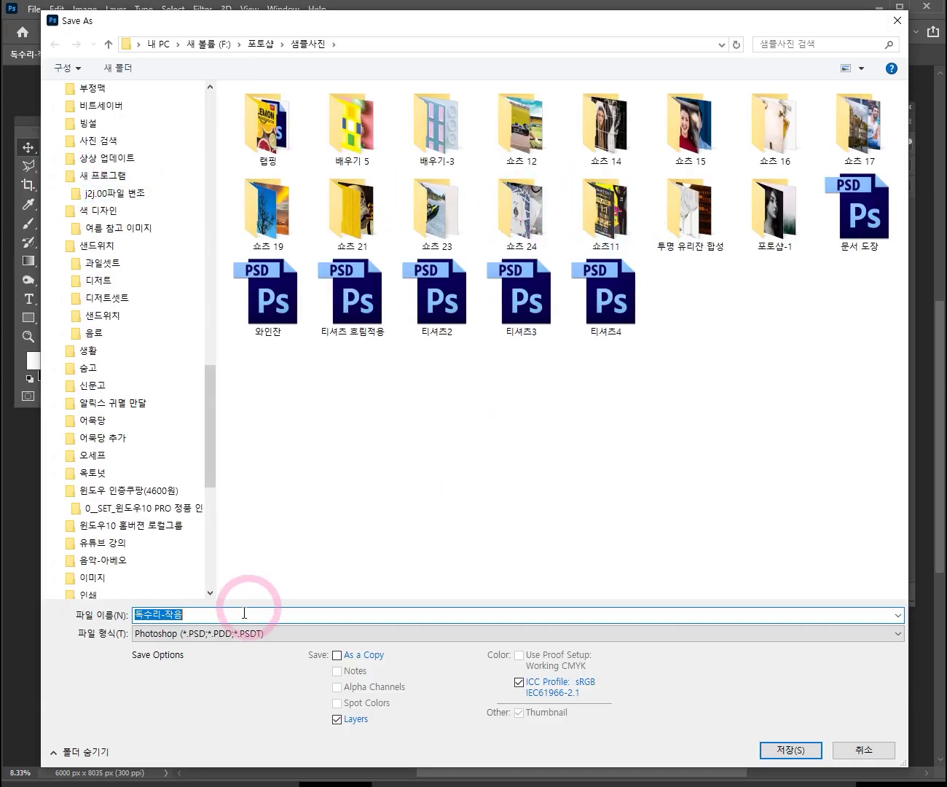
pyautogui.click(191, 633)
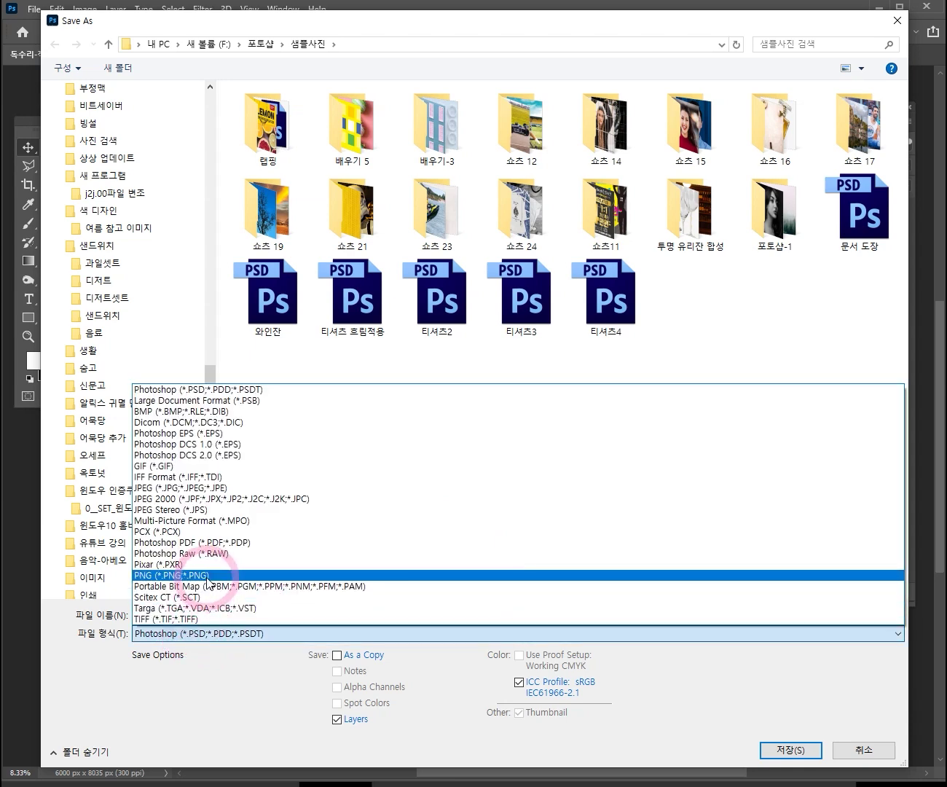
pyautogui.click(157, 575)
pyautogui.click(195, 617)
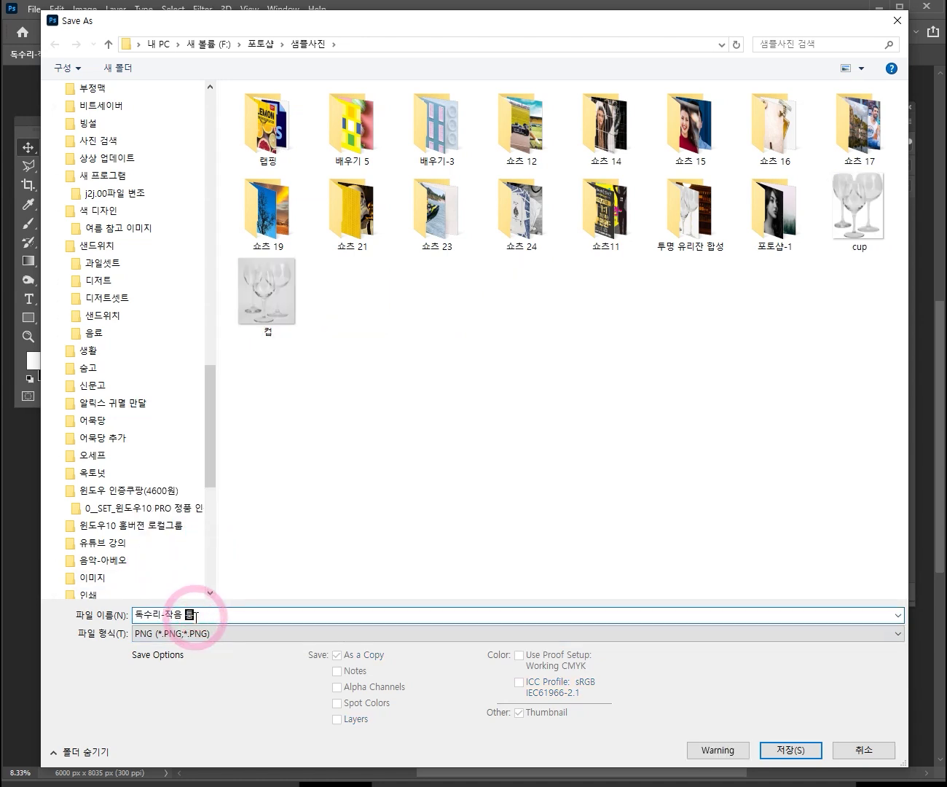
pyautogui.write('투명')
pyautogui.click(185, 614)
pyautogui.press('BackSpace')
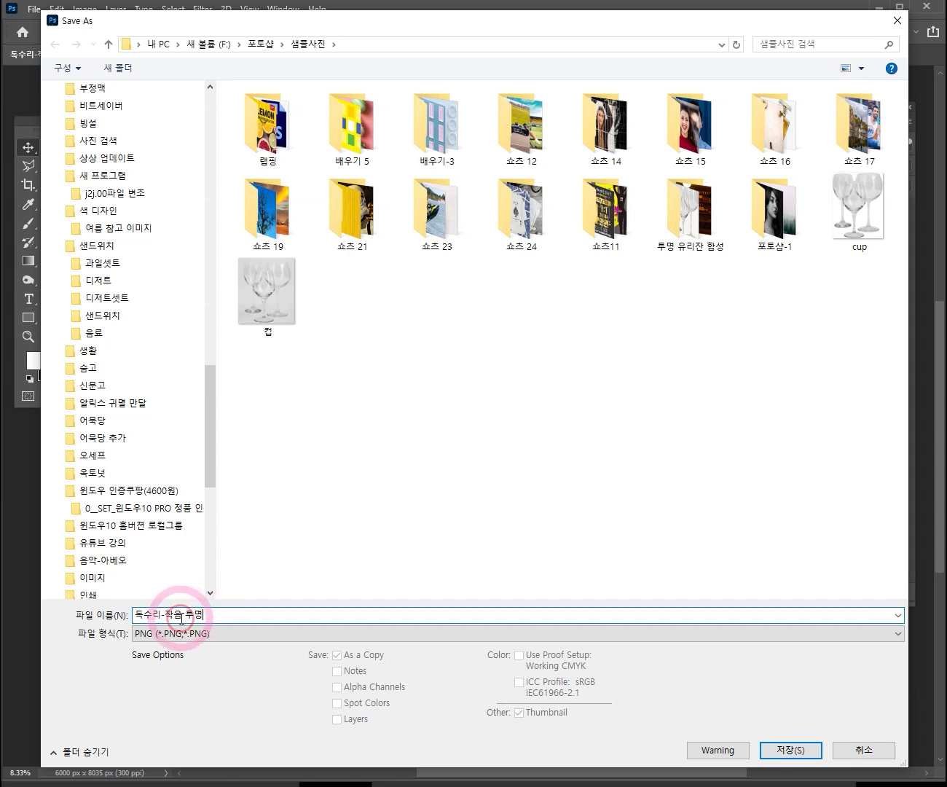
pyautogui.click(802, 750)
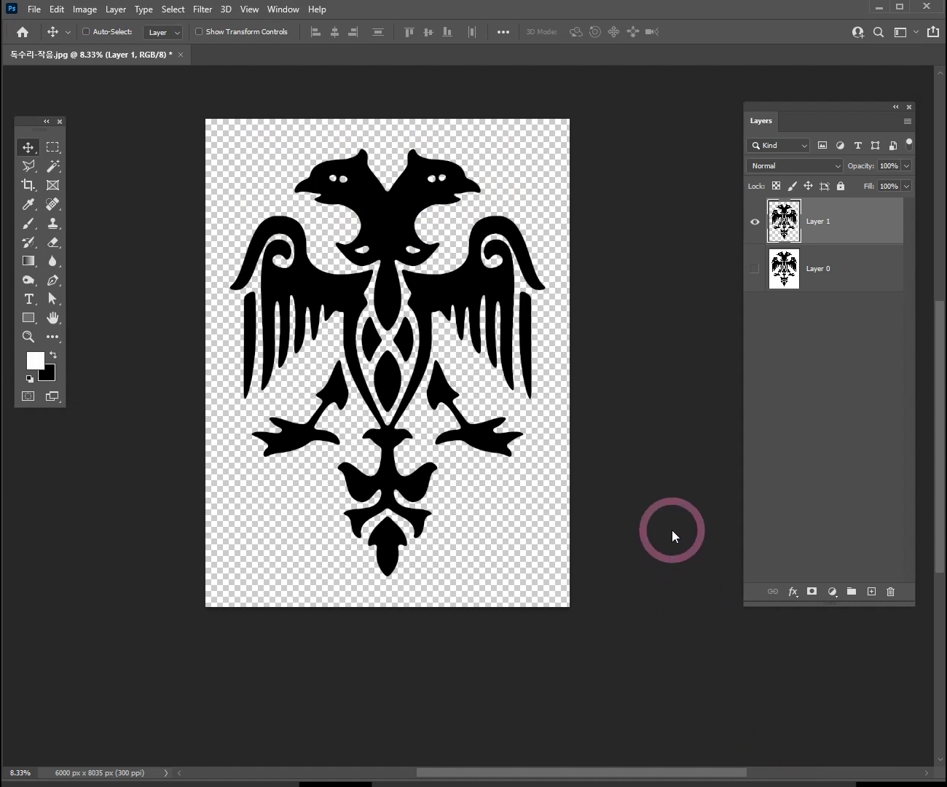
# Step: Close the 독수리-작음.jpg document without saving its changes
pyautogui.click(555, 87)
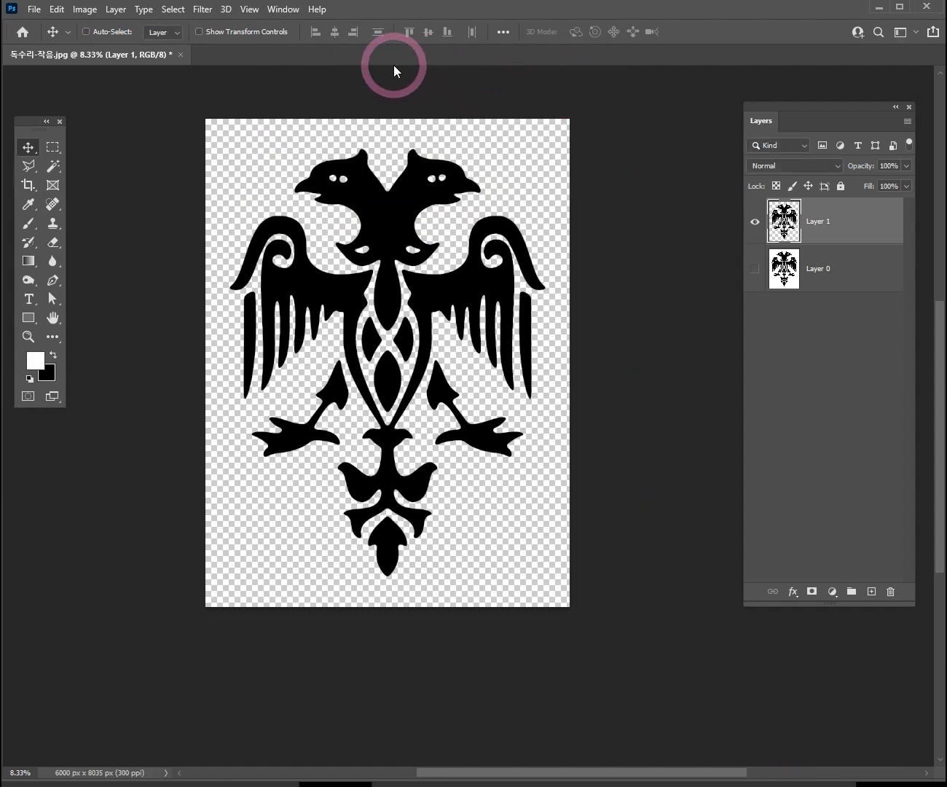
pyautogui.click(180, 55)
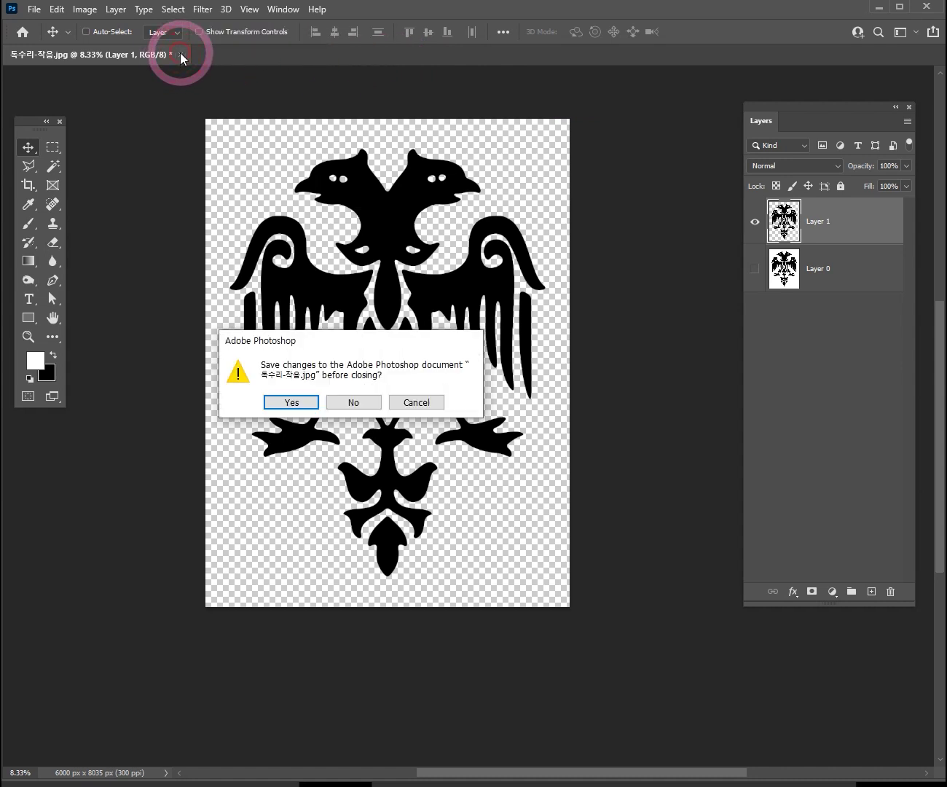
pyautogui.click(354, 402)
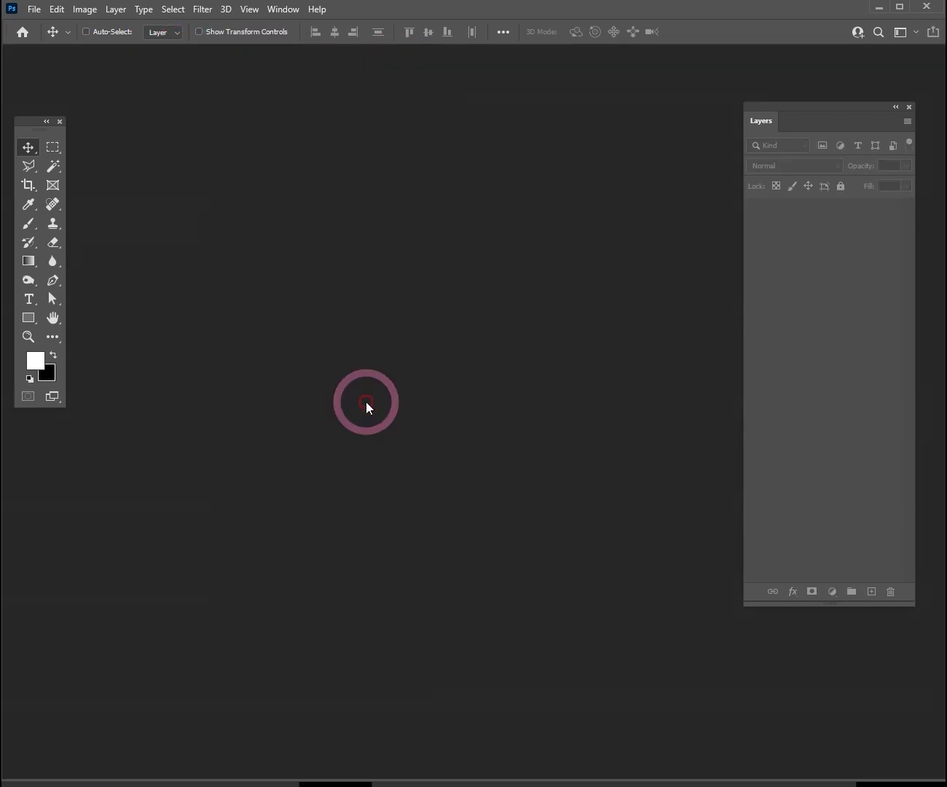
# Step: Open the transparent eagle image 독수리-작음 투명.png and move its window aside to leave space for another document
pyautogui.doubleClick(493, 345)
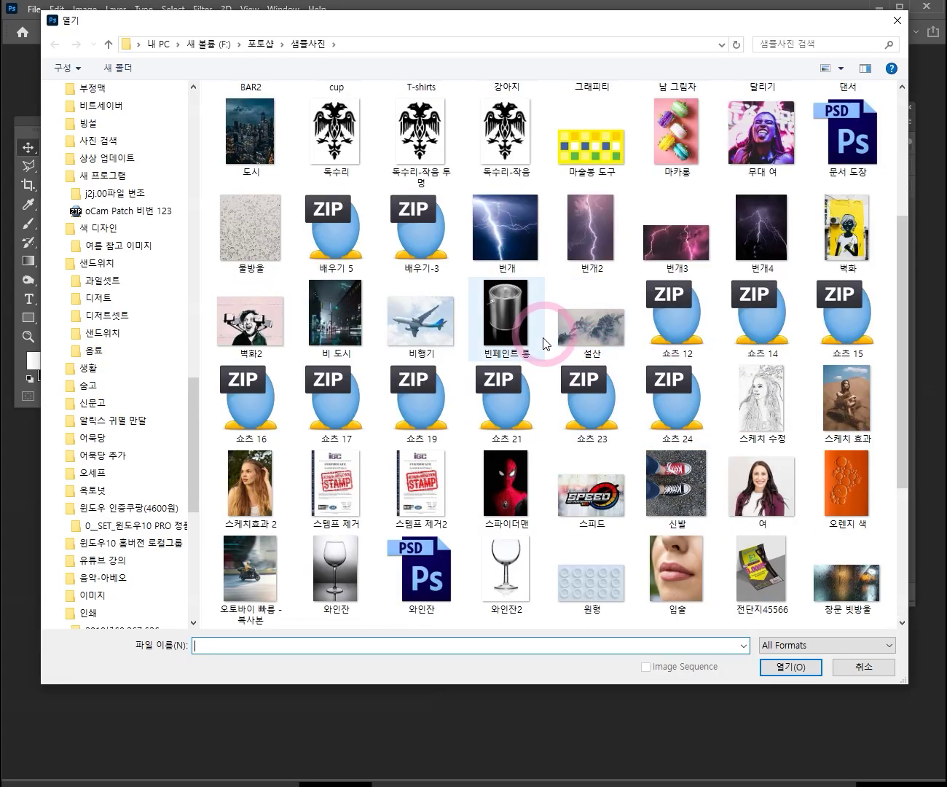
pyautogui.scroll(3, 575, 349)
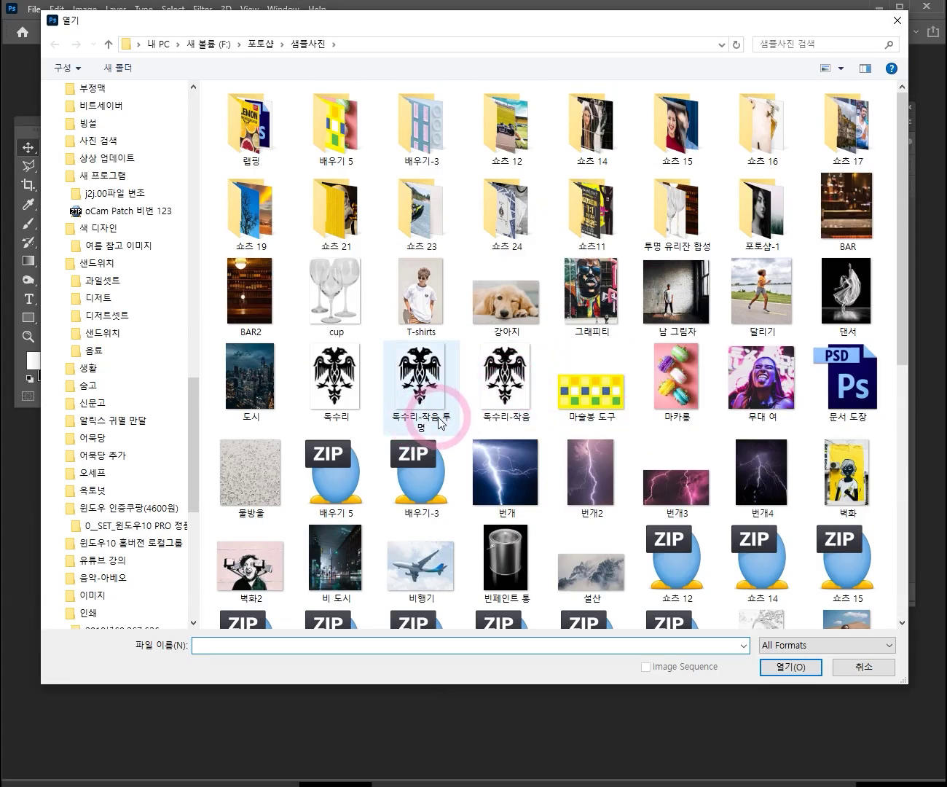
pyautogui.doubleClick(423, 395)
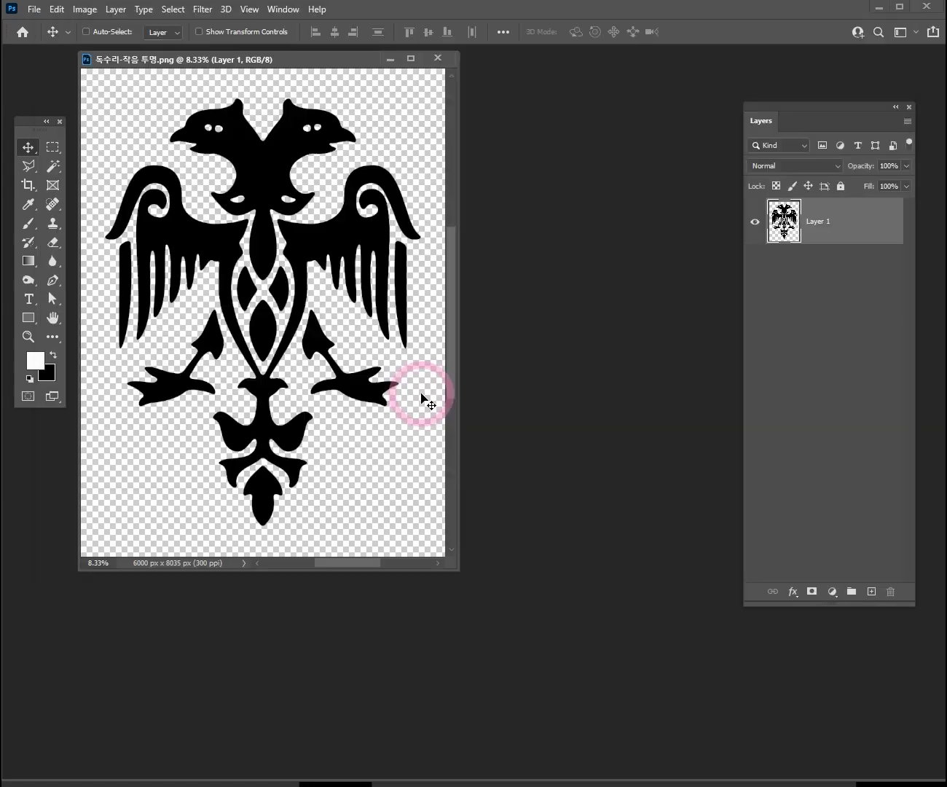
pyautogui.moveTo(315, 59); pyautogui.dragTo(578, 113)
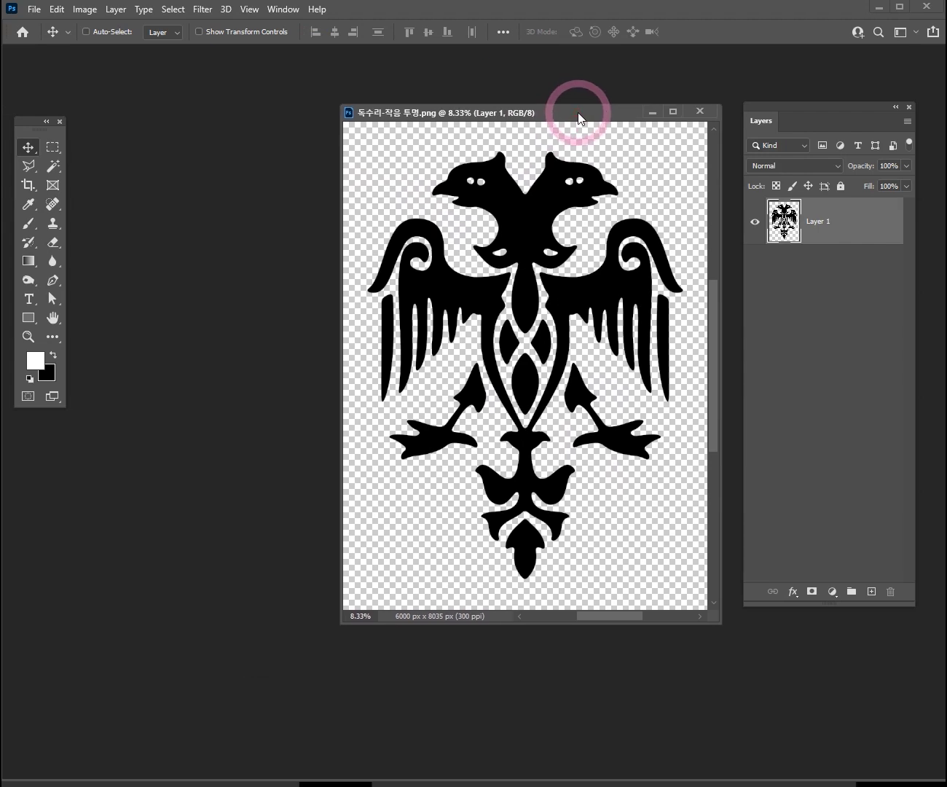
# Step: Open the white T-shirt photo 티셔츠.jpg and place its window beside the eagle document
pyautogui.click(210, 244)
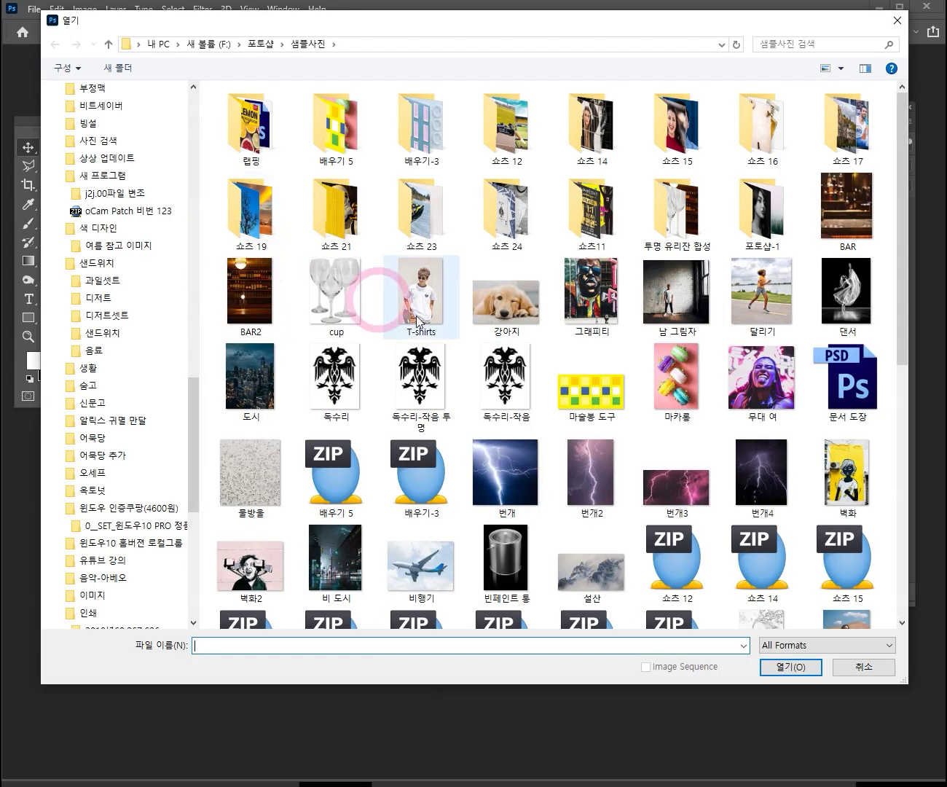
pyautogui.scroll(-5, 736, 426)
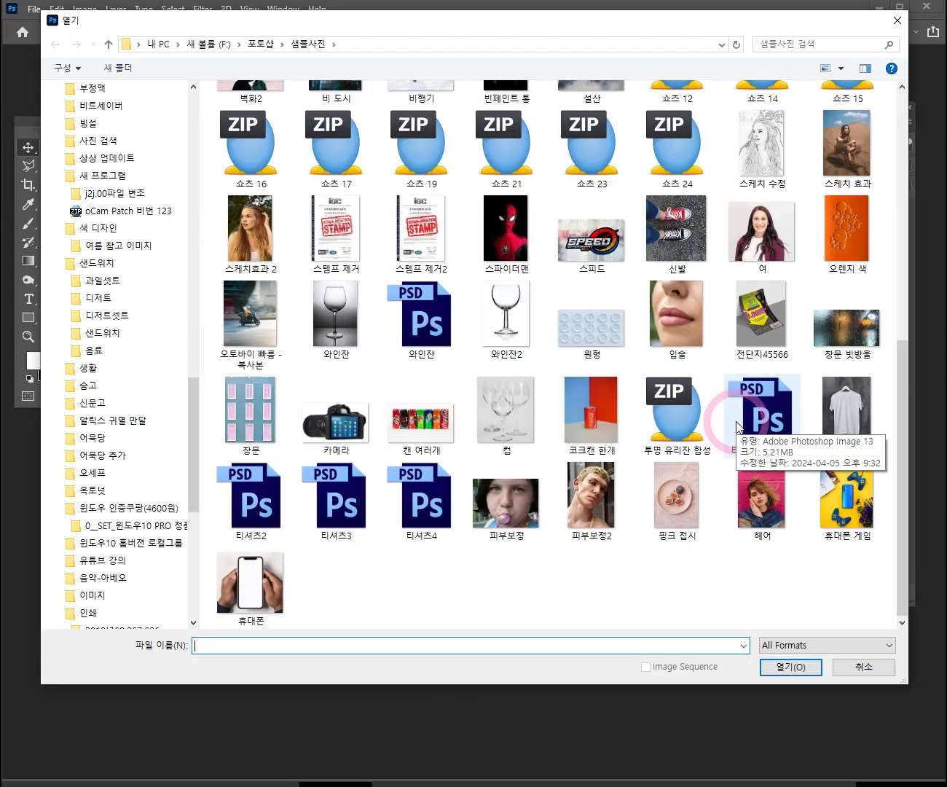
pyautogui.doubleClick(852, 409)
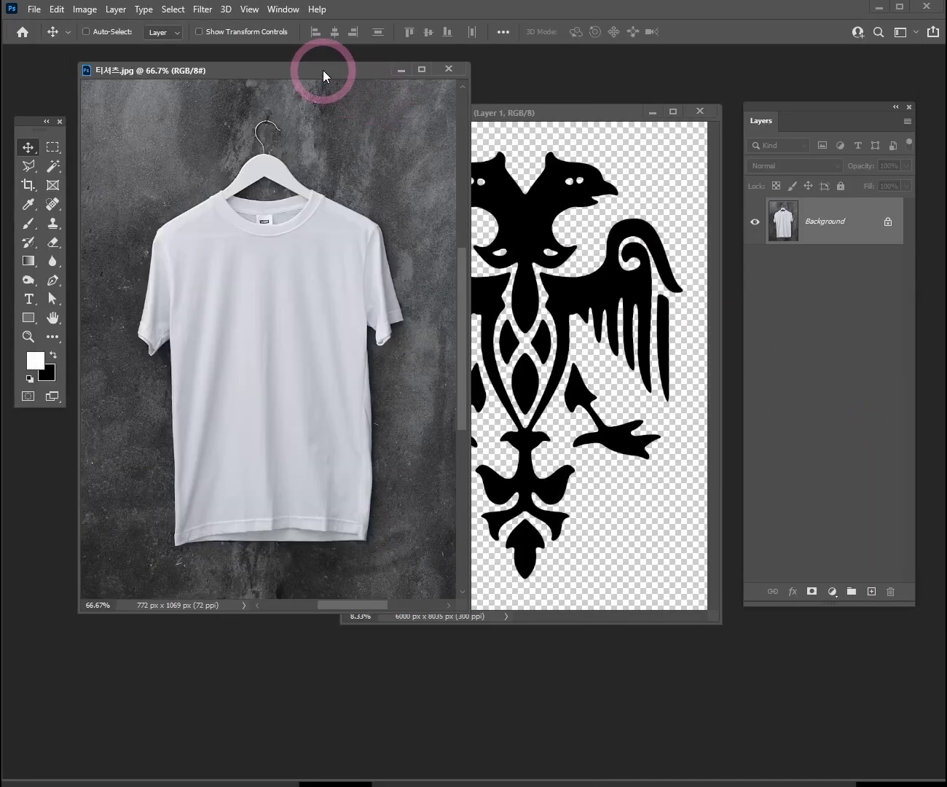
pyautogui.moveTo(324, 76); pyautogui.dragTo(324, 107)
# Step: Copy the eagle into the T-shirt document as a new layer and arrange the two windows for comparison
pyautogui.click(575, 232)
pyautogui.moveTo(512, 202); pyautogui.dragTo(261, 319)
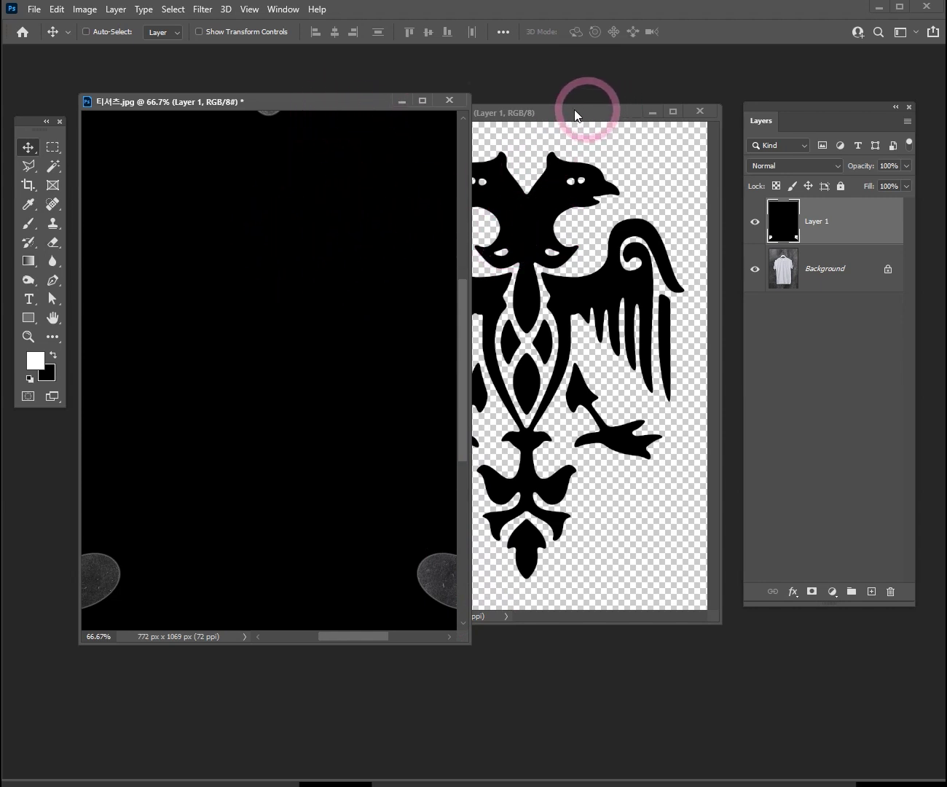
pyautogui.moveTo(337, 105); pyautogui.dragTo(391, 97)
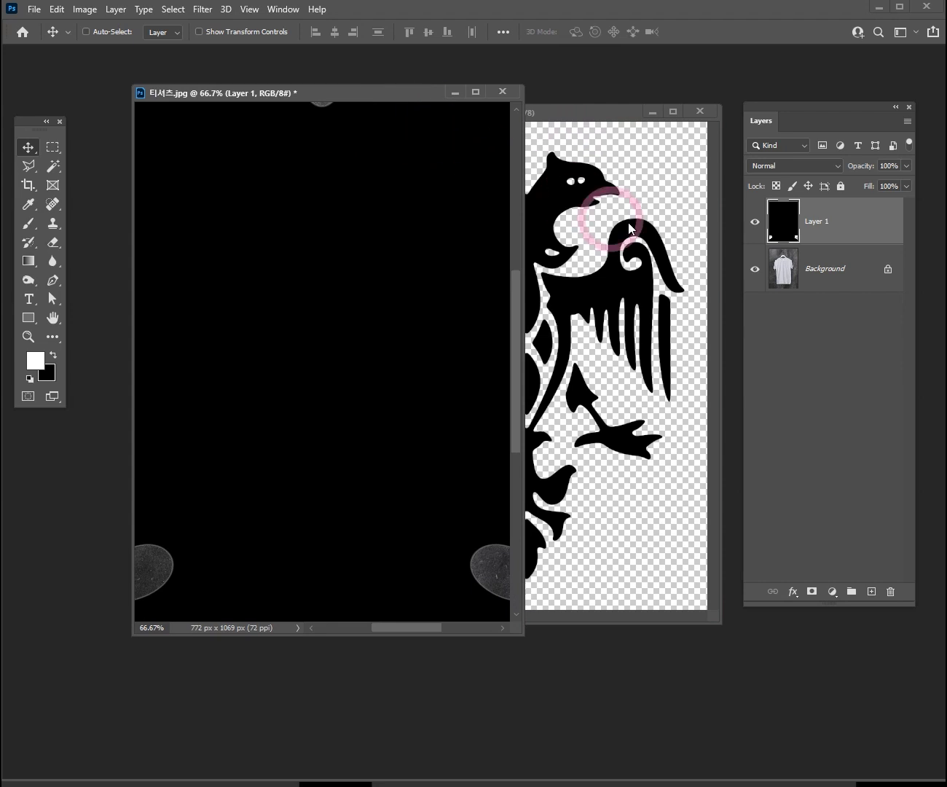
pyautogui.click(591, 115)
pyautogui.moveTo(591, 113); pyautogui.dragTo(635, 157)
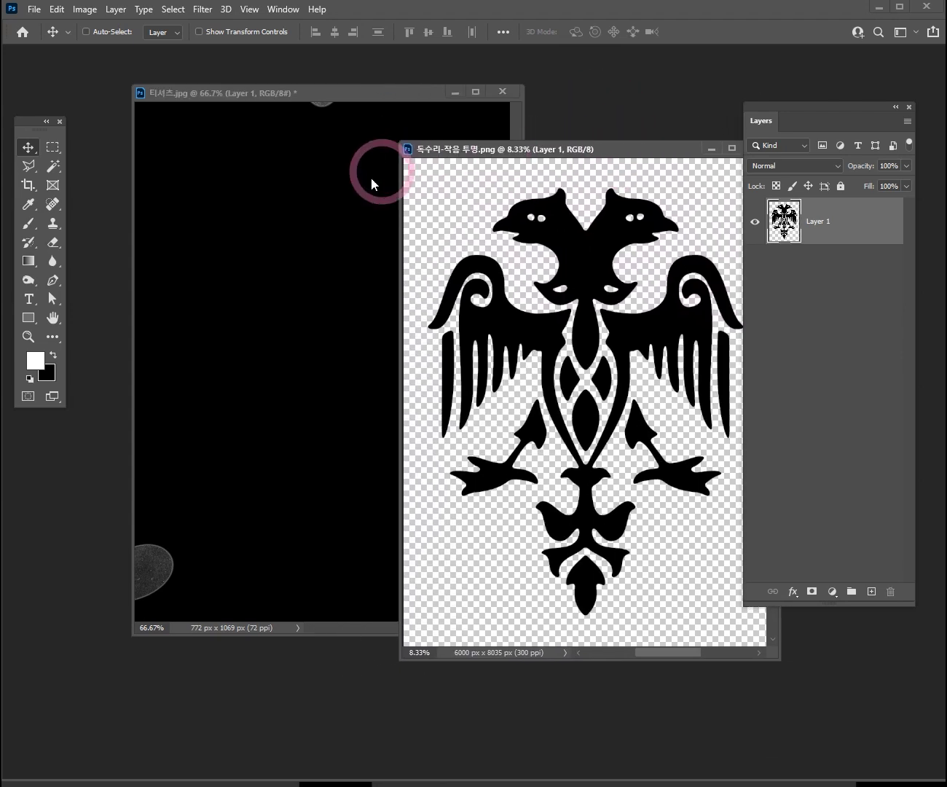
pyautogui.click(343, 182)
pyautogui.moveTo(387, 101); pyautogui.dragTo(356, 104)
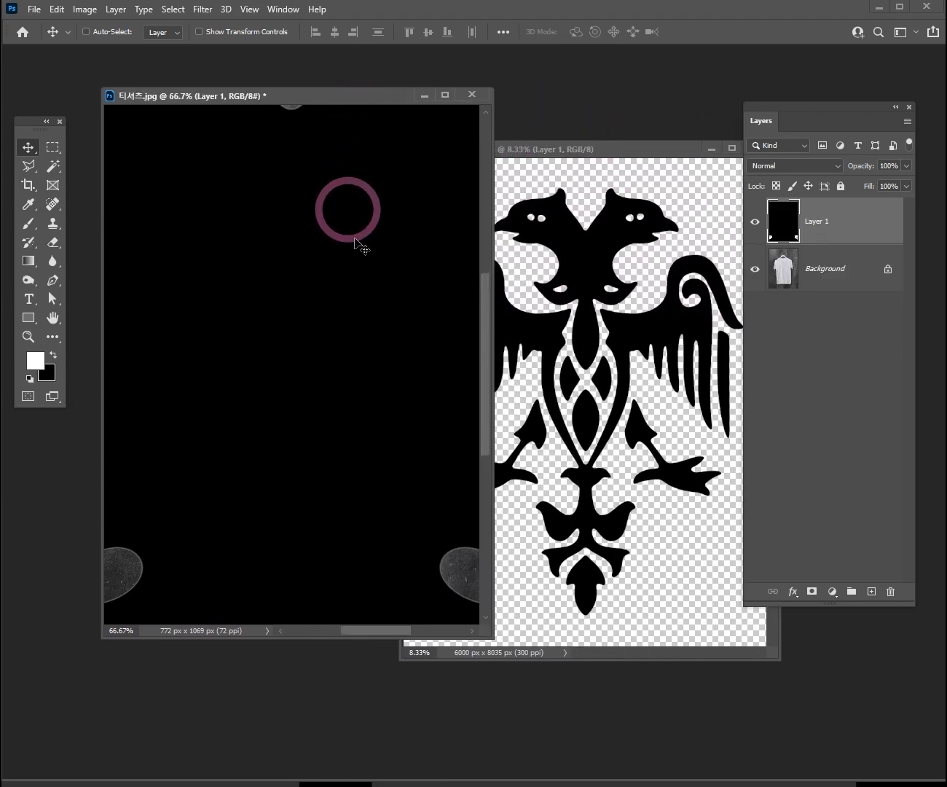
# Step: Scale the oversized eagle layer proportionally to about 8.64% and move it onto the T-shirt
pyautogui.keyDown('ctrl'); pyautogui.keyDown('alt'); pyautogui.click(336, 339); pyautogui.keyUp('alt'); pyautogui.keyUp('ctrl')
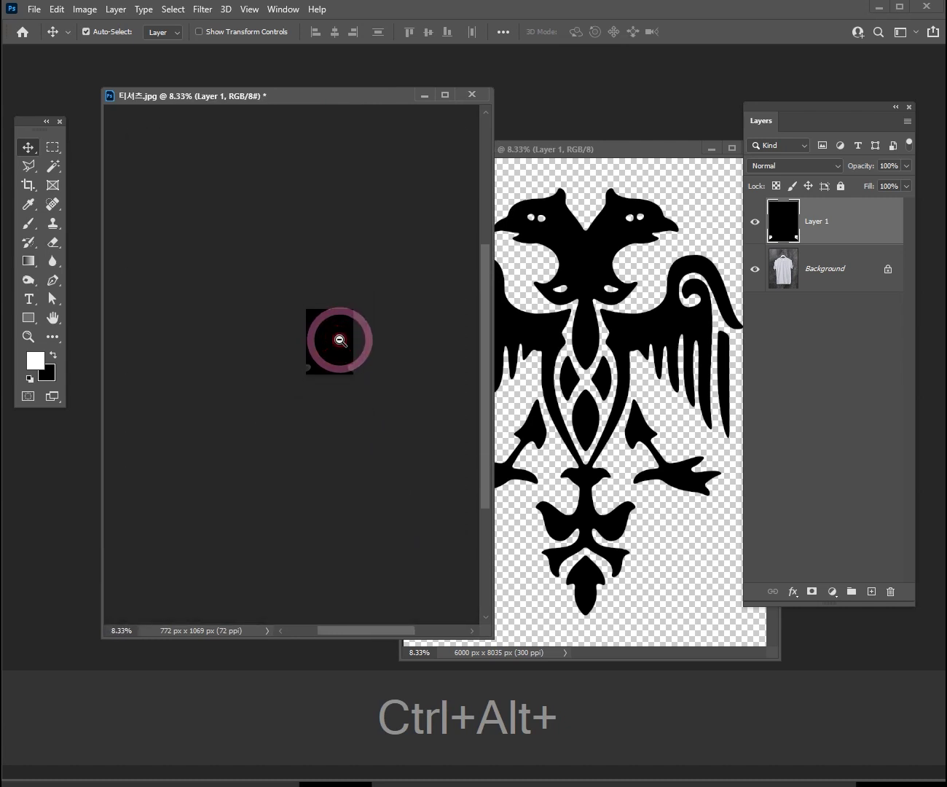
pyautogui.keyDown('ctrl'); pyautogui.keyDown('alt'); pyautogui.click(342, 339); pyautogui.keyUp('alt'); pyautogui.keyUp('ctrl')
pyautogui.hotkey('ctrl', 't')
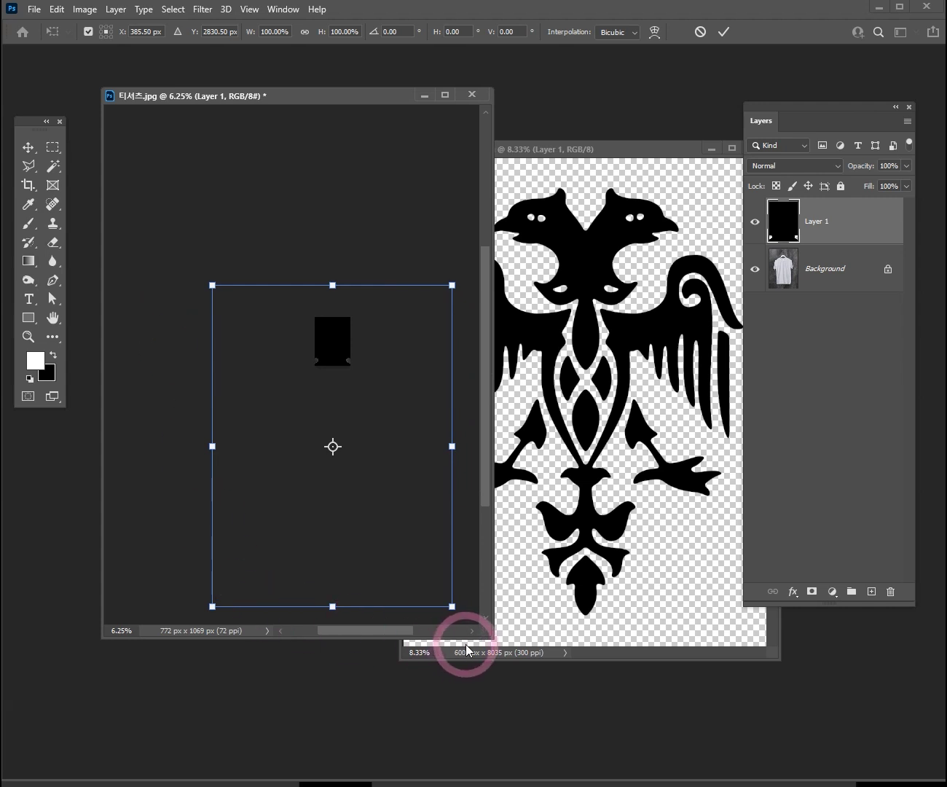
pyautogui.moveTo(450, 606); pyautogui.dragTo(367, 333)
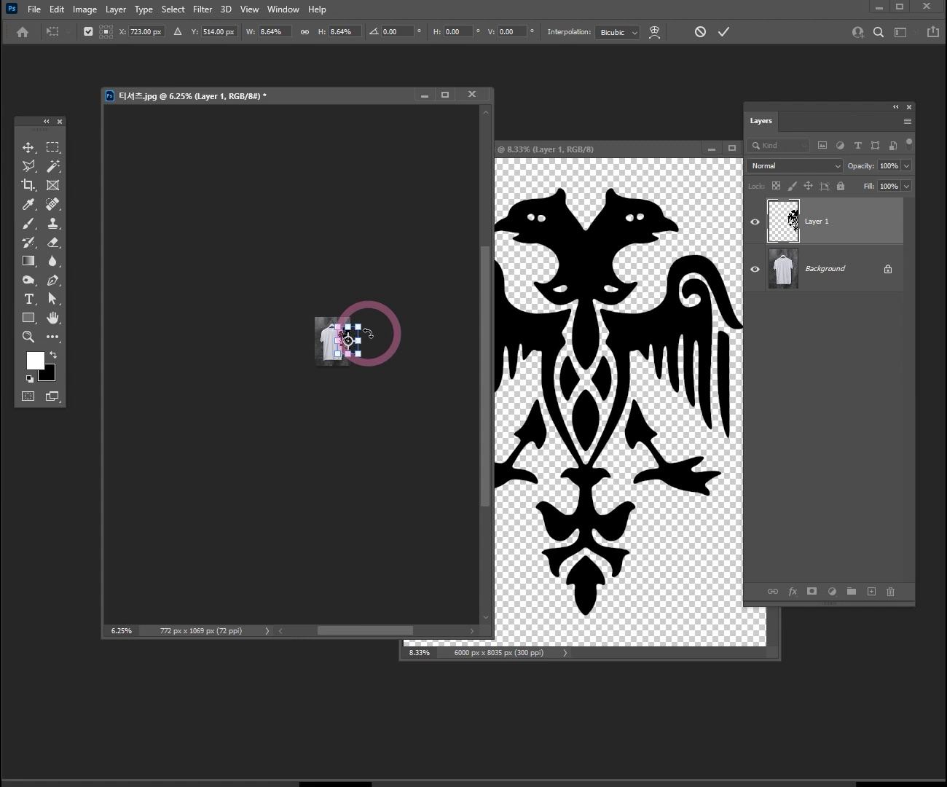
pyautogui.keyDown('ctrl'); pyautogui.click(356, 344); pyautogui.keyUp('ctrl')
pyautogui.moveTo(359, 343); pyautogui.dragTo(201, 367)
pyautogui.click(26, 147)
# Step: Scale the eagle layer to about 66.5% around its center and position it centrally on the T-shirt's chest
pyautogui.hotkey('ctrl', 't')
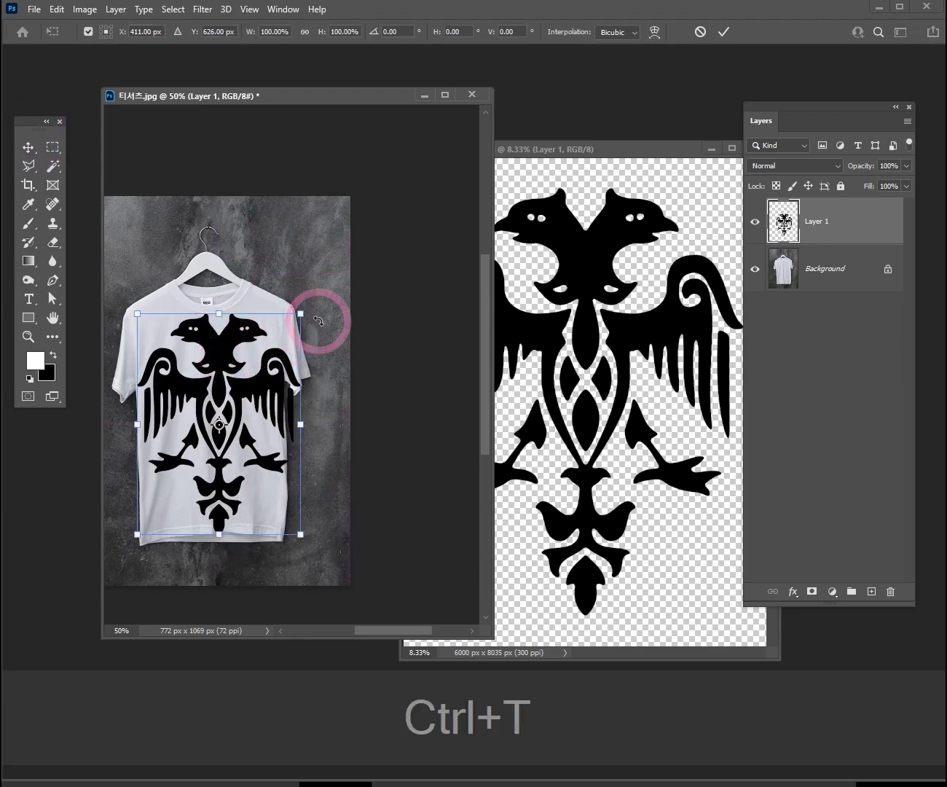
pyautogui.moveTo(307, 314); pyautogui.dragTo(263, 340)
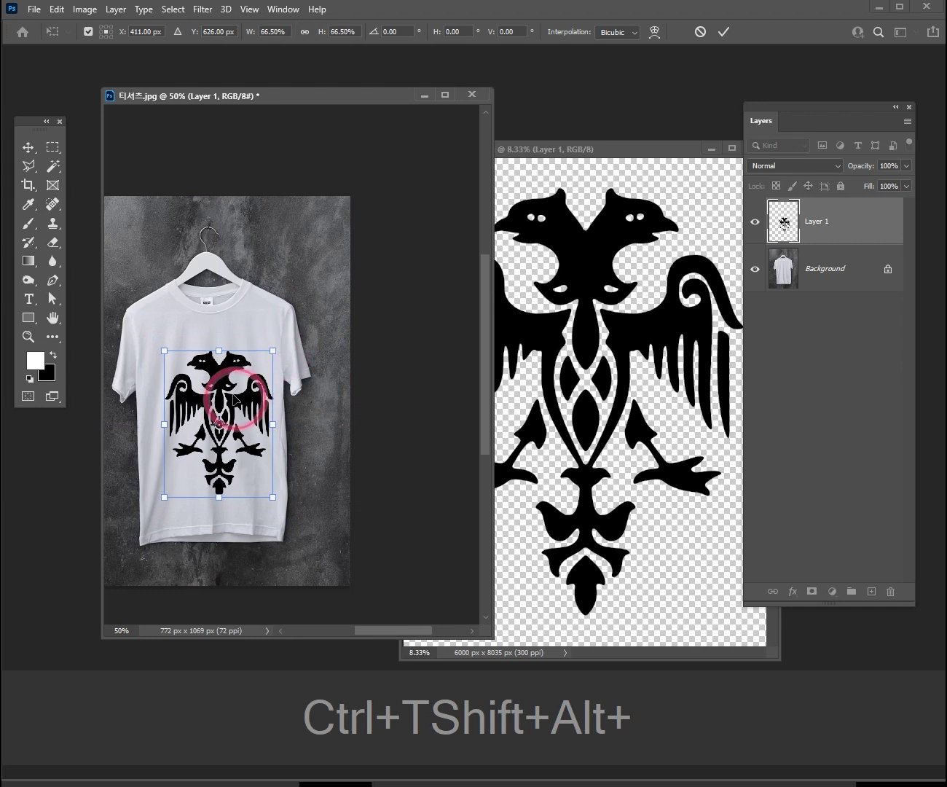
pyautogui.doubleClick(225, 390)
pyautogui.click(312, 465)
pyautogui.moveTo(268, 290); pyautogui.dragTo(340, 288)
pyautogui.moveTo(377, 378); pyautogui.dragTo(286, 344)
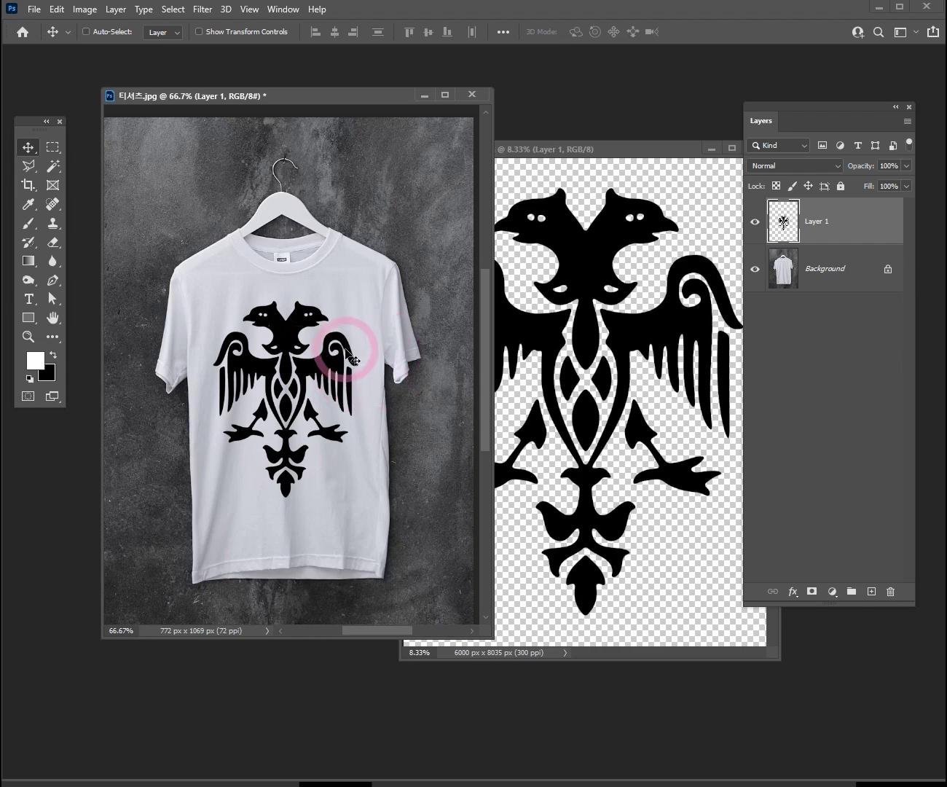
# Step: Bring the transparent eagle document to the front and review its Image Size settings and the available Gaussian Blur filter
pyautogui.click(570, 358)
pyautogui.moveTo(598, 148); pyautogui.dragTo(376, 140)
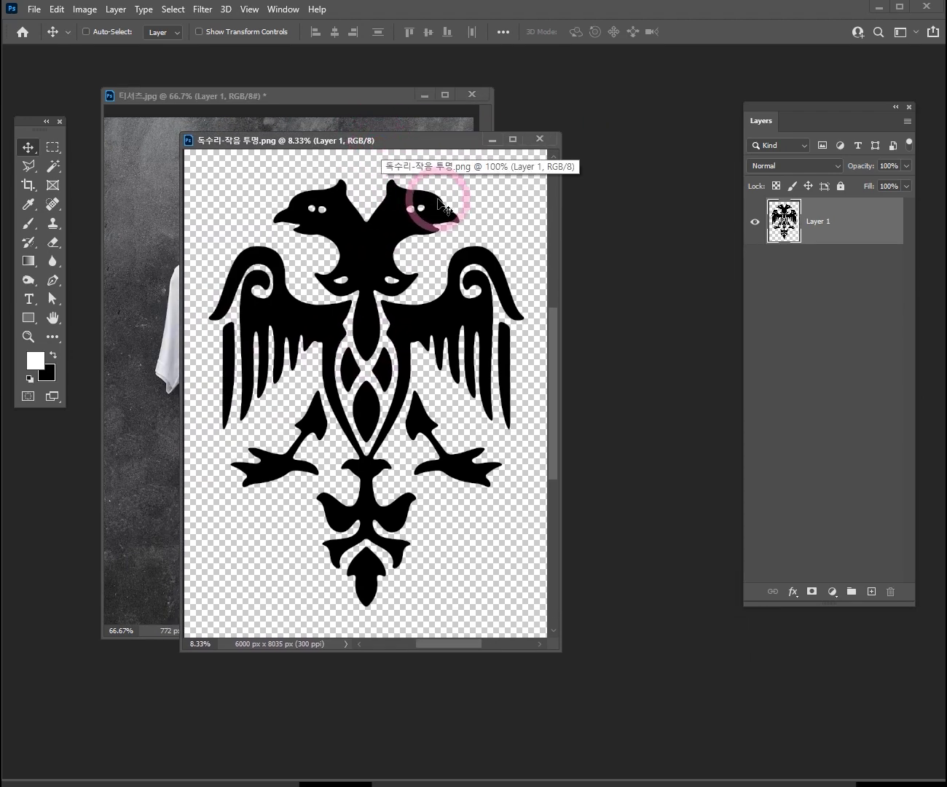
pyautogui.click(84, 10)
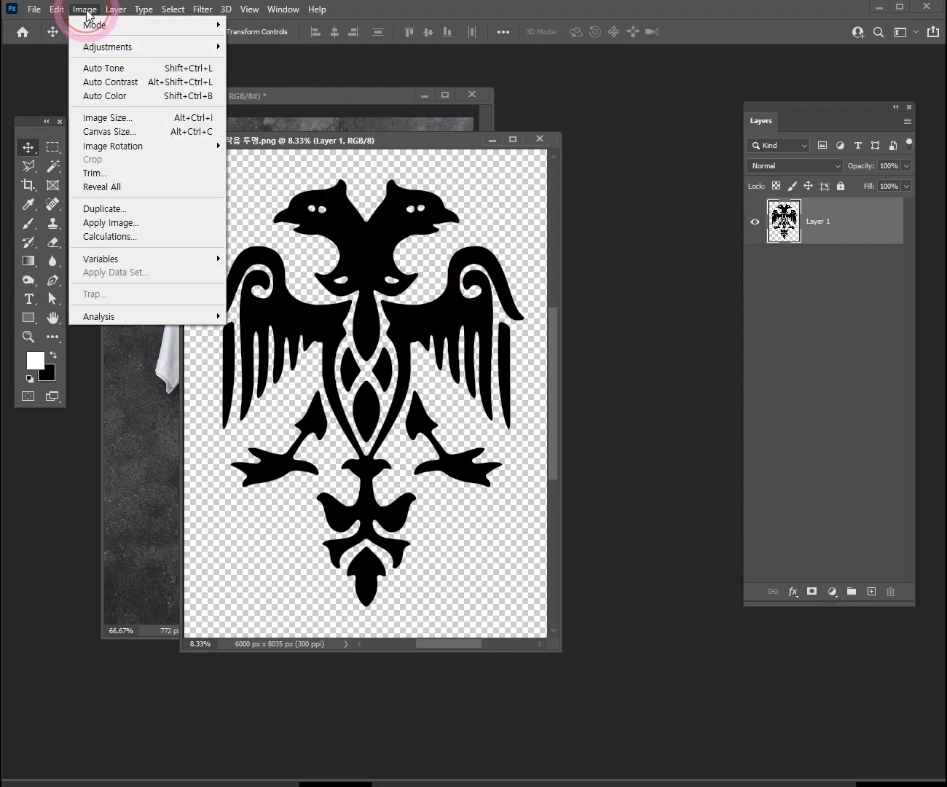
pyautogui.click(115, 121)
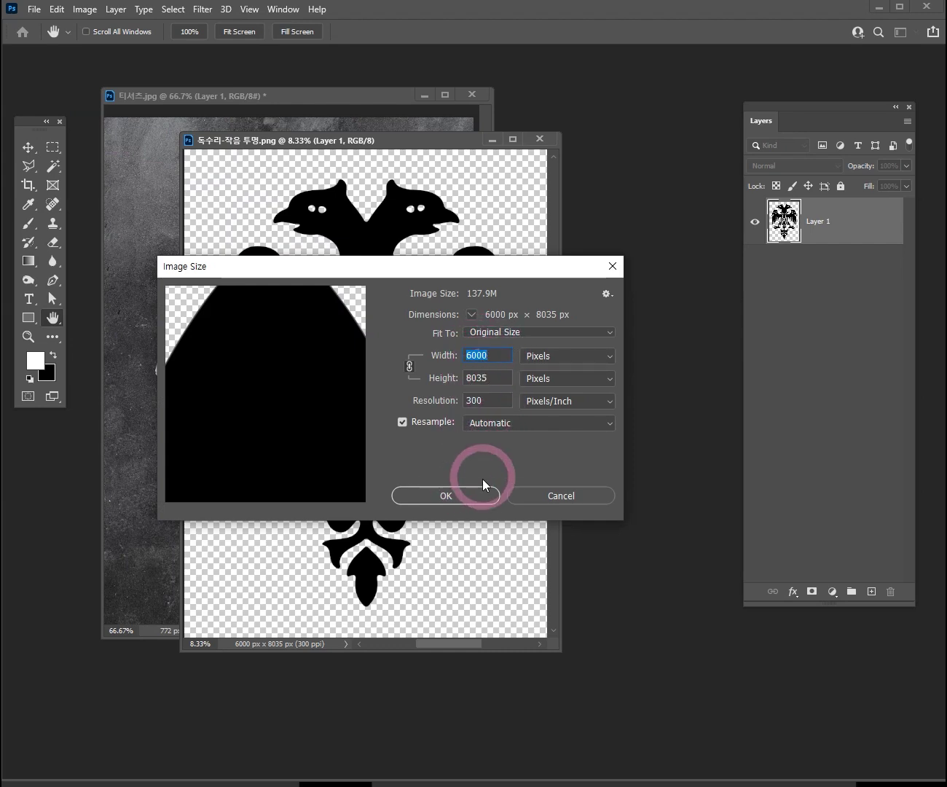
pyautogui.click(612, 266)
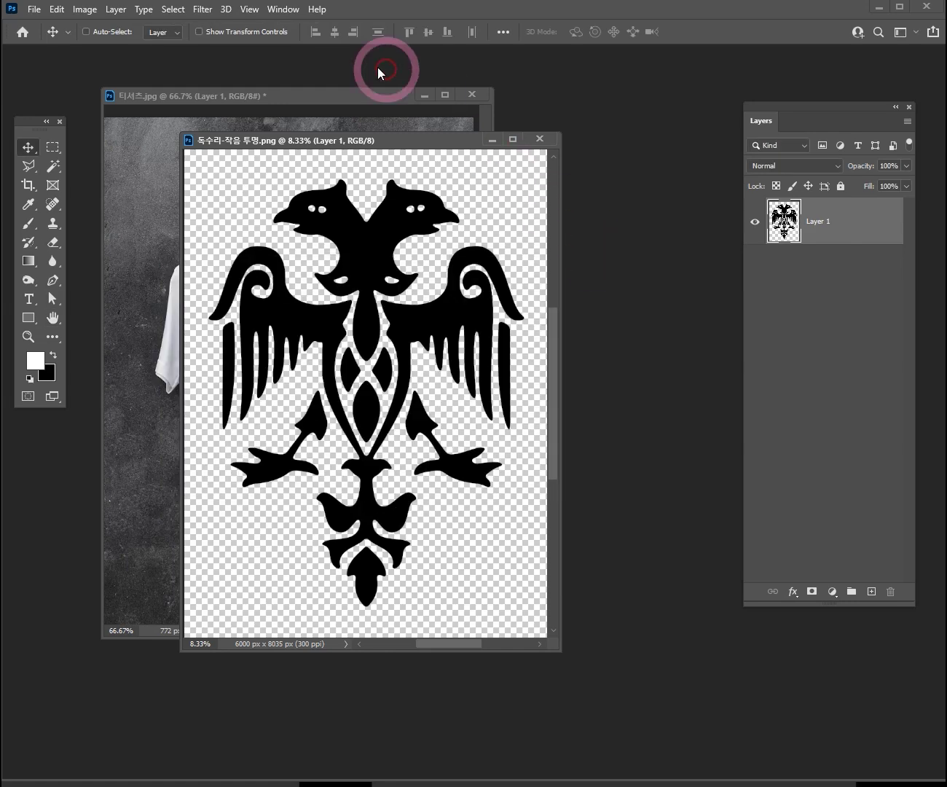
pyautogui.click(203, 10)
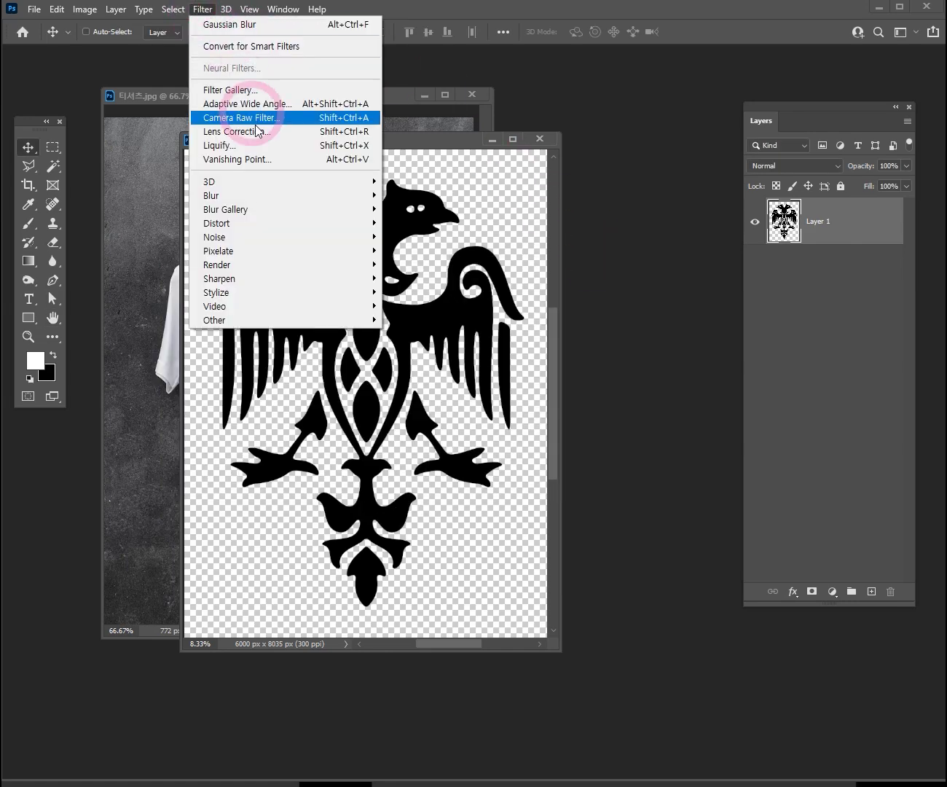
pyautogui.moveTo(289, 203)
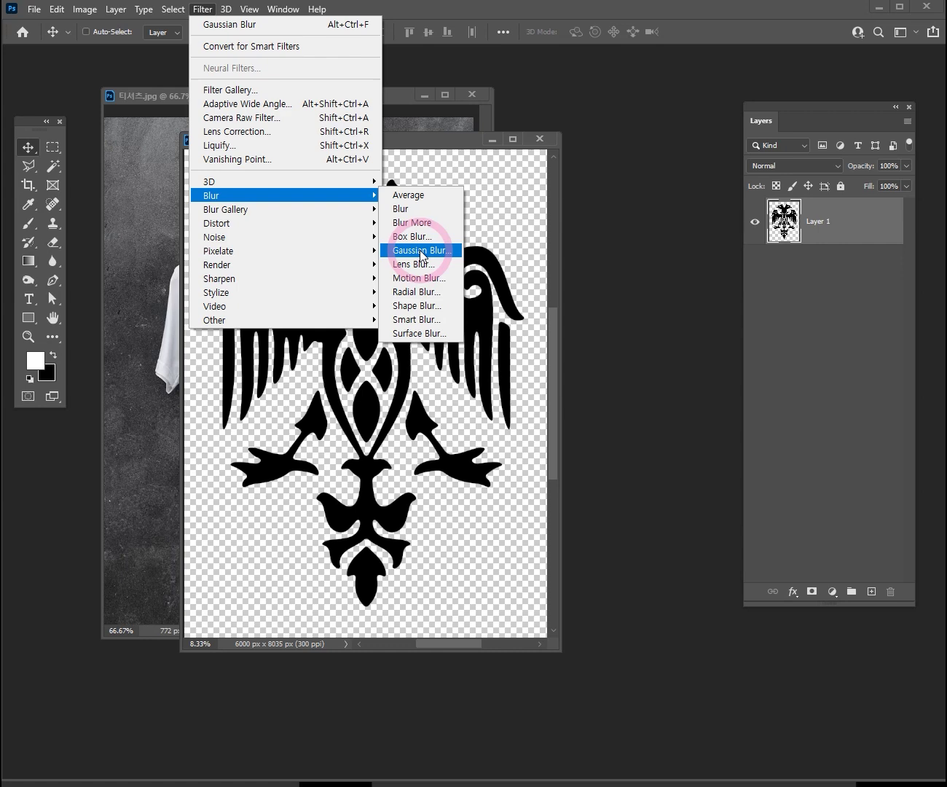
# Step: Try a Levels adjustment on the eagle layer with black input 55 and white input 193, and discard it
pyautogui.click(338, 402)
pyautogui.hotkey('ctrl', 'l')
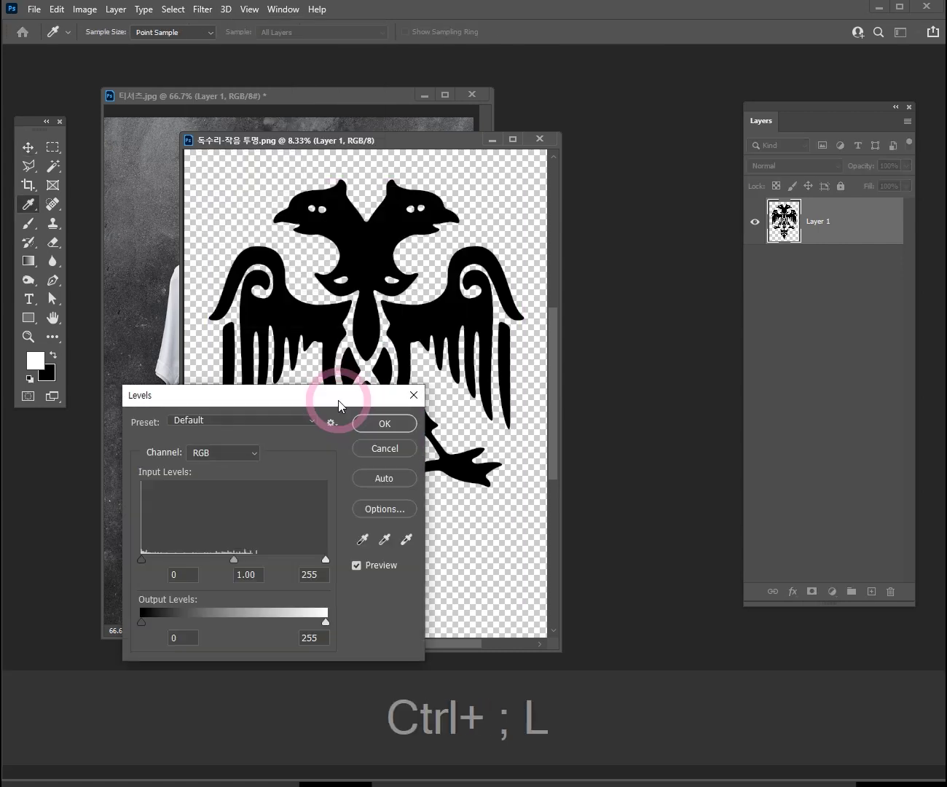
pyautogui.moveTo(360, 399); pyautogui.dragTo(540, 211)
pyautogui.moveTo(507, 373); pyautogui.dragTo(476, 371)
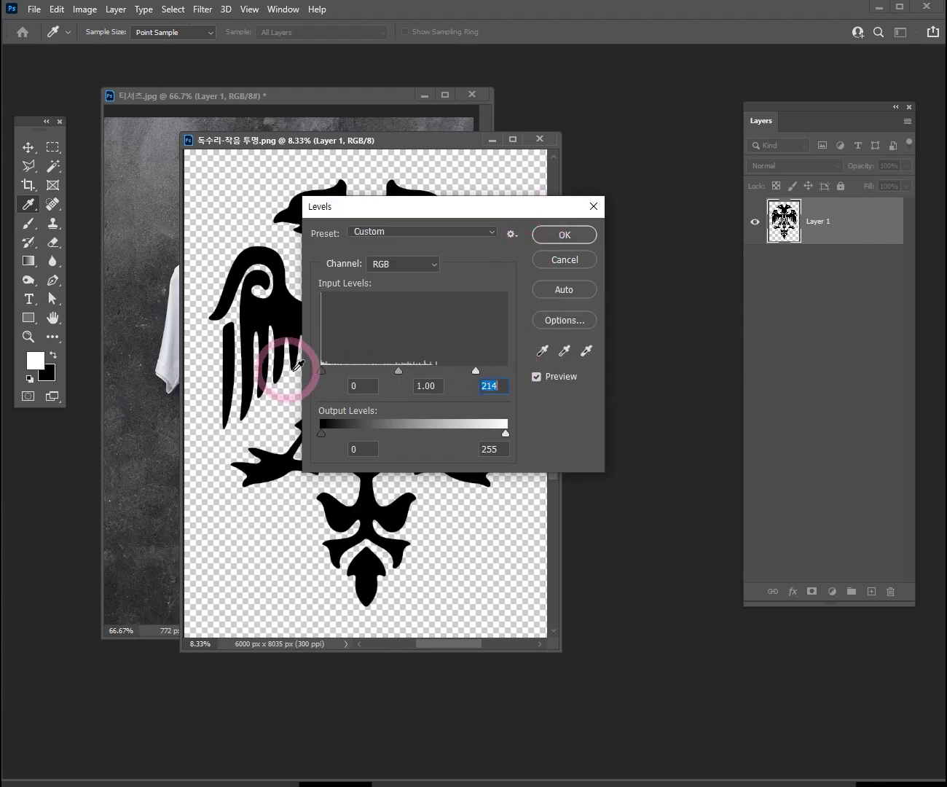
pyautogui.moveTo(321, 371); pyautogui.dragTo(362, 372)
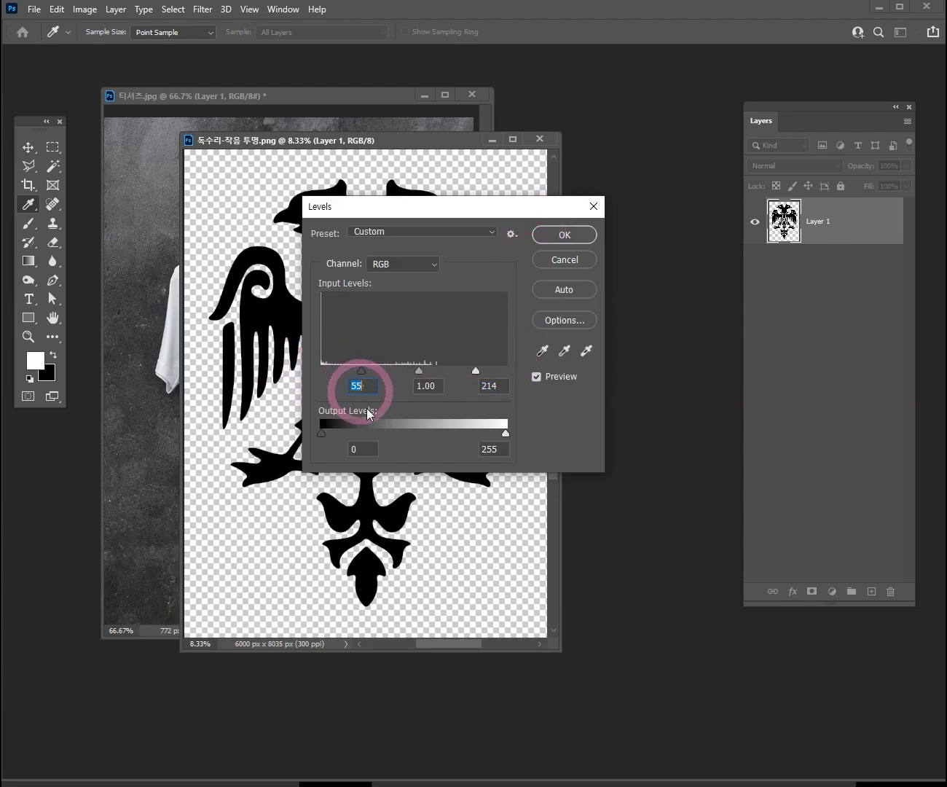
pyautogui.moveTo(476, 371); pyautogui.dragTo(462, 373)
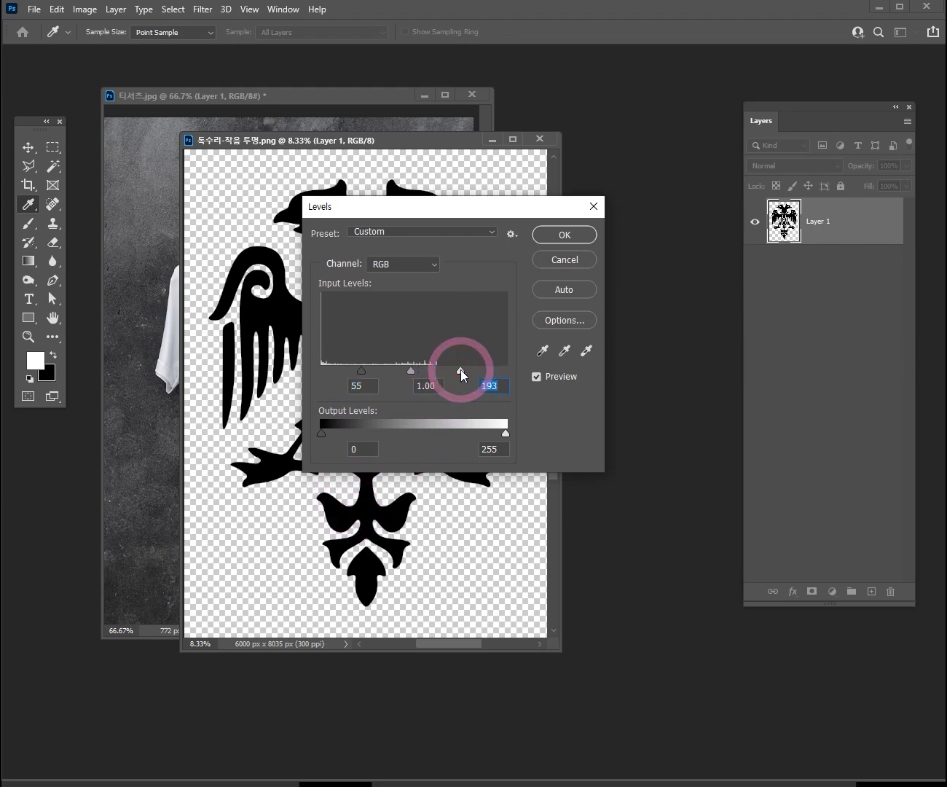
pyautogui.click(596, 207)
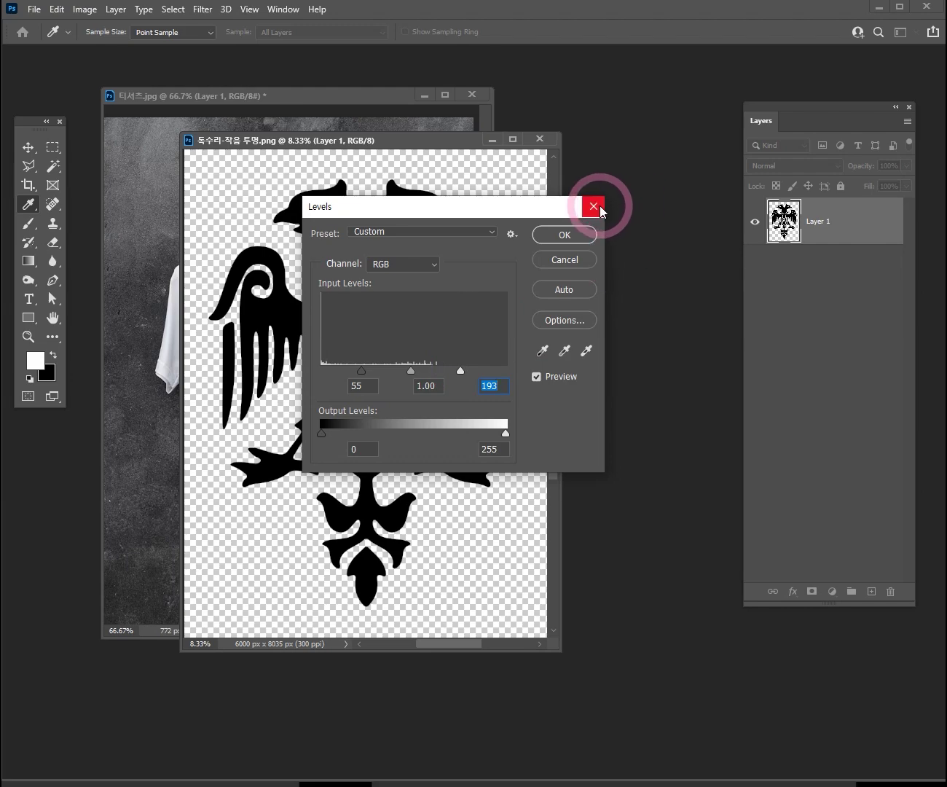
# Step: Reposition the transparent eagle's document window slightly and examine the eagle's central body and wing edges up close
pyautogui.moveTo(447, 144)
pyautogui.mouseDown()
pyautogui.moveTo(387, 171)
pyautogui.moveTo(445, 130)
pyautogui.mouseUp()
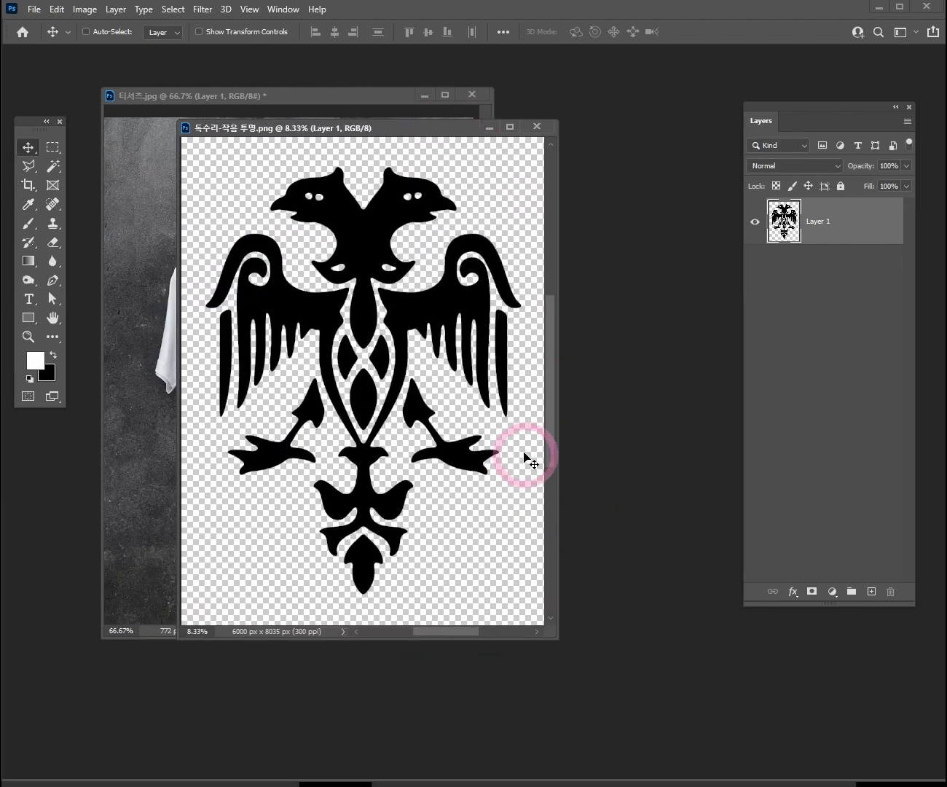
pyautogui.hotkey('ctrl', 'space')
pyautogui.moveTo(415, 391); pyautogui.dragTo(482, 274)
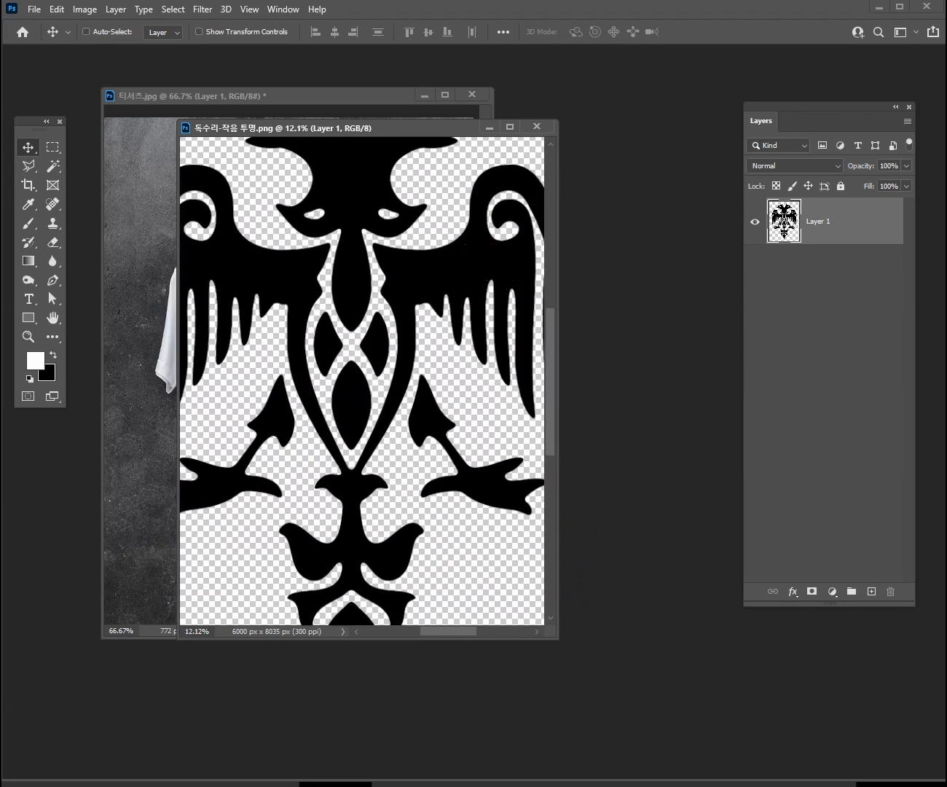